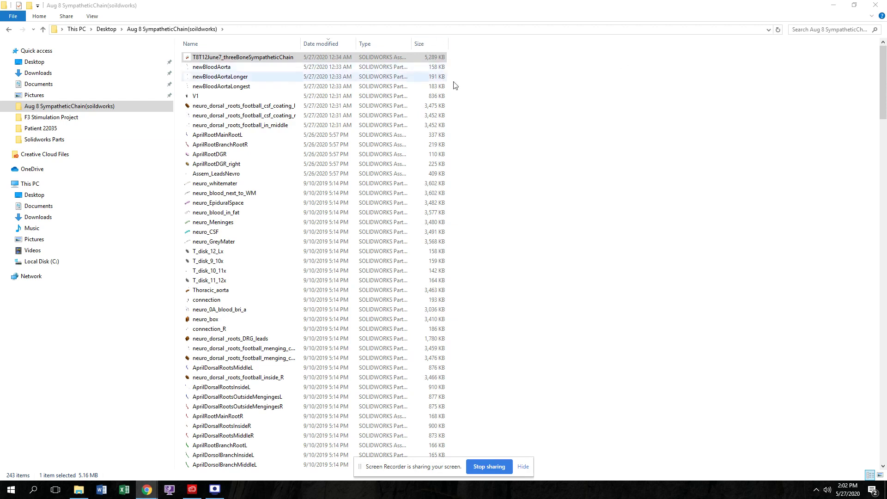
Open the assembly T8T12June7_threeBoneSympatheticChain from the Aug 8 SympatheticChain folder using SOLIDWORKS 2016
double_click(394, 58)
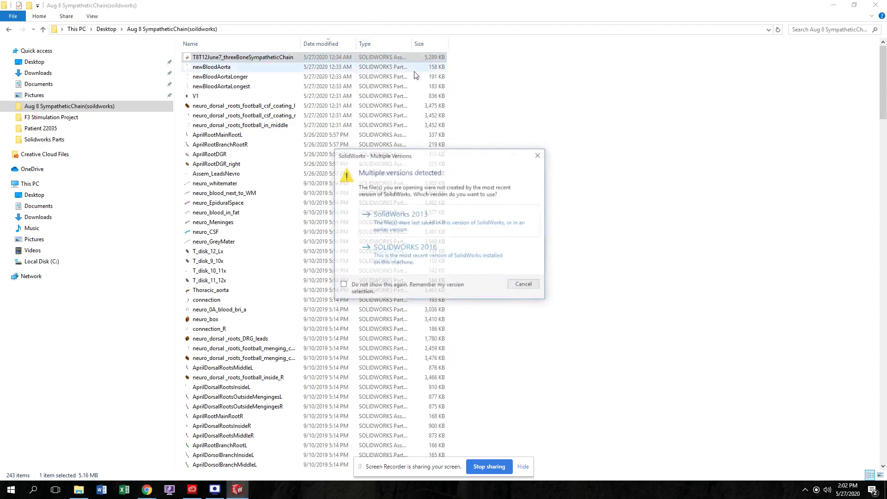
click(451, 247)
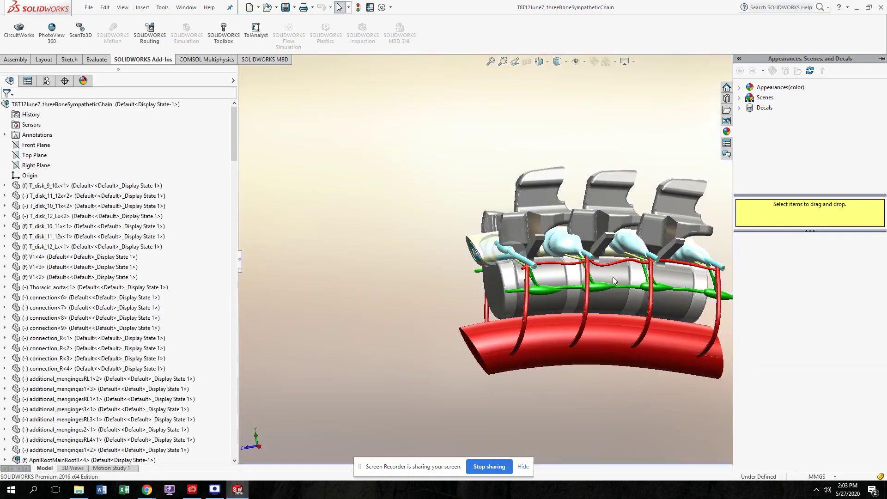
Turn the assembly to a side view and highlight the three V1 vertebrae one after another
middle_drag(686, 276, 432, 208)
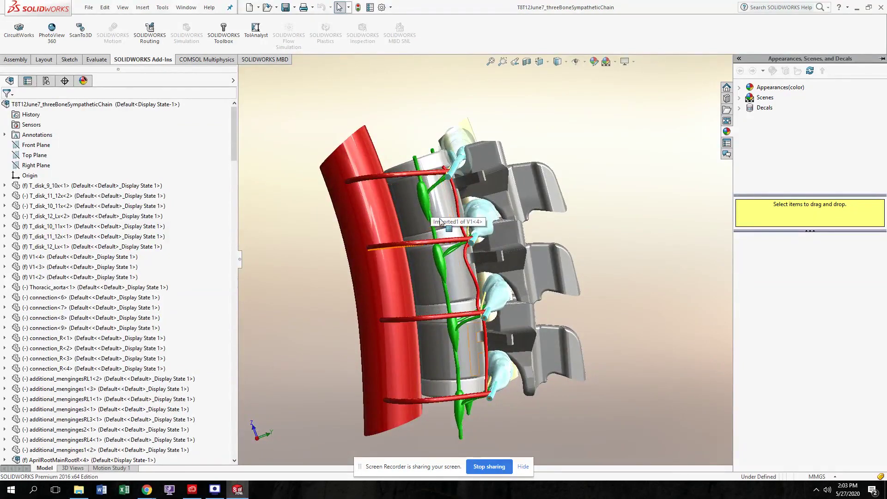
click(432, 207)
click(462, 276)
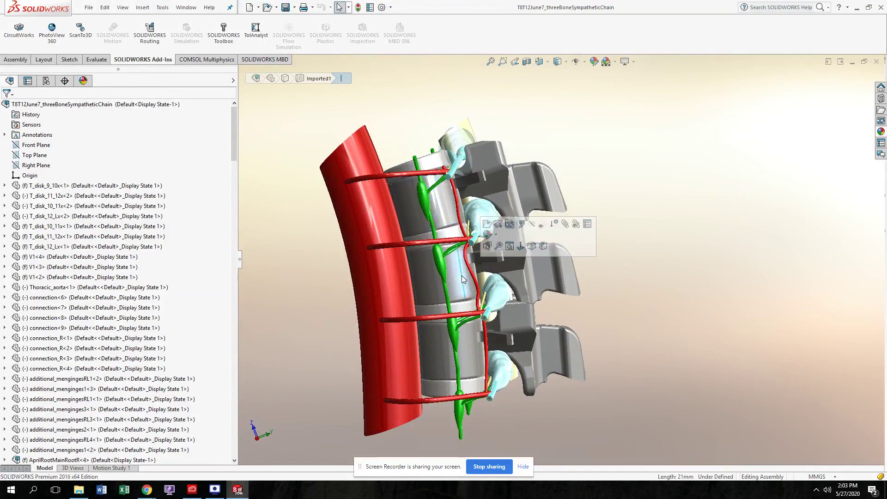
click(461, 349)
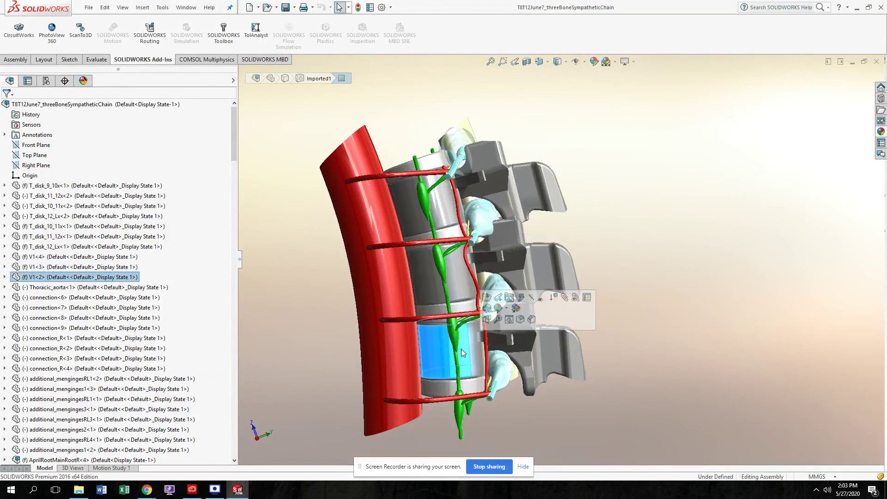
Highlight the intervertebral discs above, between and below the vertebrae, from T_disk_9_10x down to T_disk_12_Lx
click(428, 165)
mouse_move(428, 165)
middle_down()
mouse_move(426, 207)
mouse_move(434, 164)
middle_up()
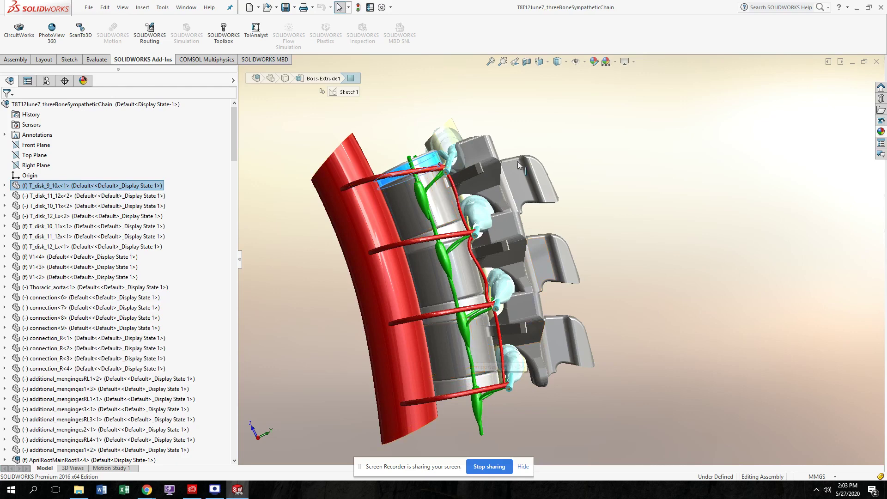
click(703, 212)
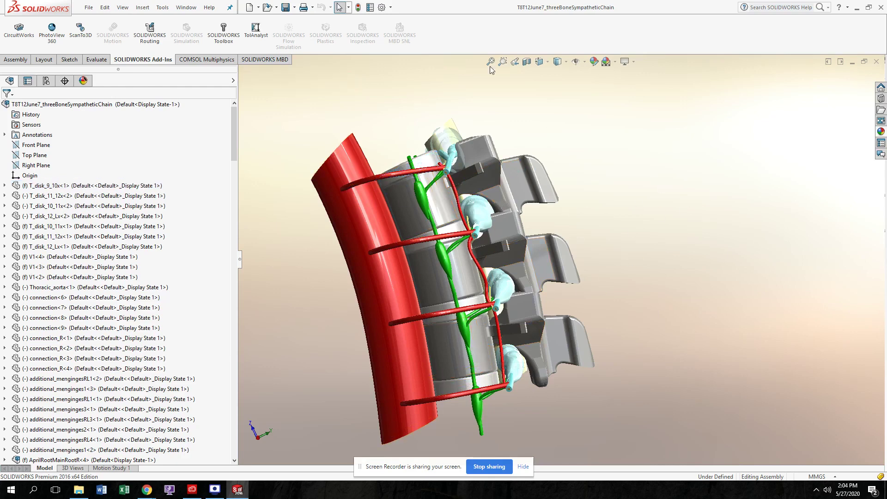
click(427, 168)
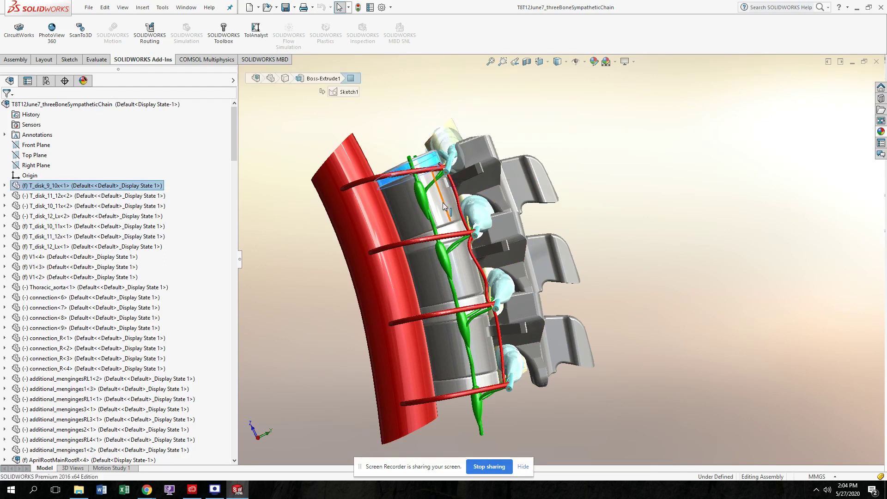
click(465, 233)
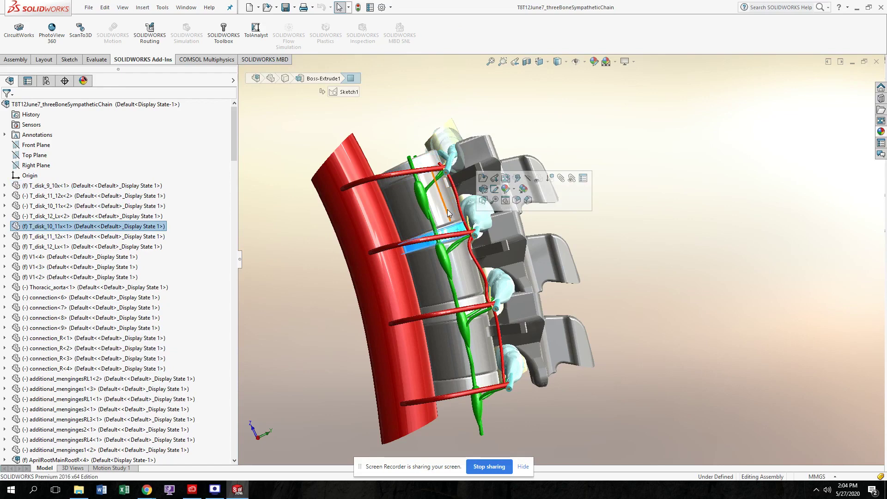
click(480, 276)
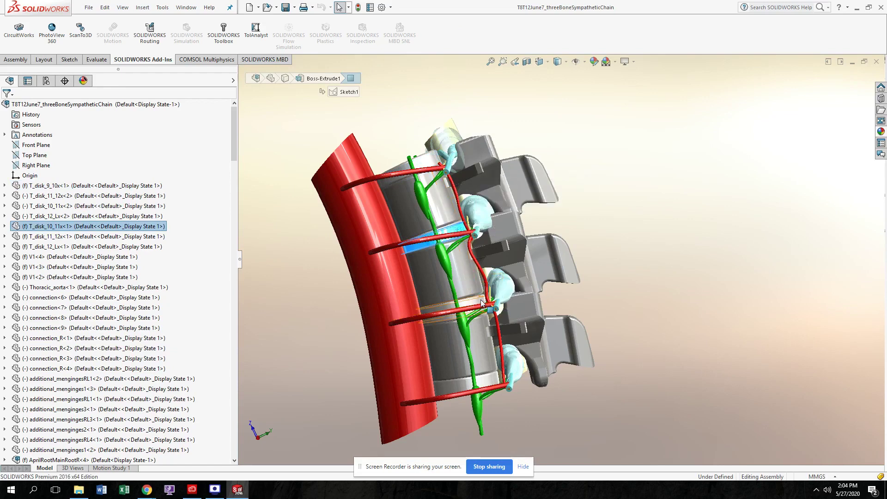
click(494, 381)
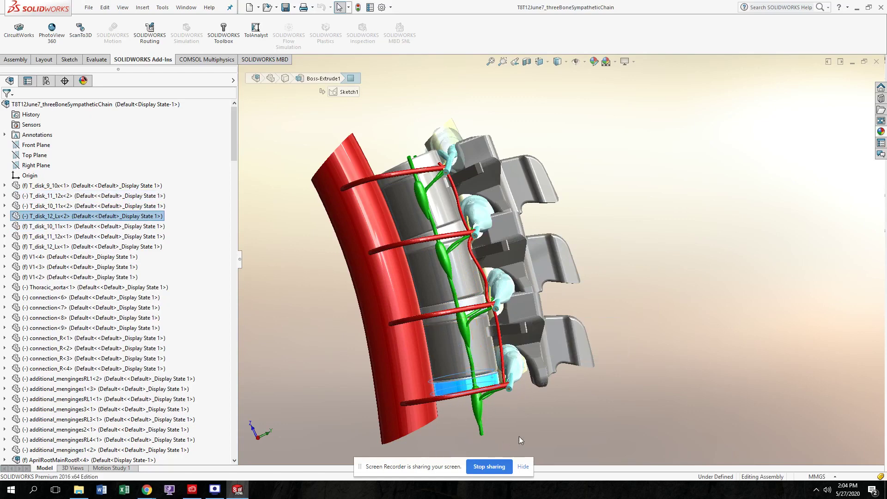
Highlight the Thoracic_aorta component and examine its full length and both ends from both sides of the spine
scroll(482, 274, down, 1)
scroll(482, 274, up, 1)
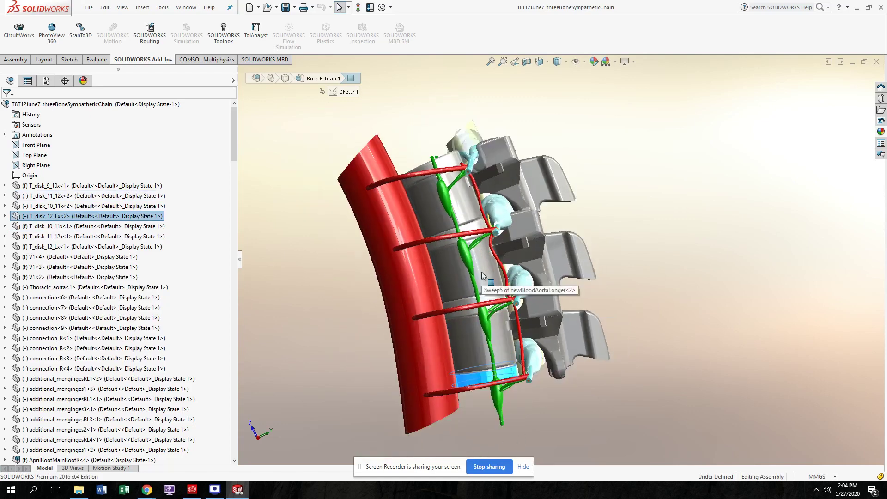
scroll(436, 302, up, 1)
mouse_move(436, 302)
middle_down()
mouse_move(410, 293)
mouse_move(414, 315)
mouse_move(427, 307)
middle_up()
middle_drag(483, 206, 512, 209)
click(436, 222)
middle_drag(454, 221, 436, 204)
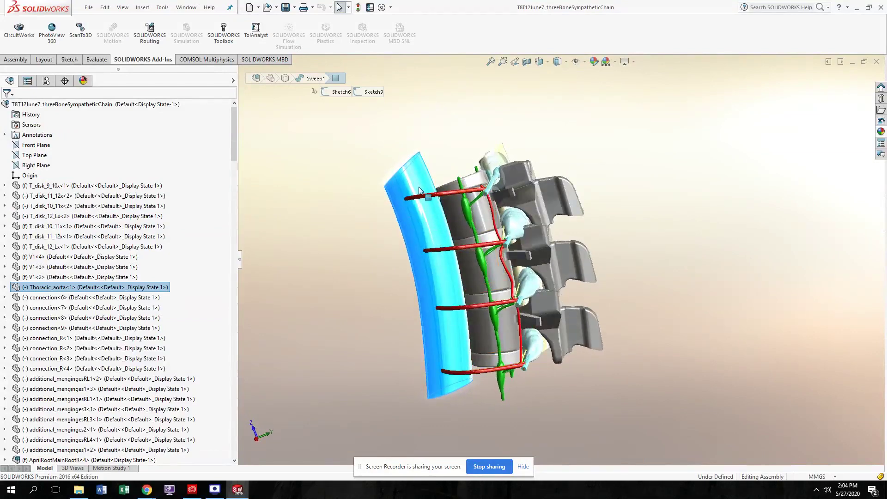
middle_drag(454, 197, 661, 244)
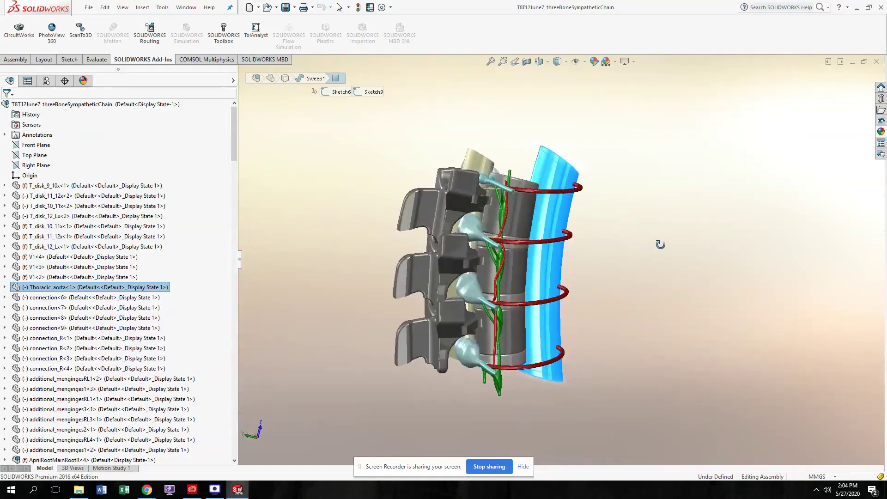
click(631, 237)
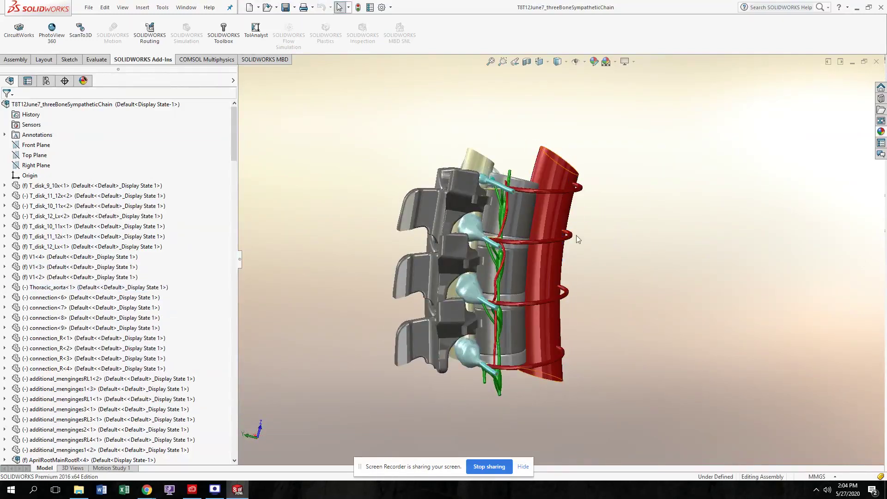
middle_drag(567, 199, 594, 182)
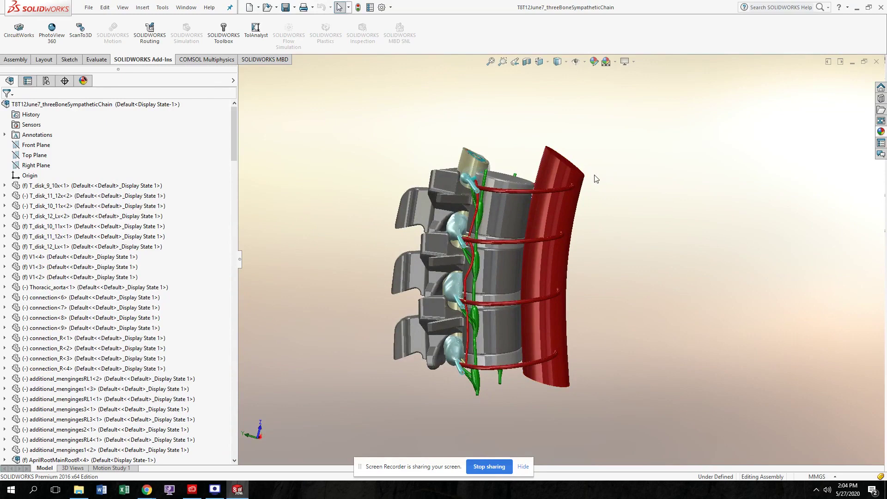
middle_drag(542, 374, 536, 346)
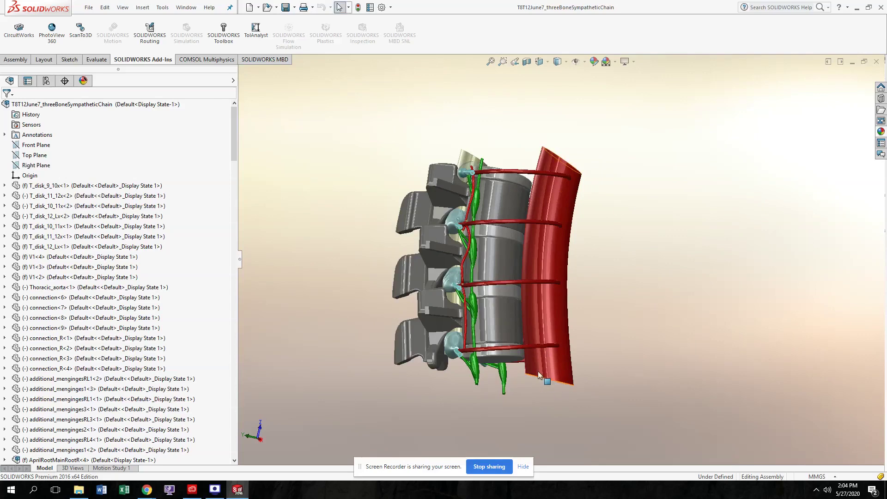
middle_drag(550, 375, 526, 392)
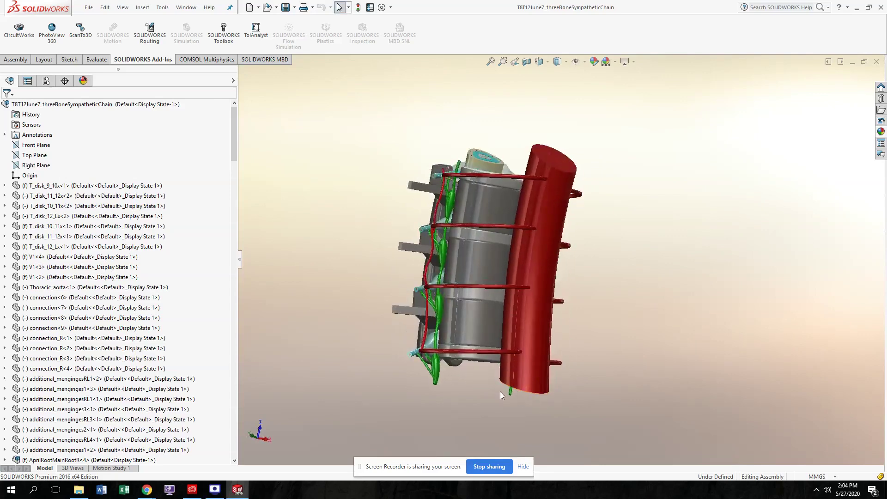
middle_drag(529, 263, 568, 220)
Examine the red blood vessels branching from the aorta and the green sympathetic chains close up and from the front
scroll(568, 221, down, 3)
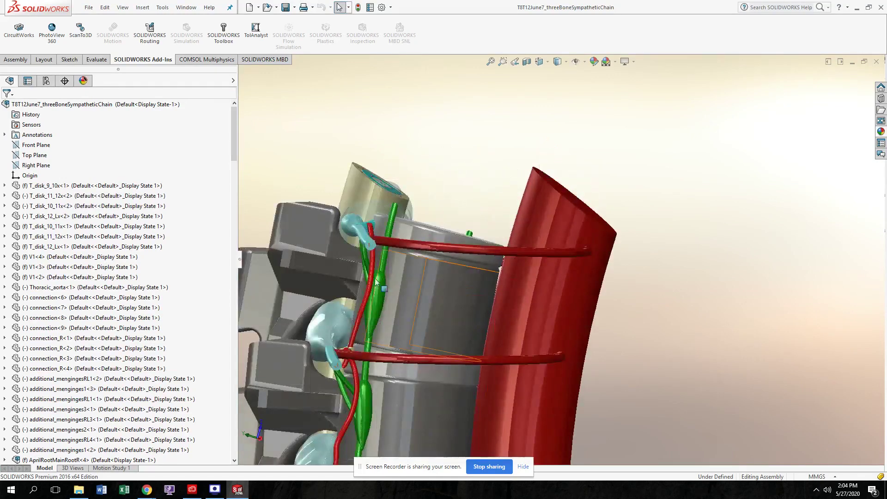
scroll(359, 280, down, 3)
drag(234, 253, 204, 256)
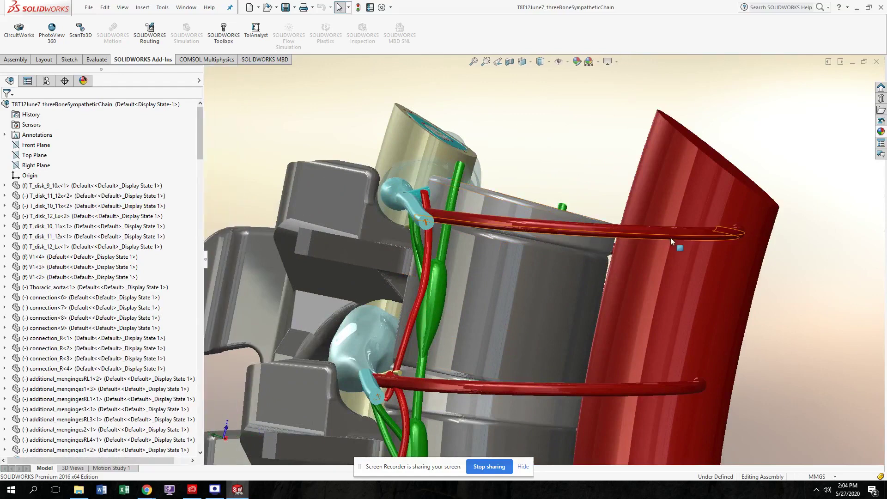
middle_drag(662, 232, 519, 161)
scroll(801, 249, down, 3)
scroll(799, 257, up, 2)
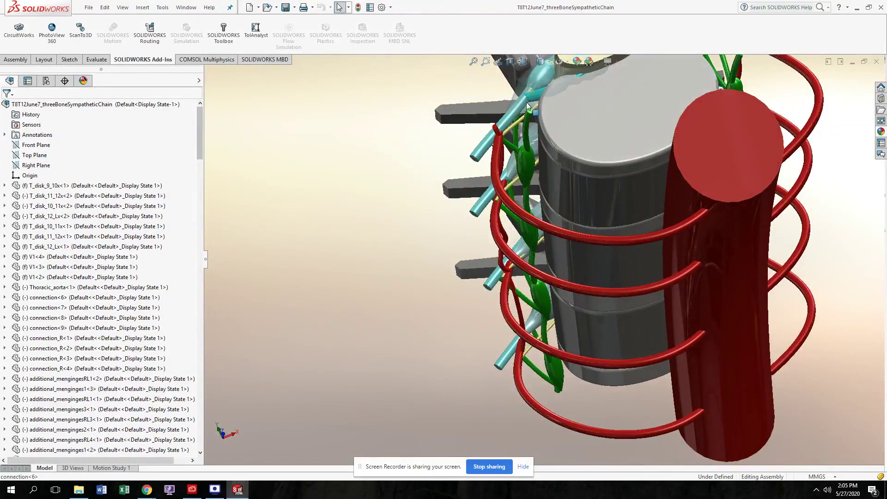
middle_drag(470, 137, 466, 199)
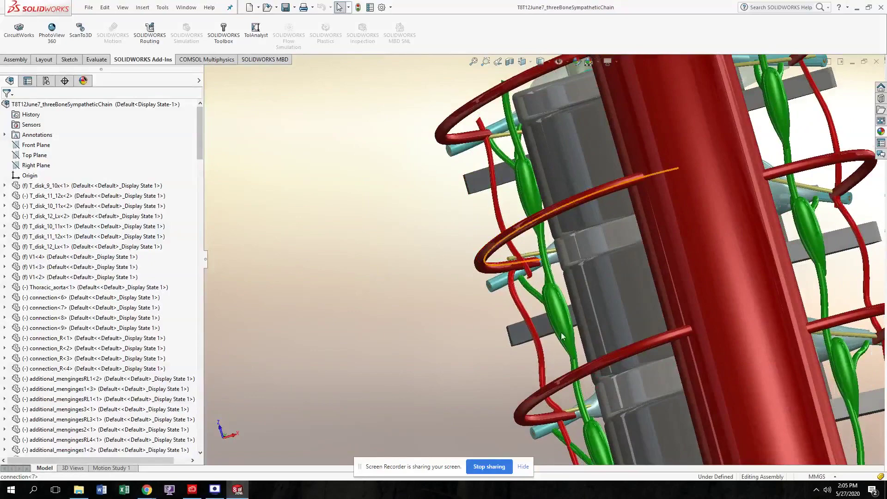
scroll(568, 420, up, 5)
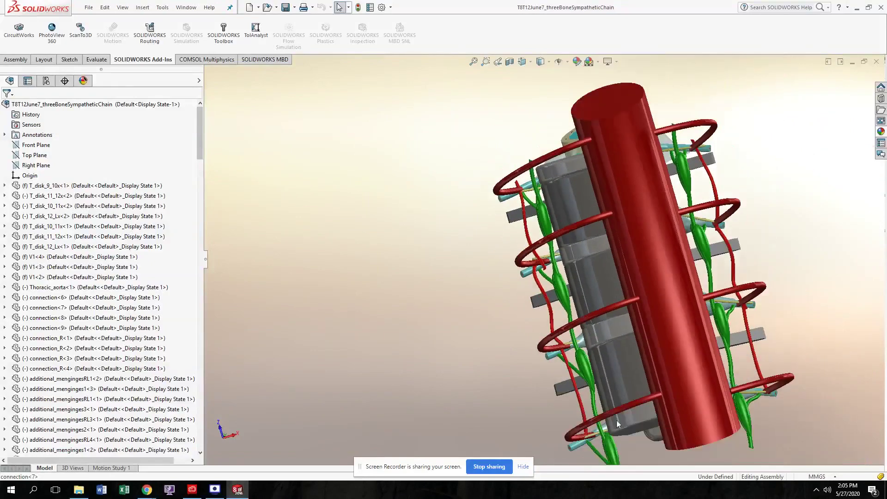
middle_drag(637, 396, 617, 171)
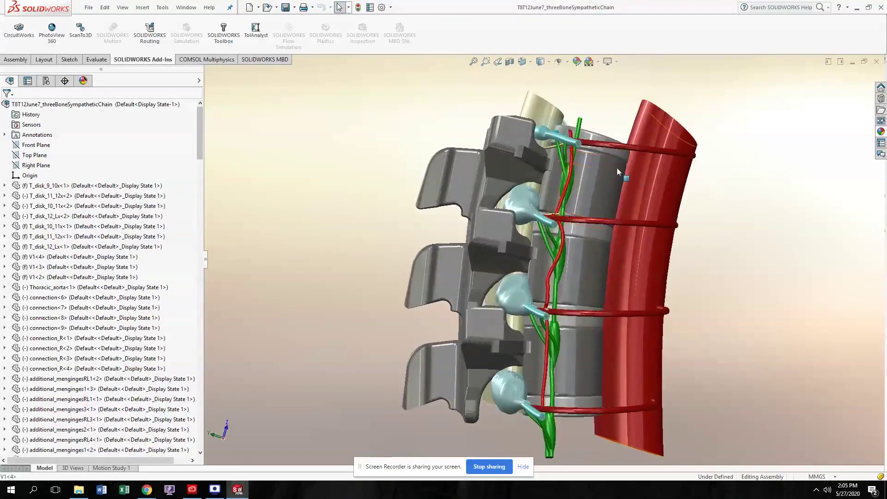
Open the uppermost vertebra V1<4> as a separate part and proceed with feature recognition
click(601, 188)
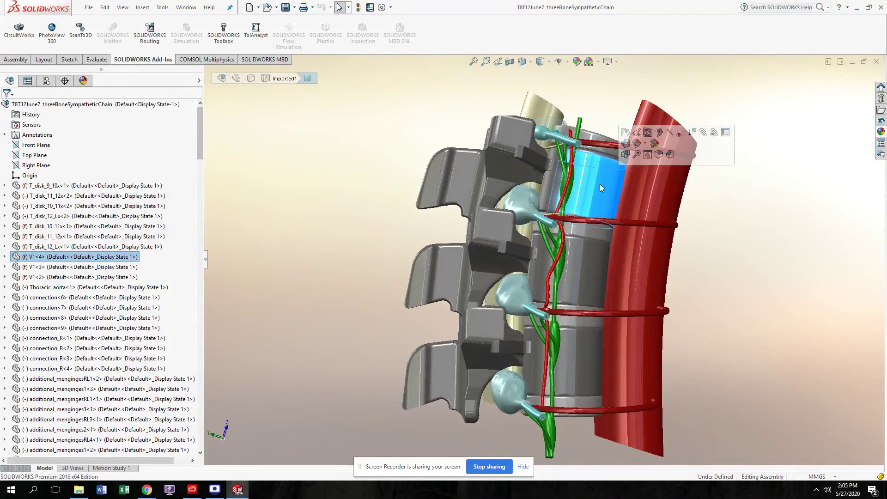
click(624, 133)
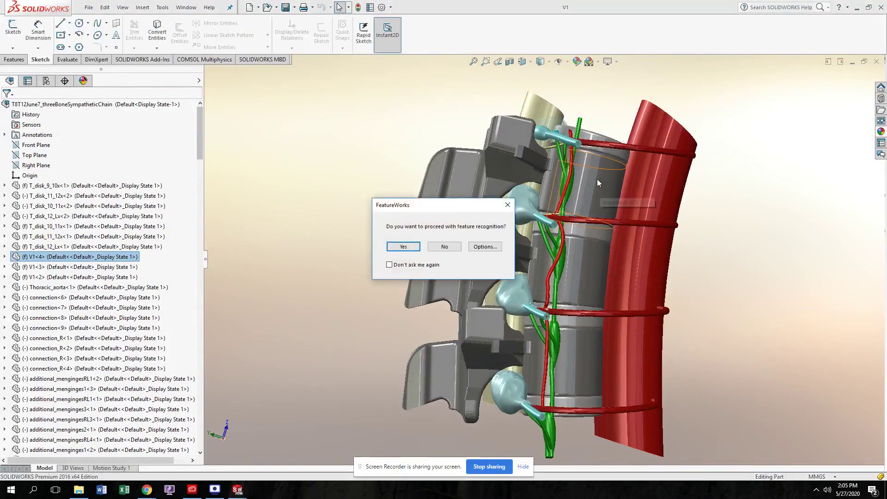
click(402, 247)
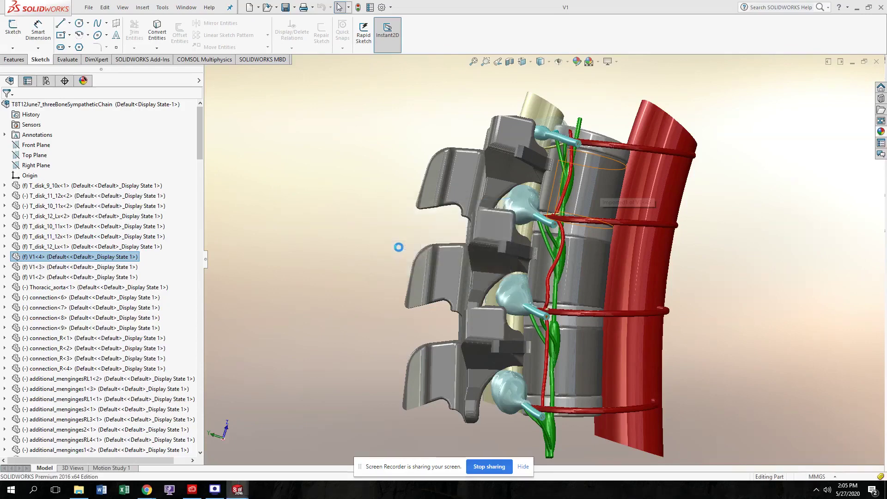
click(506, 261)
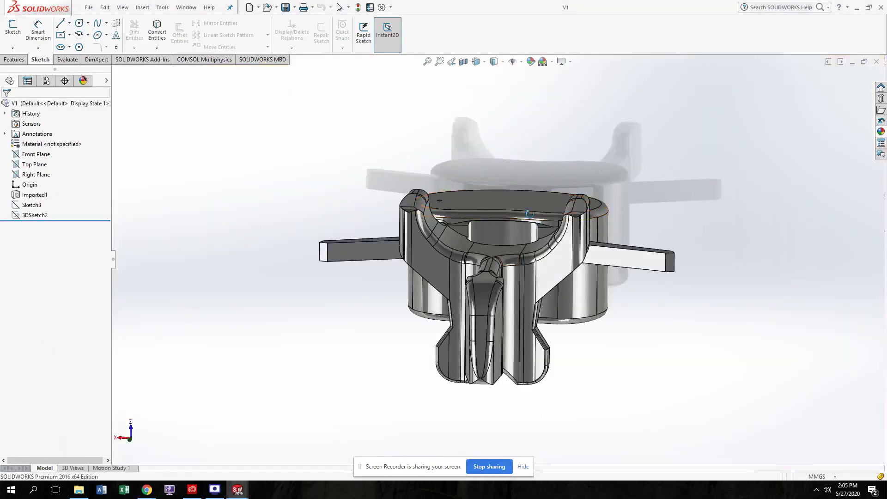
View the V1 vertebra from behind and highlight its spinous process and the ends of both transverse processes
middle_drag(529, 214, 536, 184)
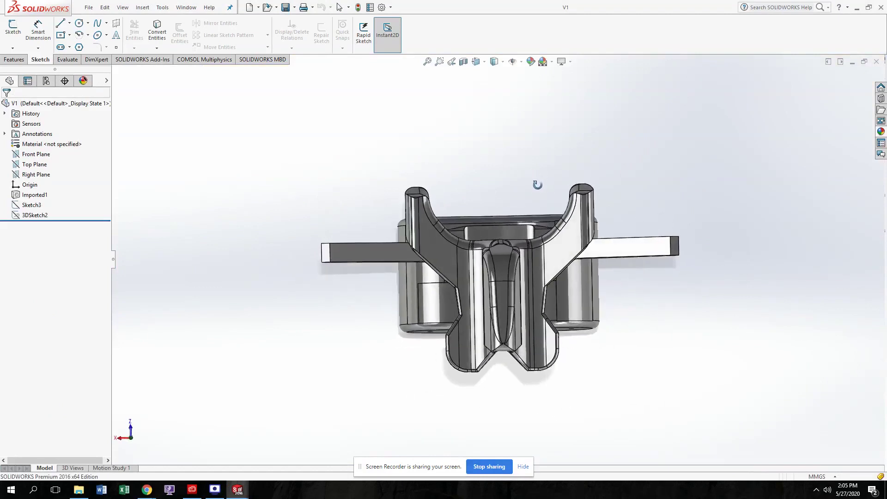
click(506, 260)
click(503, 300)
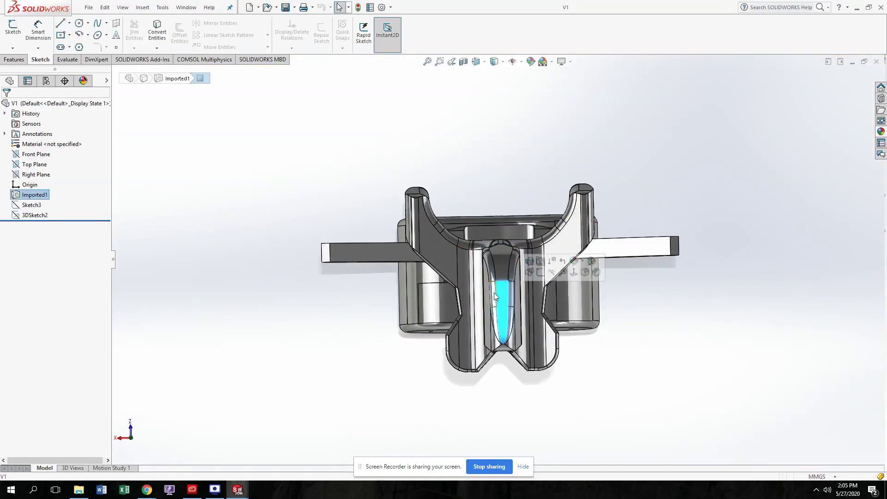
click(496, 262)
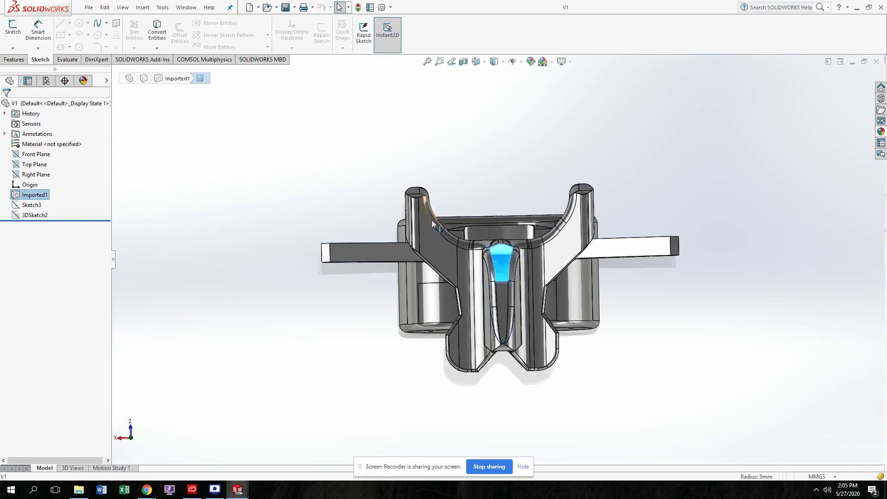
click(326, 250)
click(672, 244)
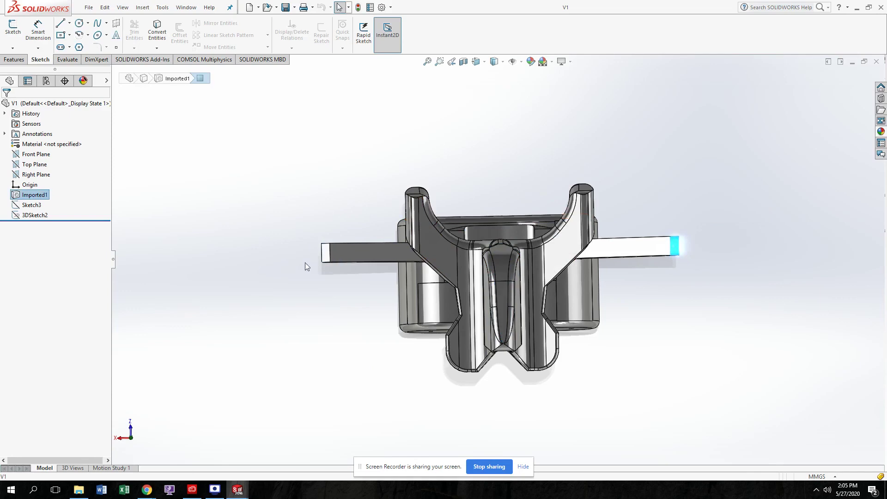
Tilt the V1 vertebra to show its upper face and highlight both superior articular processes
middle_drag(357, 254, 452, 290)
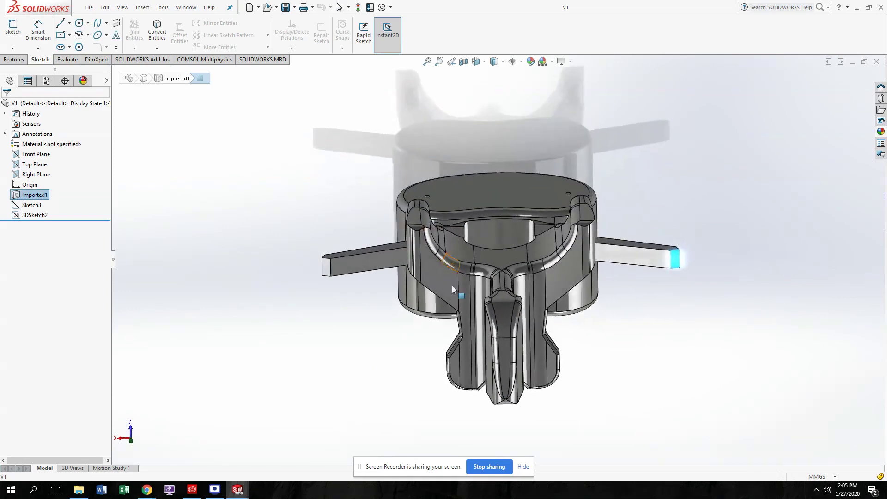
click(417, 217)
click(588, 211)
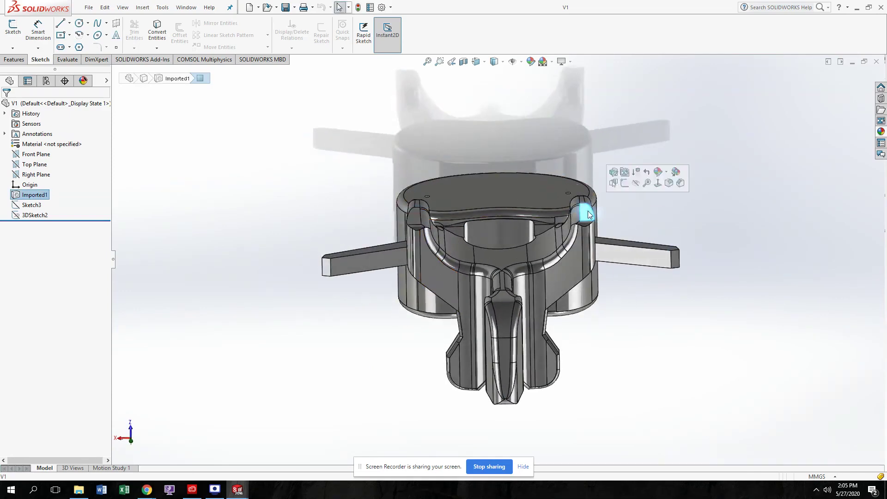
middle_drag(588, 211, 588, 238)
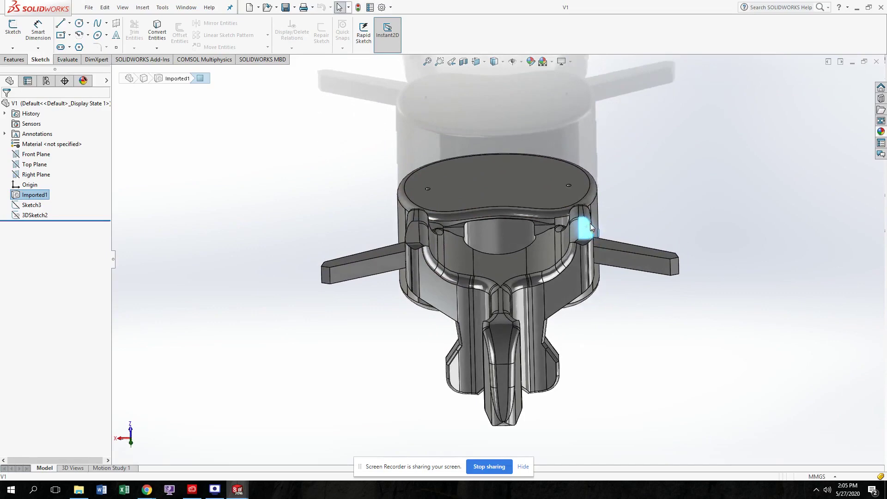
Highlight the superior articular process on the opposite side and turn the V1 vertebra to show it from above
click(415, 233)
middle_drag(501, 260, 485, 367)
middle_drag(506, 290, 489, 272)
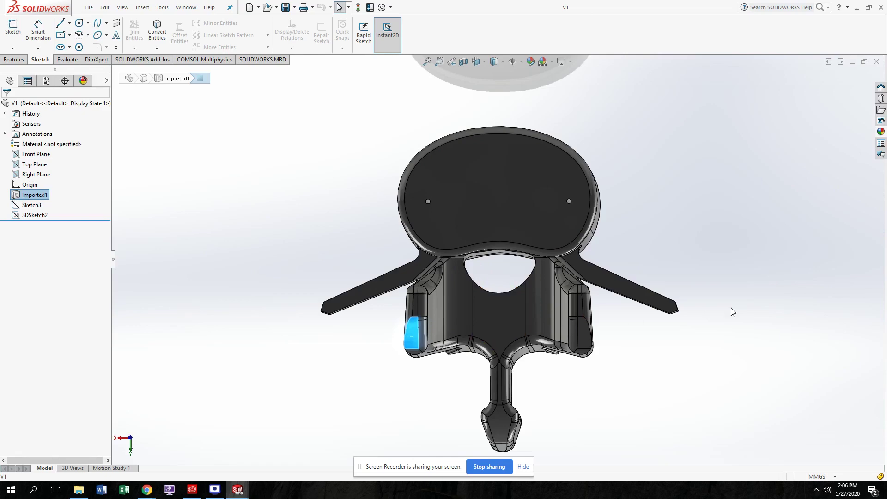
Examine the V1 vertebra obliquely from behind, highlight a lamina face beside the spinous process, and return to the view from above
click(854, 270)
middle_drag(497, 291, 539, 87)
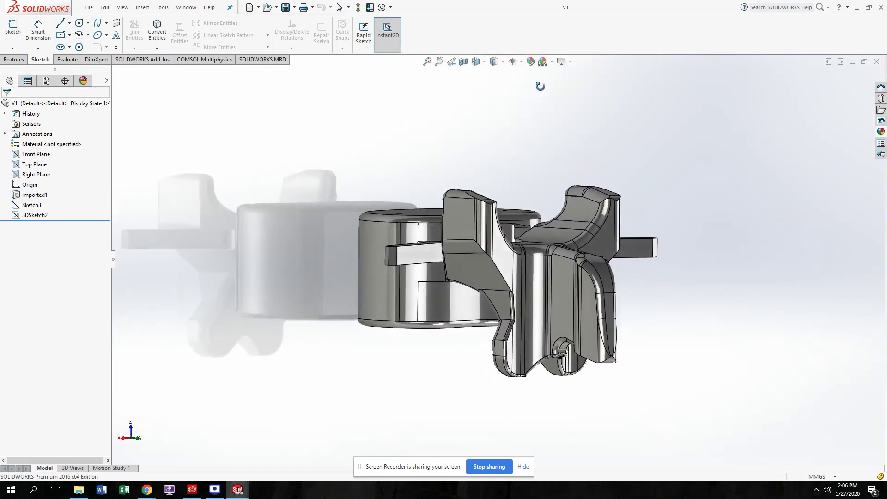
click(530, 284)
middle_drag(530, 284, 461, 277)
click(478, 283)
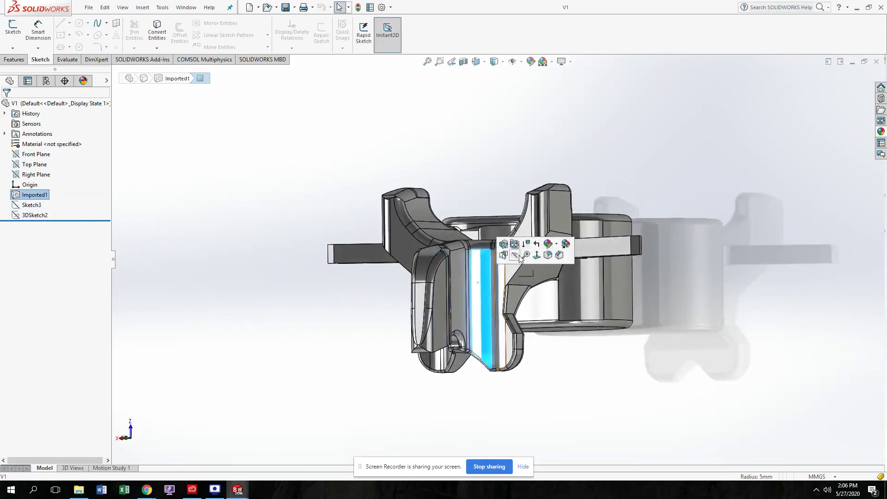
middle_drag(542, 283, 578, 472)
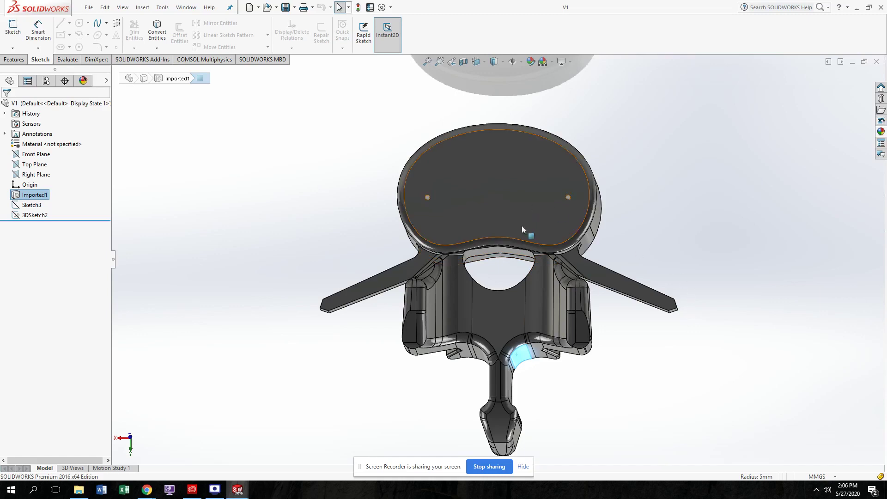
Switch back to the T8T12June7_threeBoneSympatheticChain assembly without rebuilding it
scroll(522, 231, up, 2)
mouse_move(243, 490)
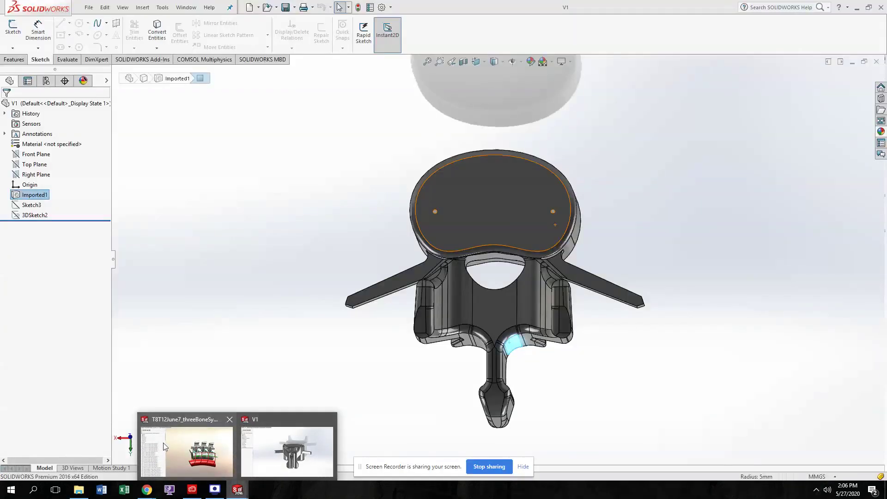
click(163, 442)
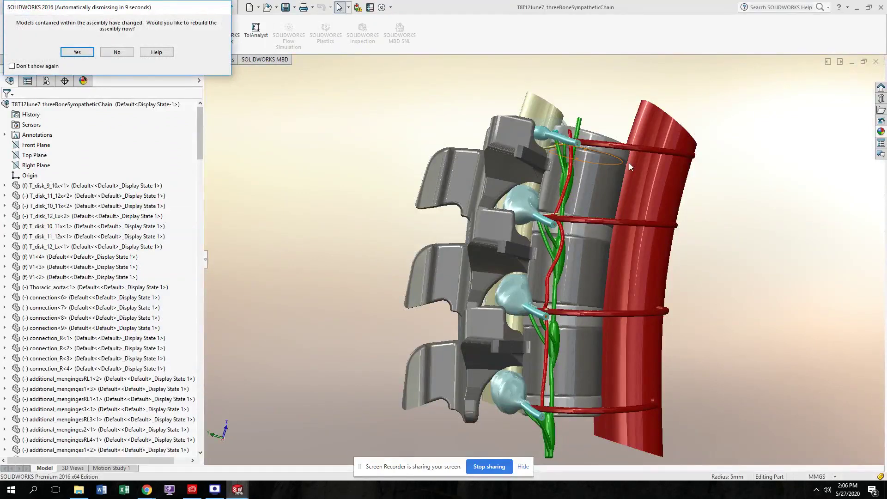
click(114, 52)
Tilt the assembly to show its upper end and highlight the epidural space running through the vertebrae
middle_drag(557, 204, 558, 88)
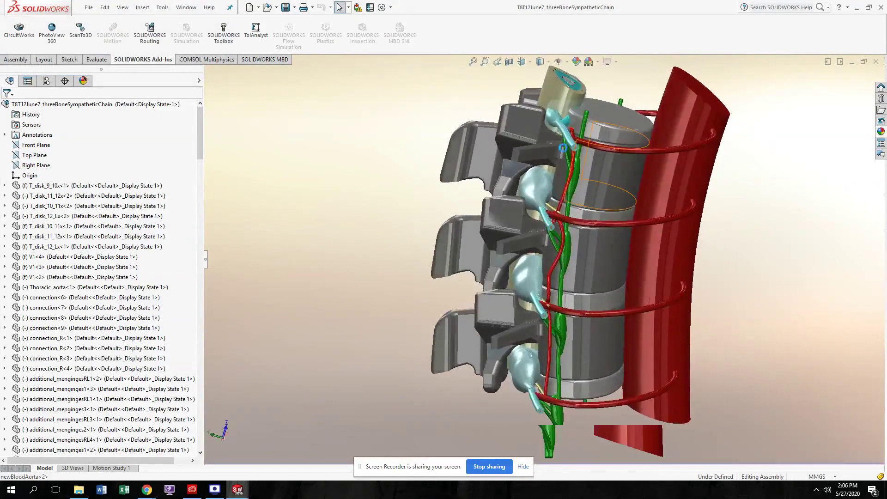
click(559, 89)
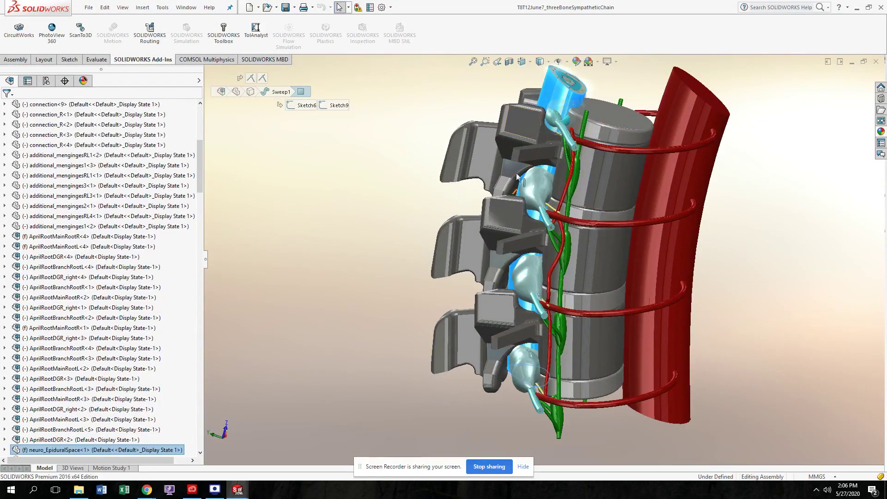
middle_drag(601, 166, 462, 359)
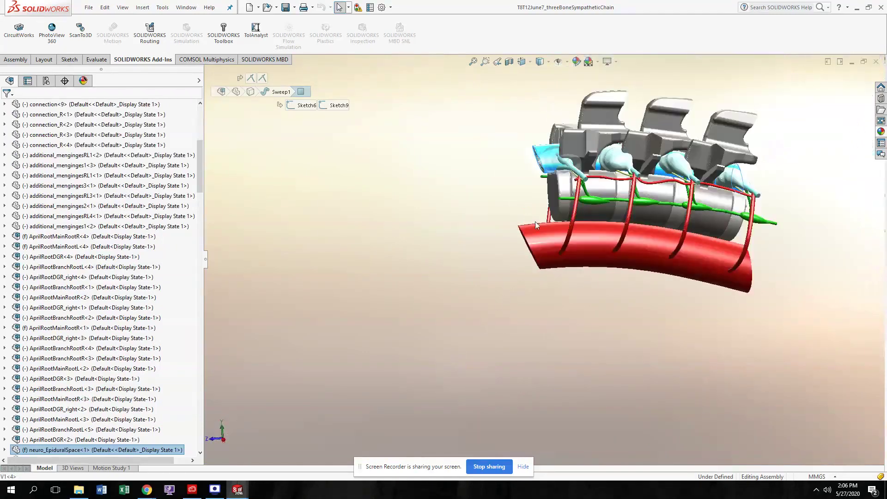
Hide all the T_disk intervertebral discs together with vertebrae V1<4> and V1<3>
click(564, 192)
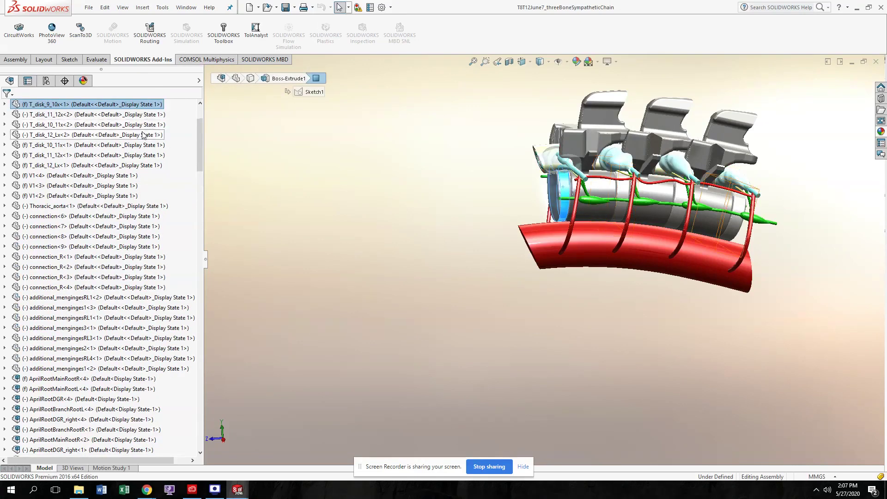
scroll(104, 159, up, 1)
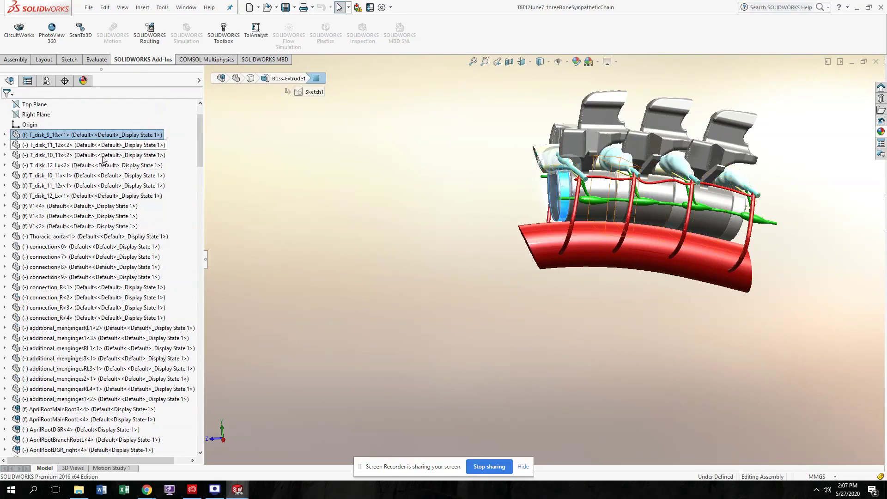
ctrl+click(70, 217)
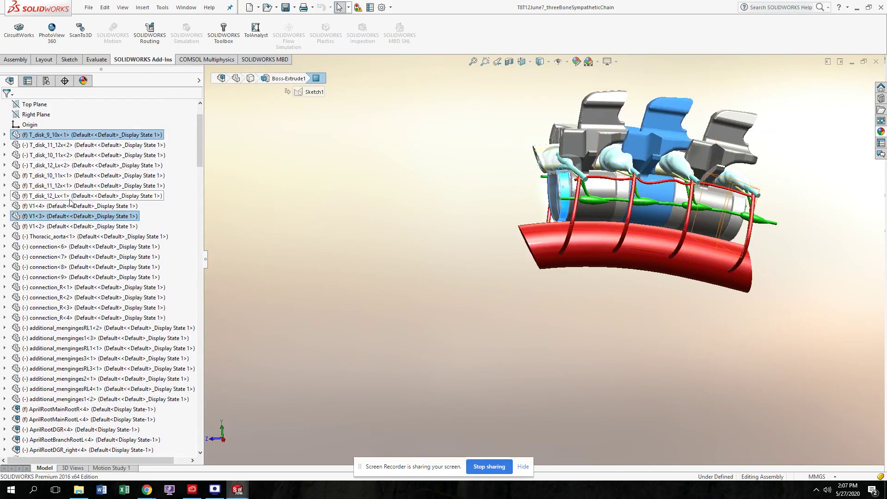
click(66, 135)
shift+click(70, 216)
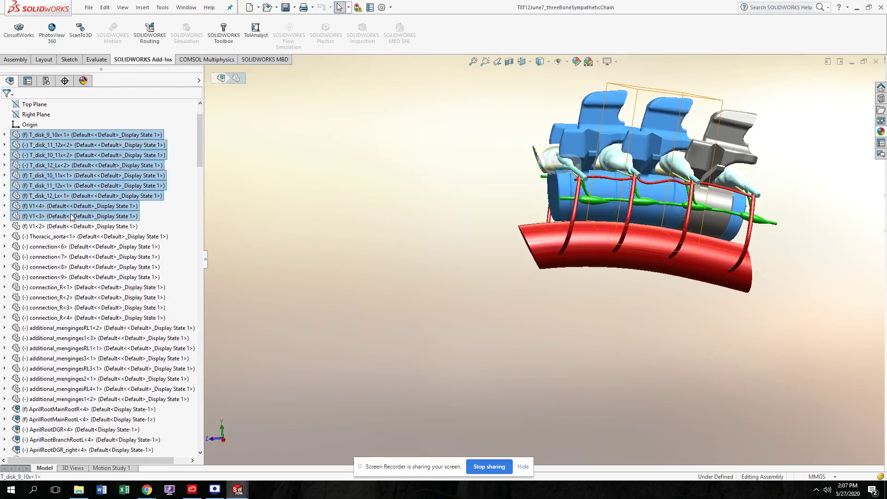
click(111, 189)
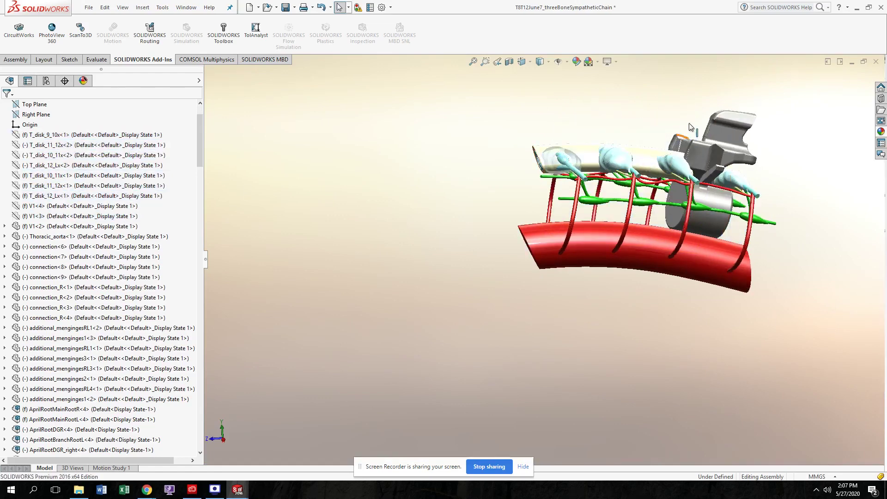
Highlight the exposed epidural space neuro_EpiduralSpace<1> and turn the model to face the spinal cord's cross-section
key(f)
scroll(409, 274, down, 1)
middle_drag(480, 232, 563, 190)
click(540, 215)
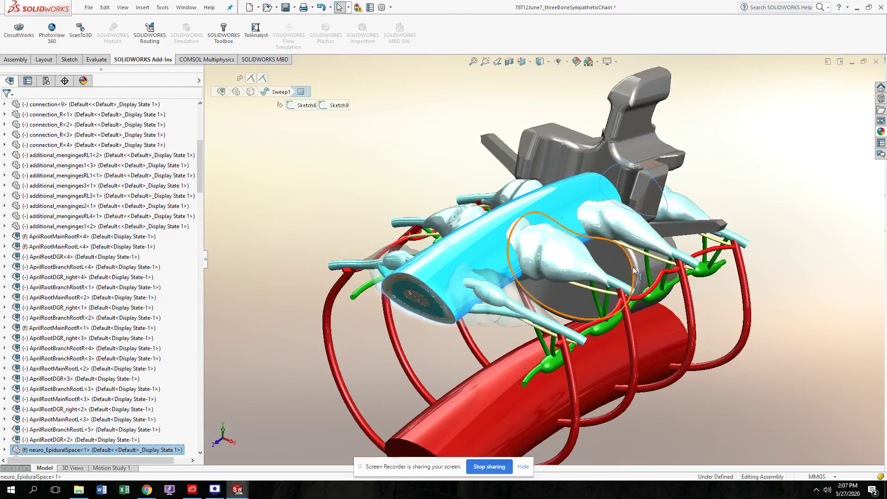
middle_drag(613, 244, 415, 307)
click(474, 150)
click(404, 212)
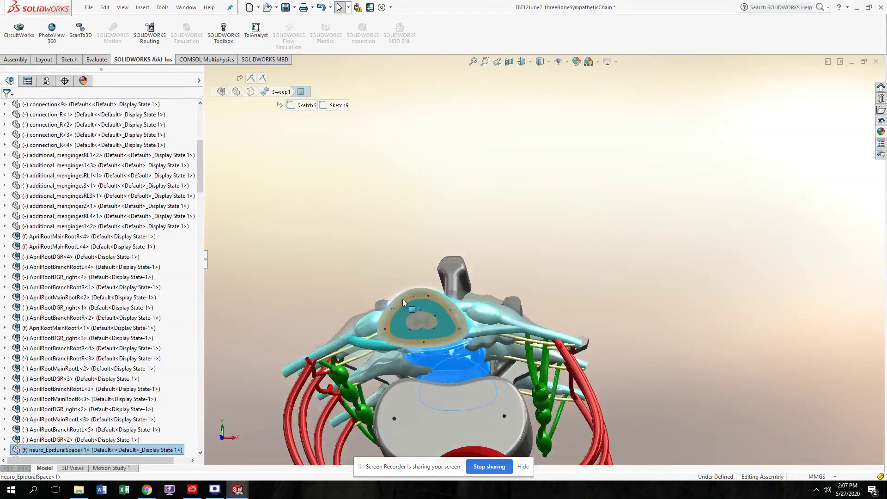
Examine the spinal cord's cross-section close up and highlight the thin neuro_Meninges<1> layer around the cerebrospinal fluid
scroll(407, 309, up, 5)
scroll(495, 250, up, 5)
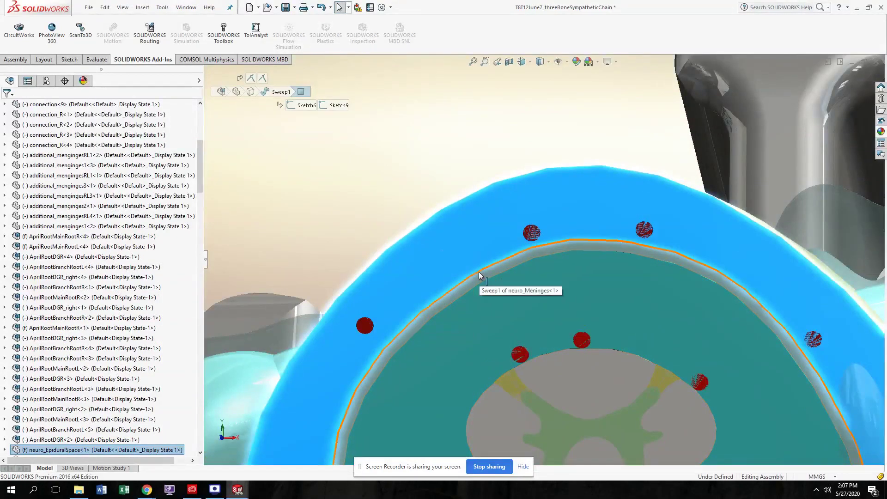
click(478, 272)
scroll(630, 331, up, 3)
scroll(631, 331, up, 4)
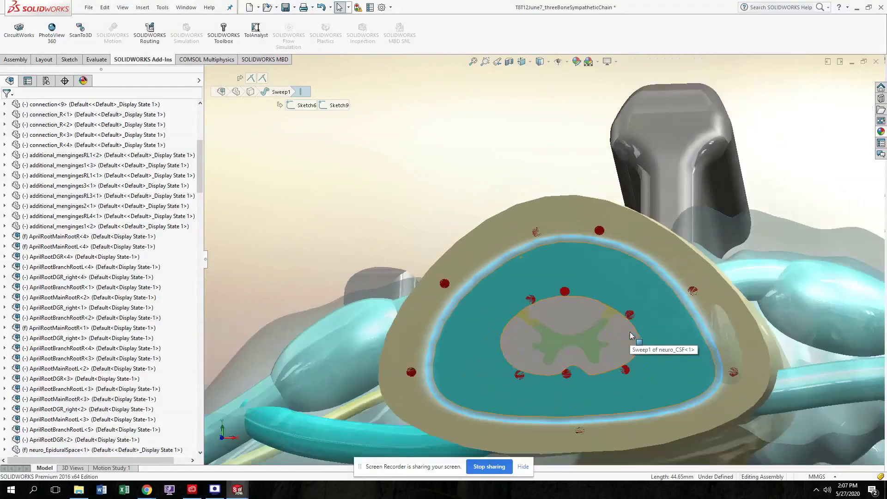
middle_drag(630, 331, 516, 254)
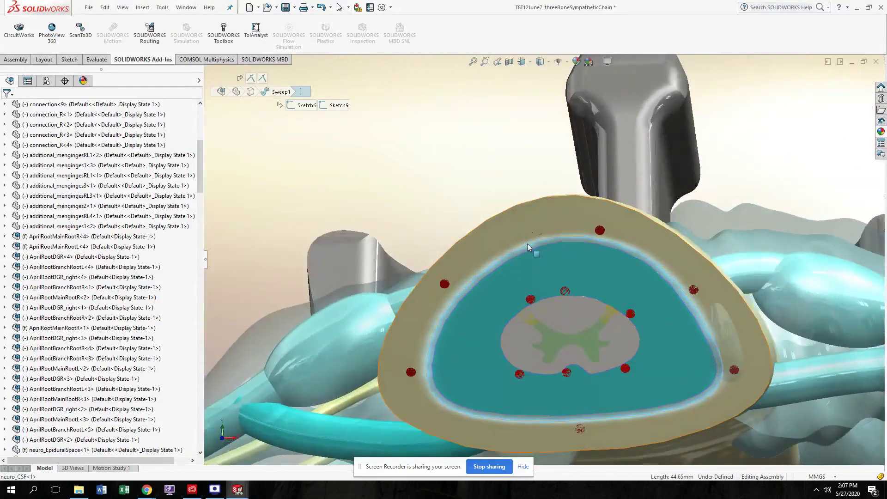
click(528, 243)
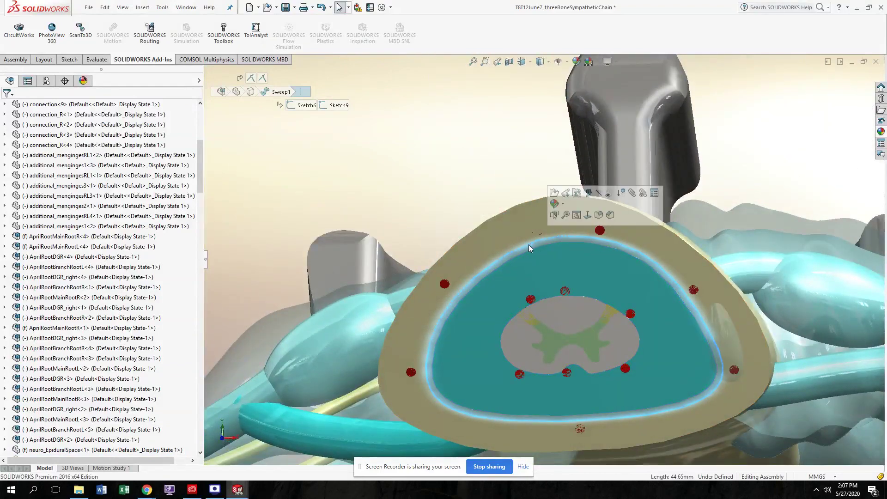
click(520, 250)
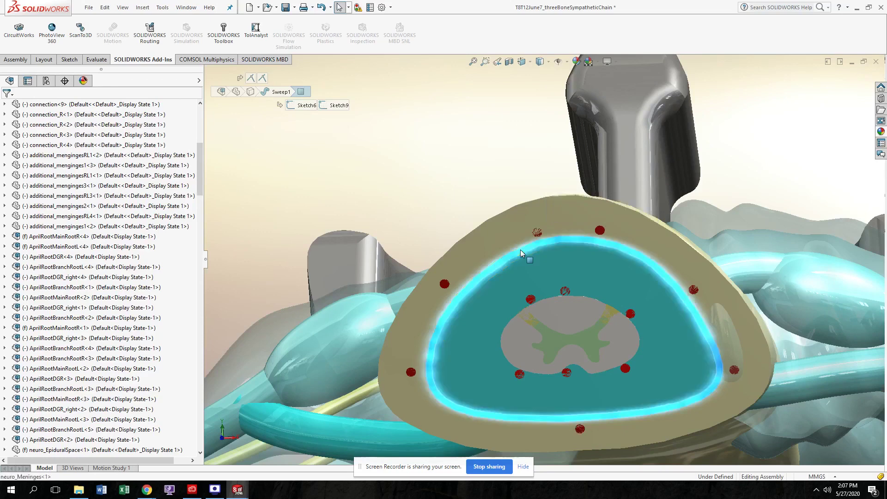
click(486, 201)
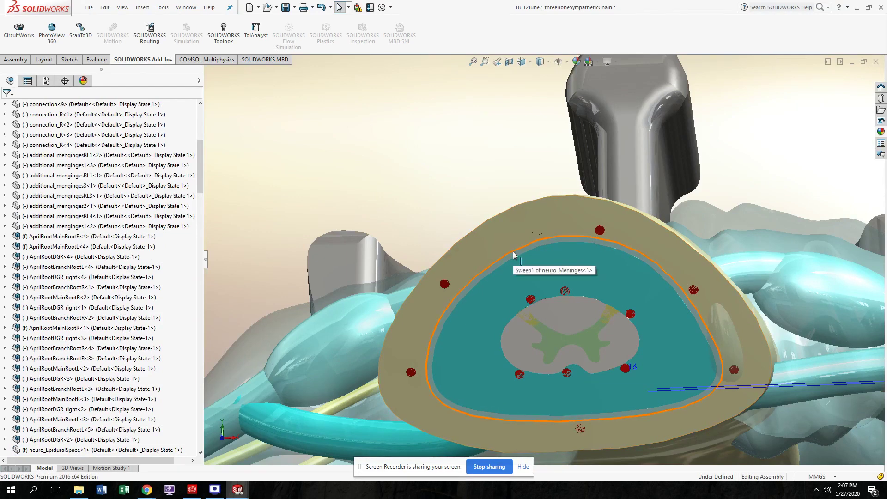
Highlight the epidural space around the meninges in cross-section and hide neuro_EpiduralSpace<1>
click(483, 224)
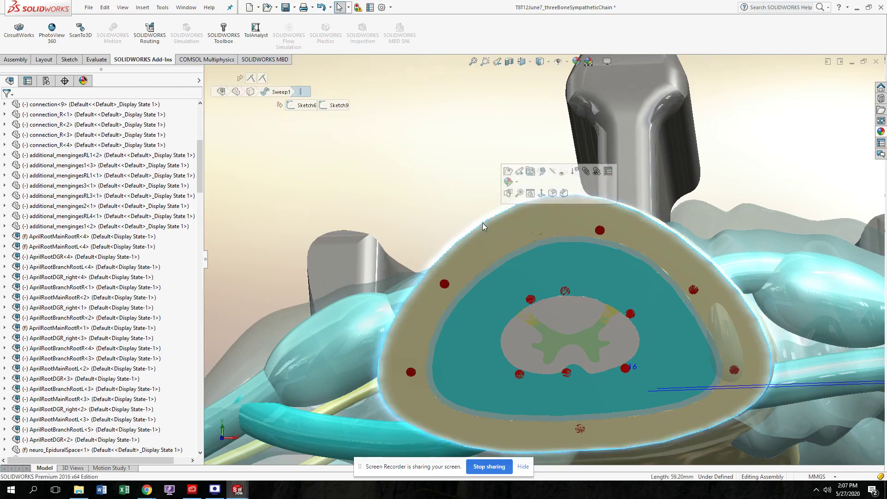
click(495, 241)
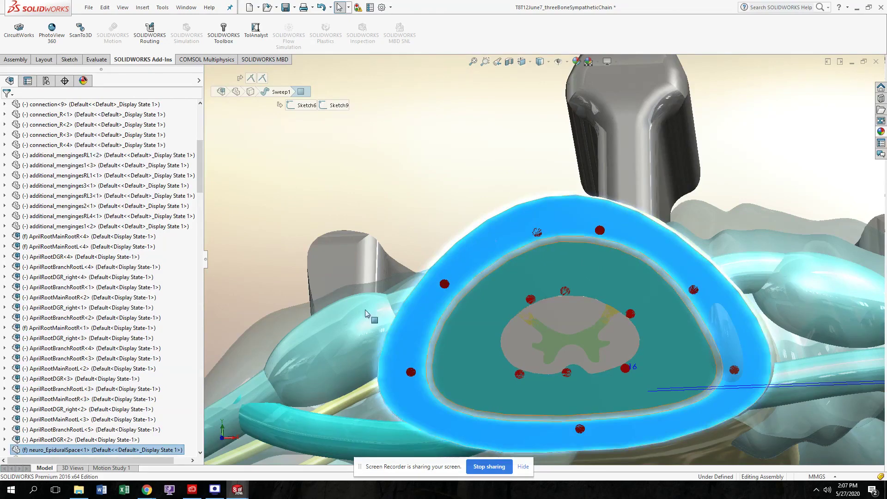
scroll(598, 280, up, 4)
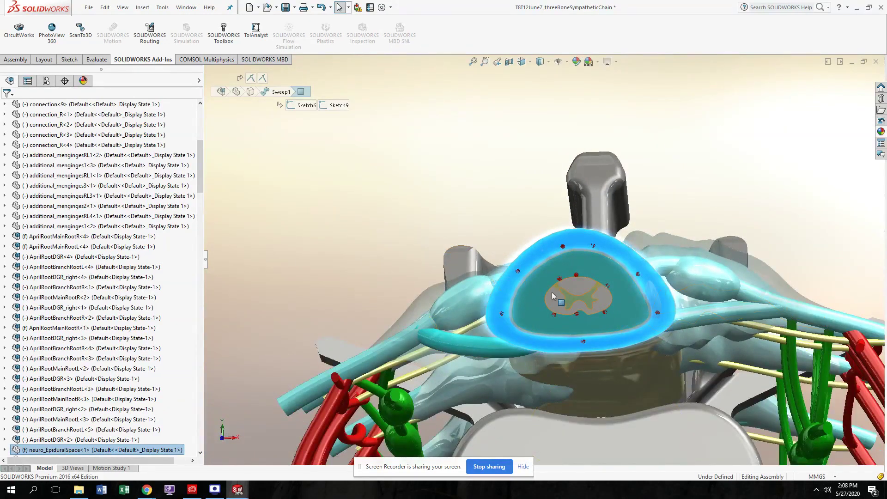
middle_drag(703, 286, 557, 265)
click(556, 264)
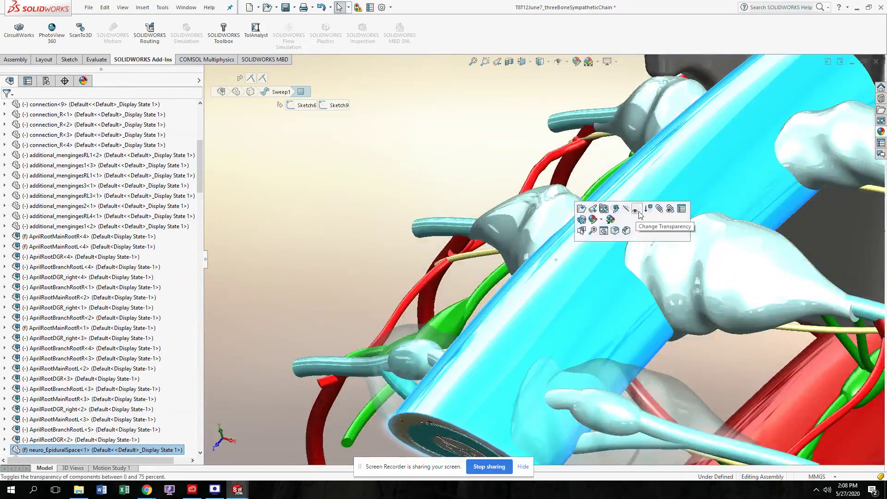
click(624, 212)
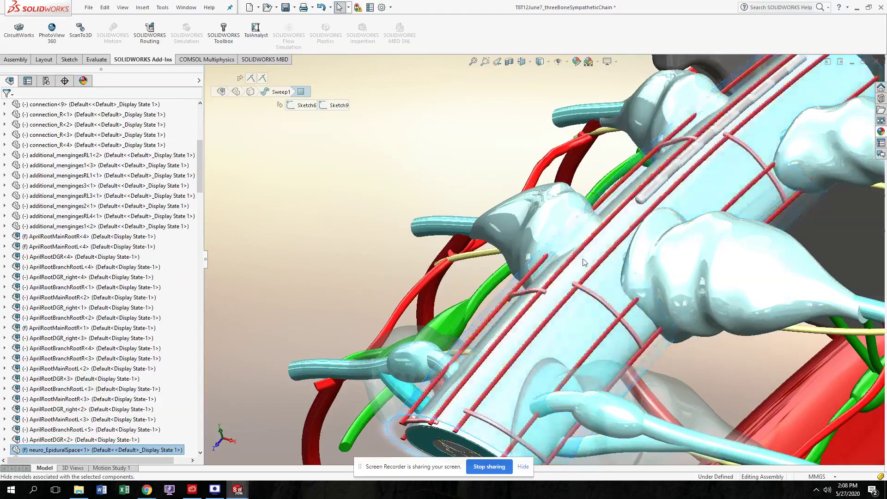
Hide the remaining vertebra V1<2> to expose the full length of the meninges
middle_drag(651, 225, 578, 244)
scroll(607, 279, up, 4)
middle_drag(607, 279, 574, 306)
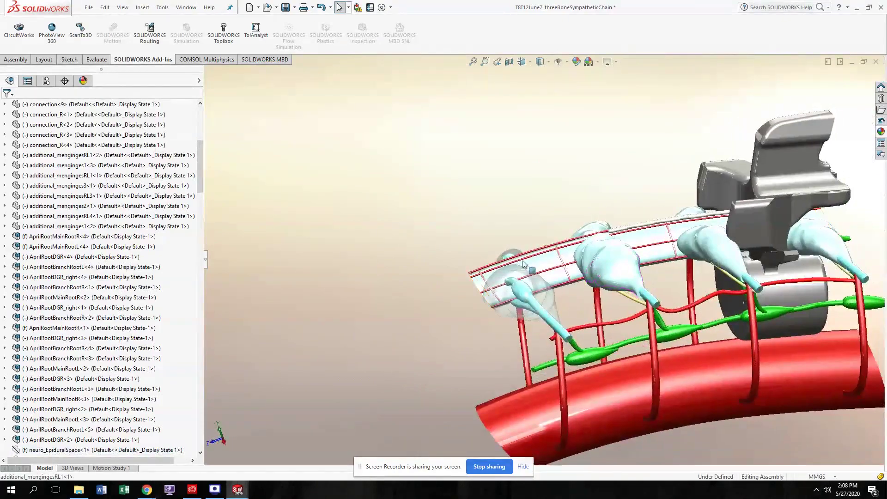
scroll(653, 255, down, 4)
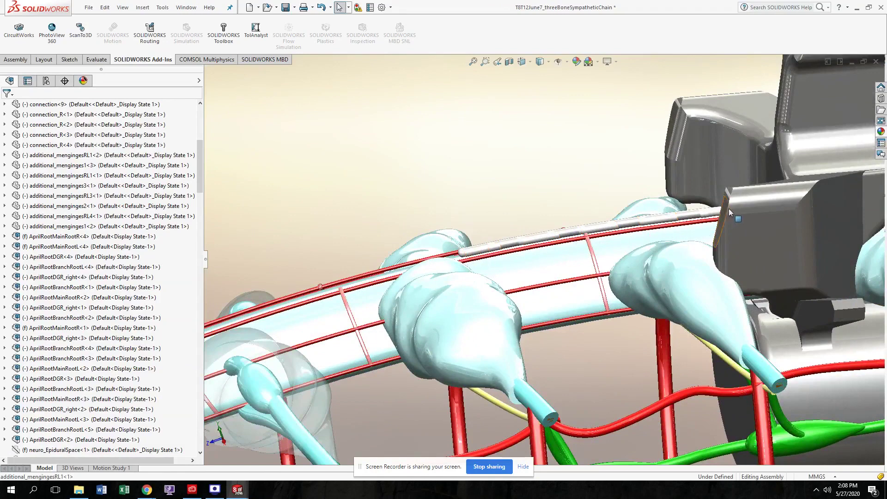
click(764, 224)
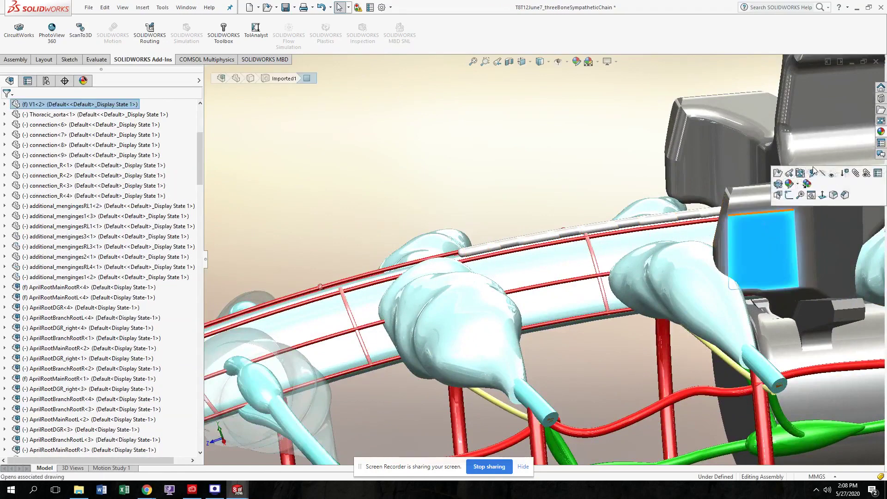
click(832, 174)
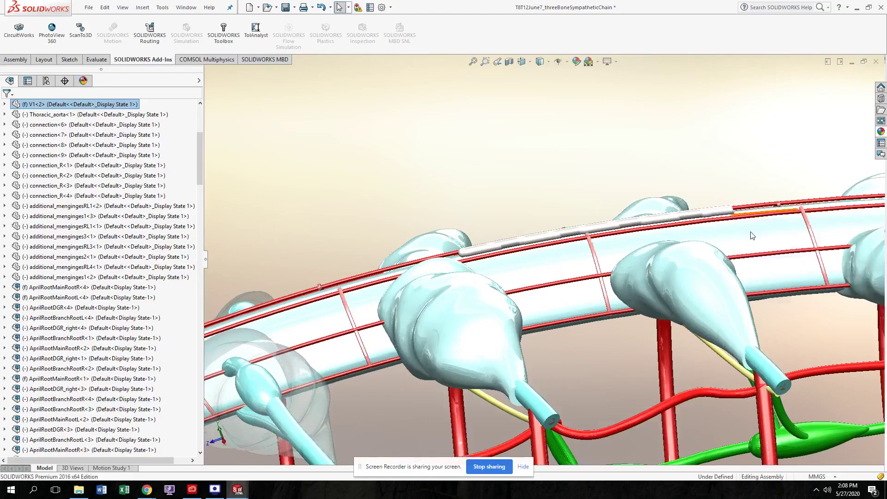
Examine the nerve roots and the red epidural blood vessels along and around the meninges from several angles and close up
scroll(753, 235, down, 1)
scroll(754, 237, up, 3)
middle_drag(541, 246, 569, 257)
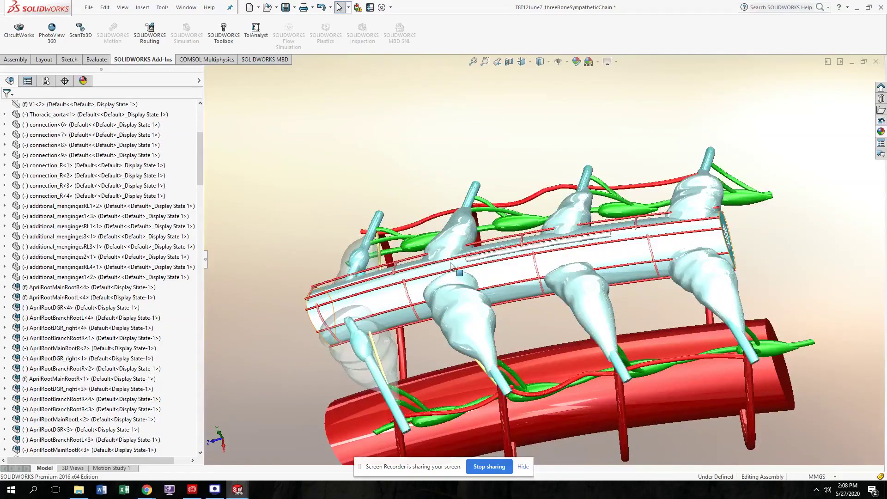
scroll(451, 267, down, 3)
middle_drag(640, 259, 530, 253)
middle_drag(645, 248, 436, 314)
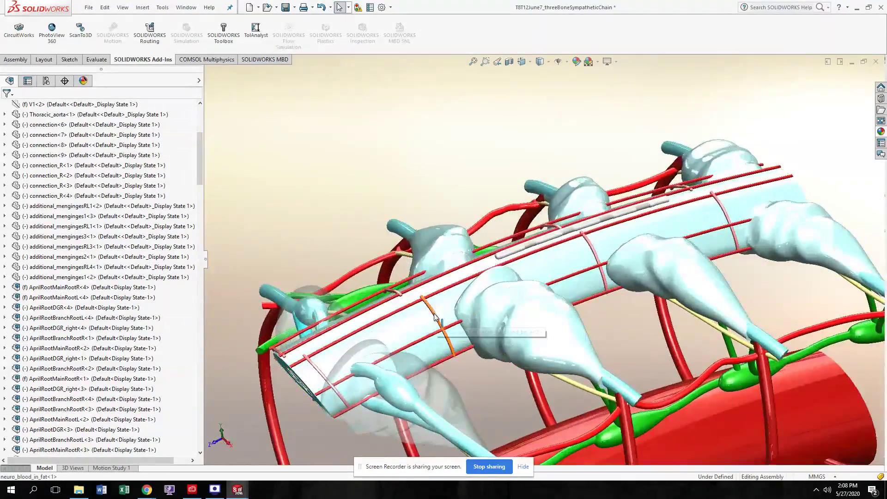
scroll(409, 339, down, 5)
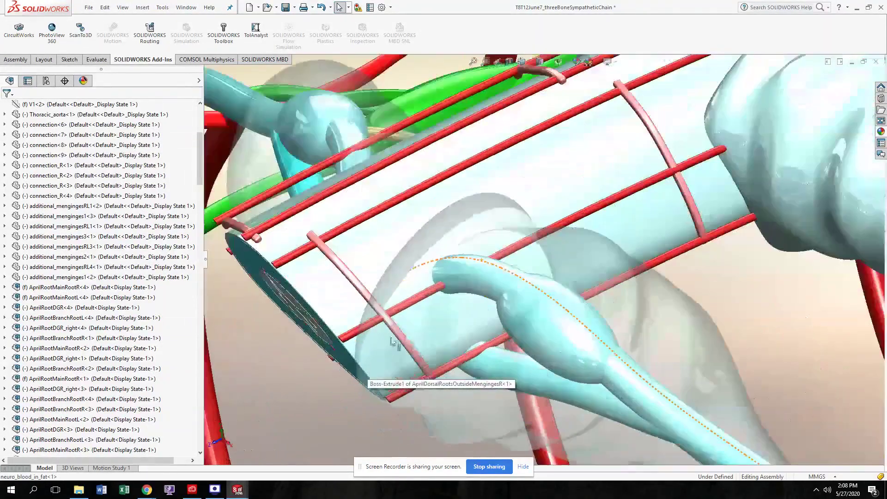
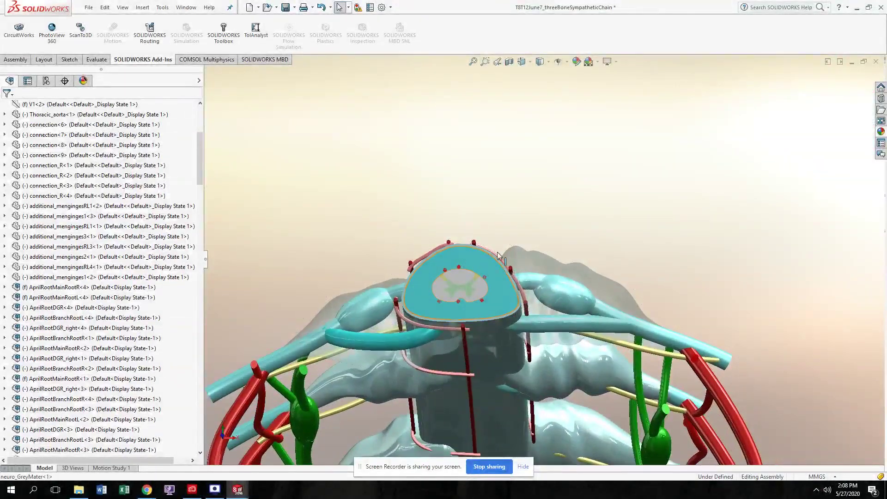
Examine the cord's cut cross-section and the full row of nerve roots and vessels along its dorsal side
middle_drag(465, 288, 491, 356)
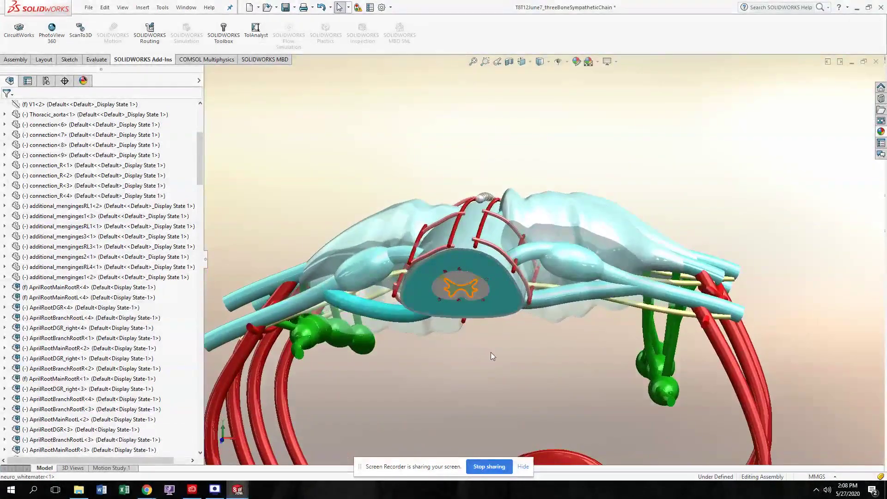
middle_drag(442, 248, 483, 288)
scroll(485, 286, up, 3)
scroll(513, 228, up, 1)
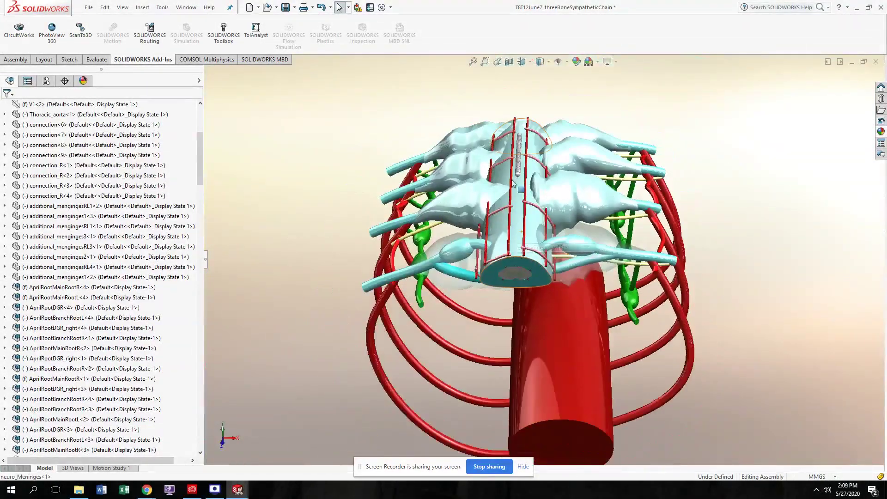
scroll(516, 176, down, 2)
middle_drag(516, 176, 519, 217)
scroll(518, 217, up, 2)
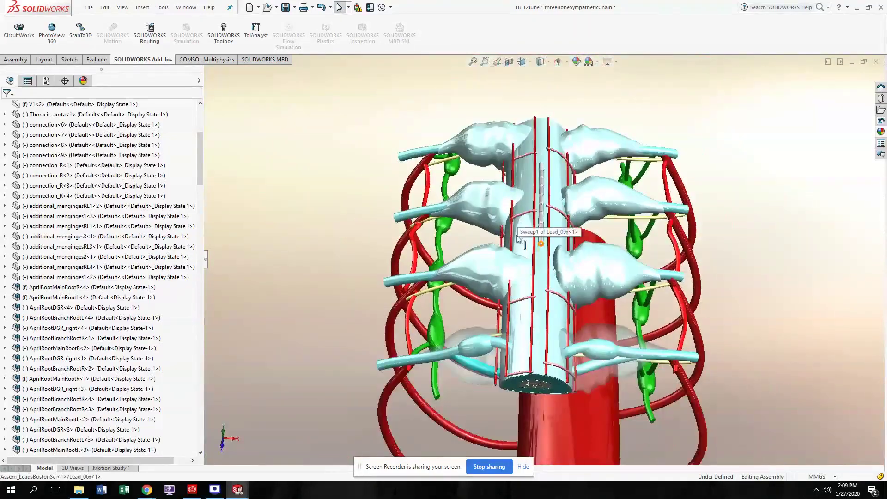
Highlight the additional meninges sleeves around the nerve roots on both sides of the cord, including the transparent pair at the cut end
click(594, 282)
click(598, 195)
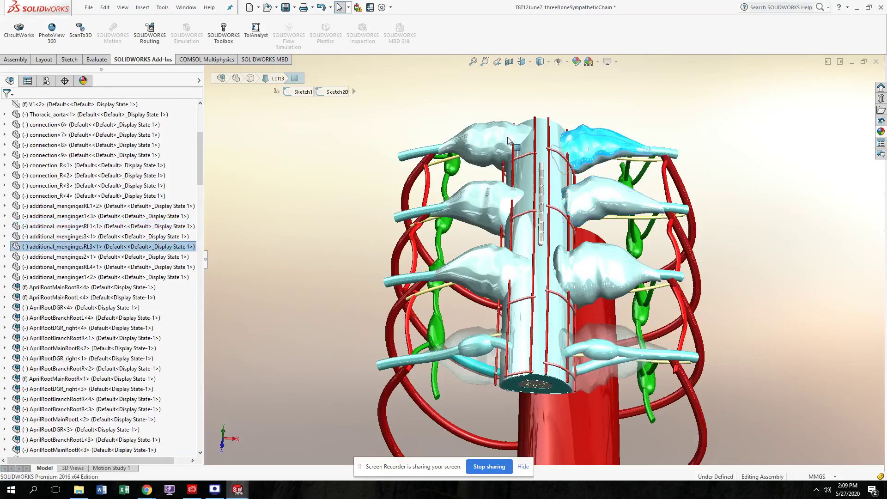
click(504, 154)
click(480, 266)
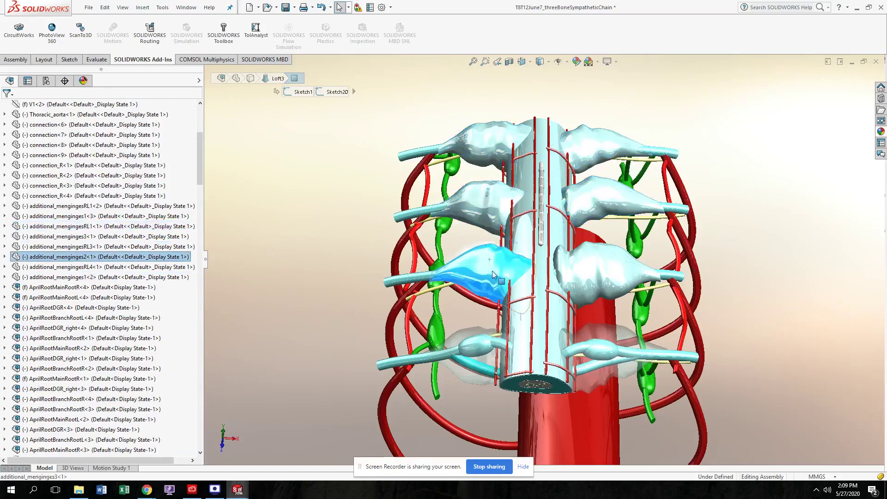
click(472, 334)
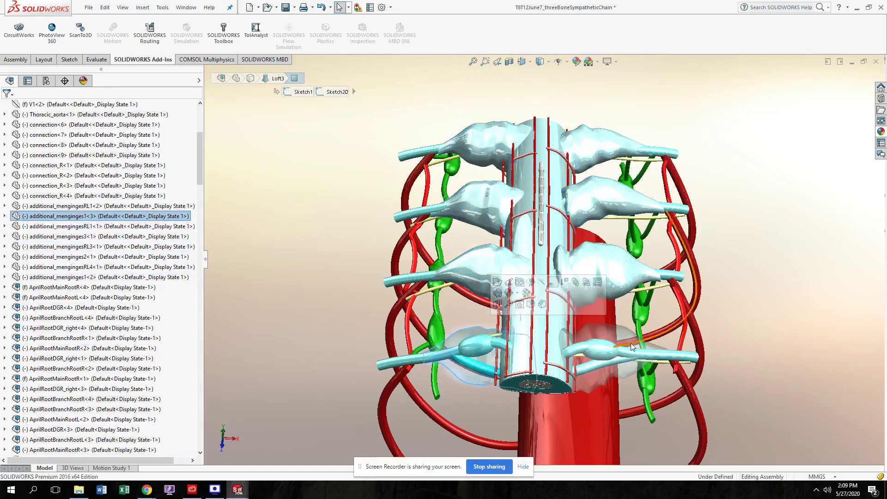
click(650, 347)
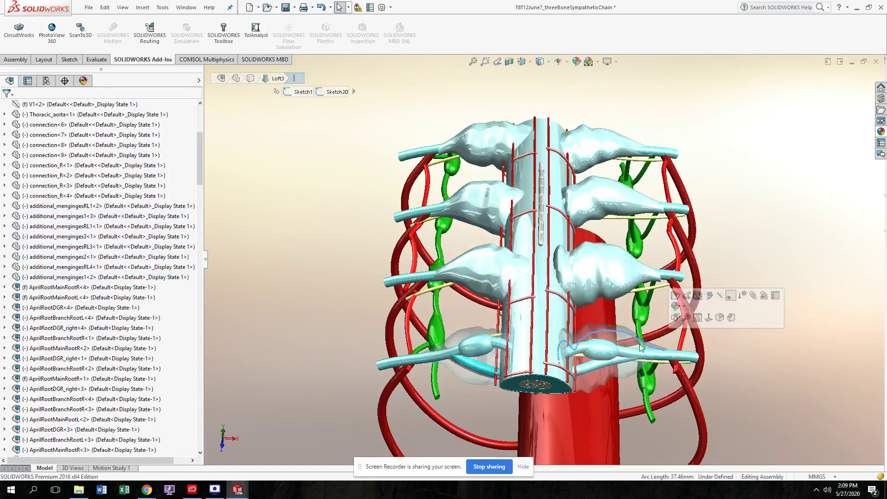
middle_drag(593, 366, 608, 298)
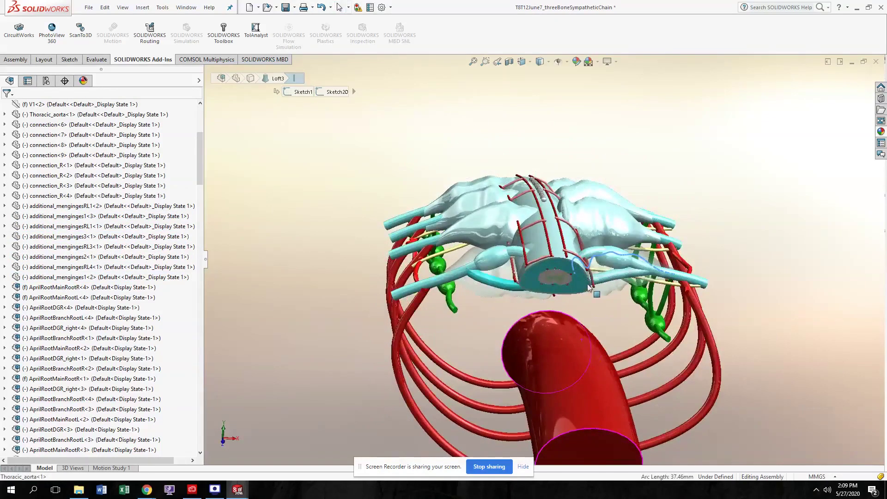
click(607, 288)
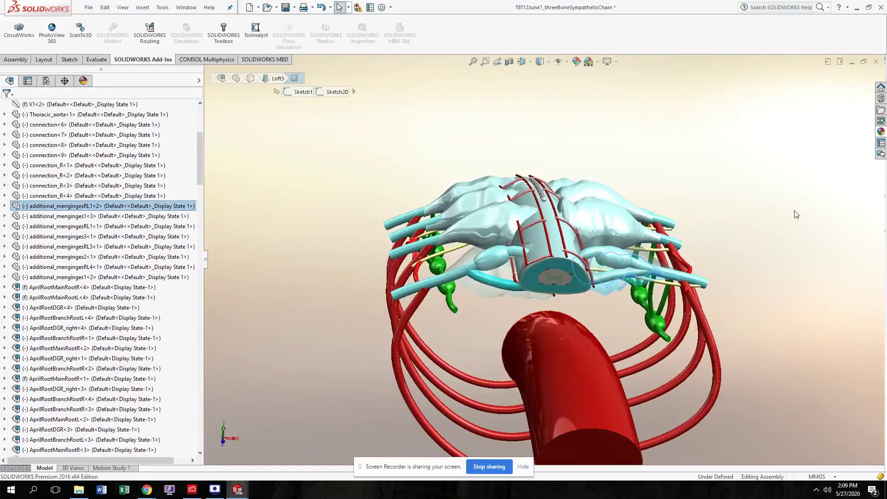
click(690, 235)
scroll(618, 261, down, 1)
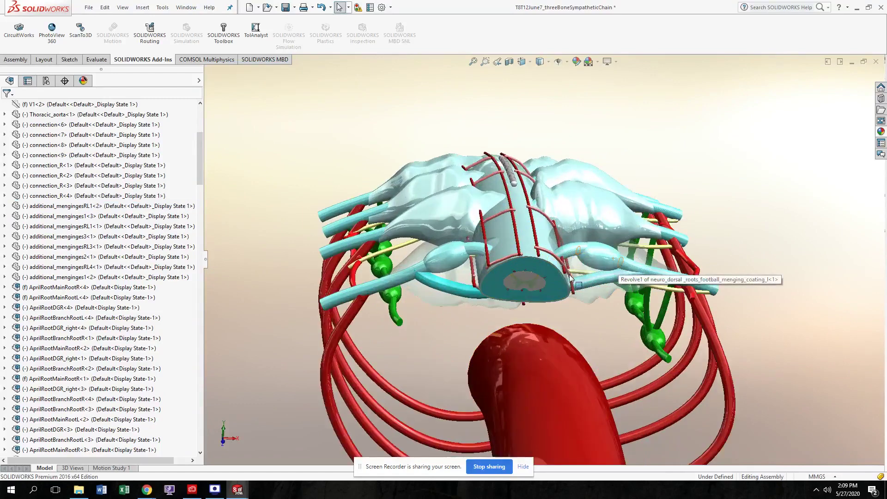
Highlight the meninges coating of the football-shaped ganglion and the outer meninges of its connected dorsal root, AprilDorsalRootsOutsideMengingesR<1>
click(599, 260)
middle_drag(598, 260, 441, 221)
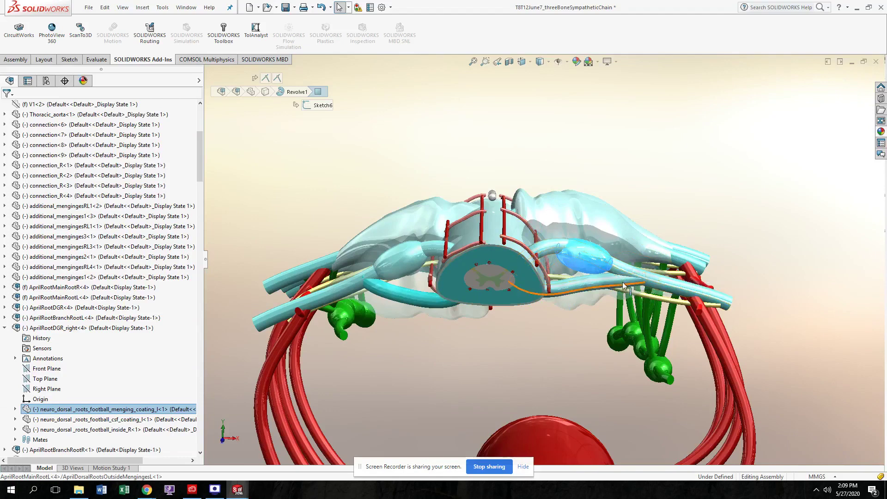
click(603, 315)
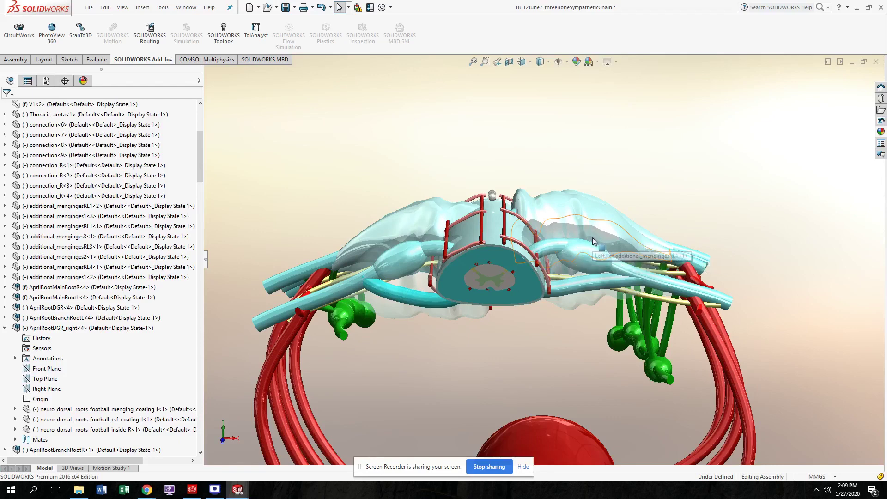
click(592, 261)
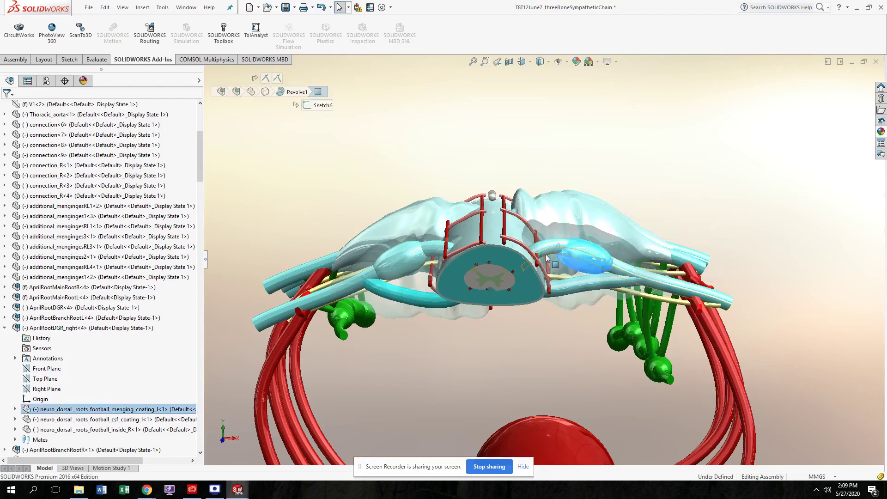
click(710, 298)
Highlight neuro_Meninges<1> along the length of the cord and examine where the nerve roots join it
middle_drag(580, 203, 534, 231)
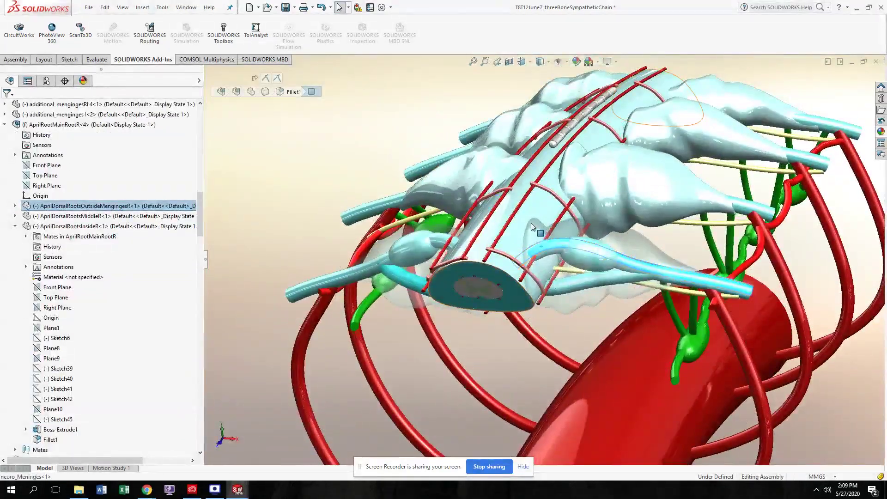
click(531, 223)
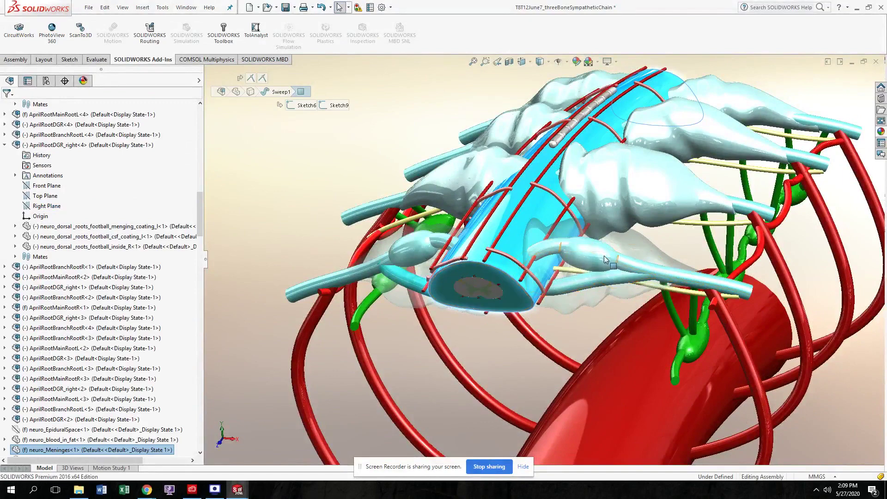
middle_drag(584, 271, 596, 250)
middle_drag(560, 280, 593, 276)
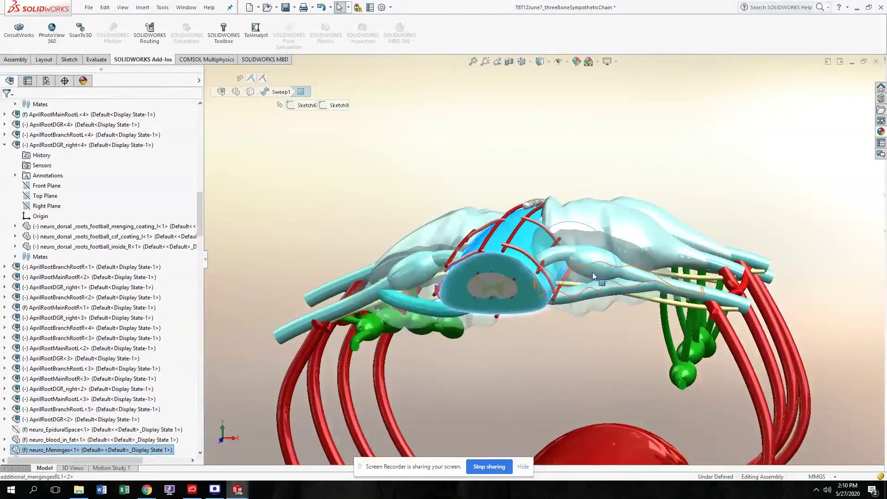
click(584, 336)
Inspect the cord's cross-section close up and highlight the neuro_Meninges<1> ring around the cerebrospinal fluid
mouse_move(534, 245)
middle_down()
mouse_move(530, 219)
mouse_move(541, 215)
mouse_move(529, 233)
middle_up()
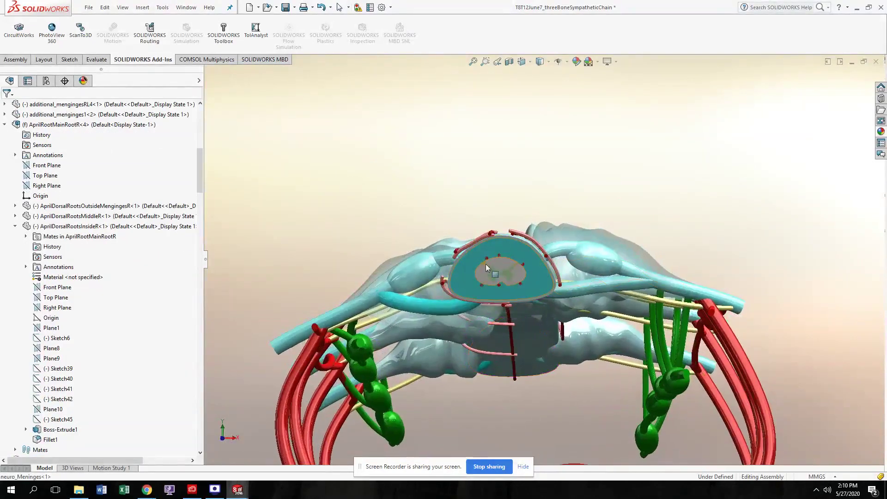
scroll(486, 261, up, 5)
middle_drag(532, 158, 537, 167)
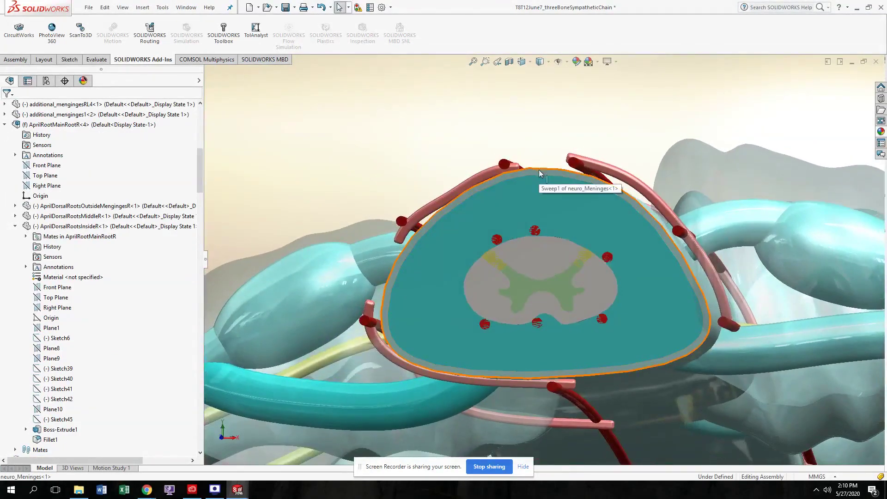
click(538, 168)
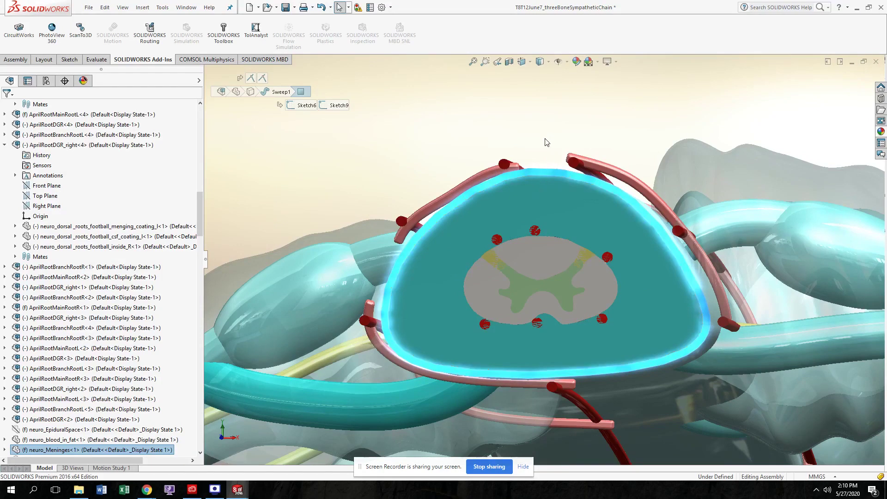
click(548, 171)
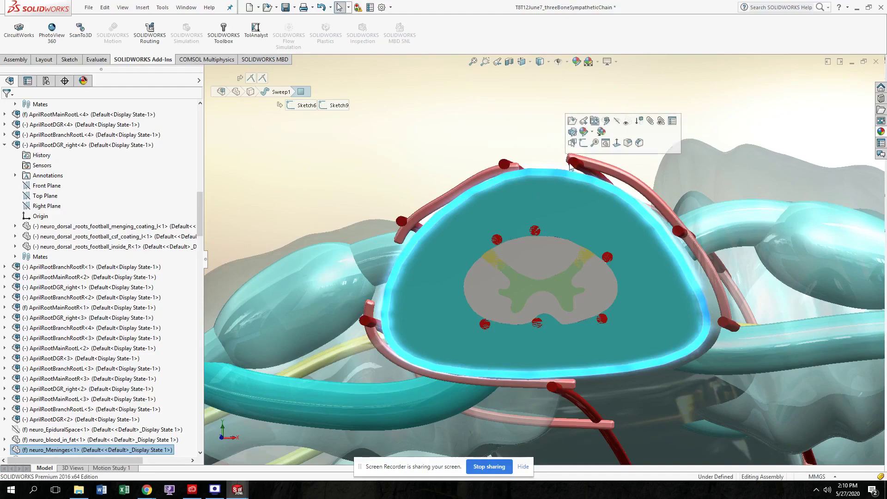
click(554, 142)
Hide neuro_Meninges<1> to expose the cerebrospinal fluid layer along the cord
scroll(631, 225, down, 2)
scroll(583, 240, up, 5)
middle_drag(583, 239, 564, 225)
click(564, 226)
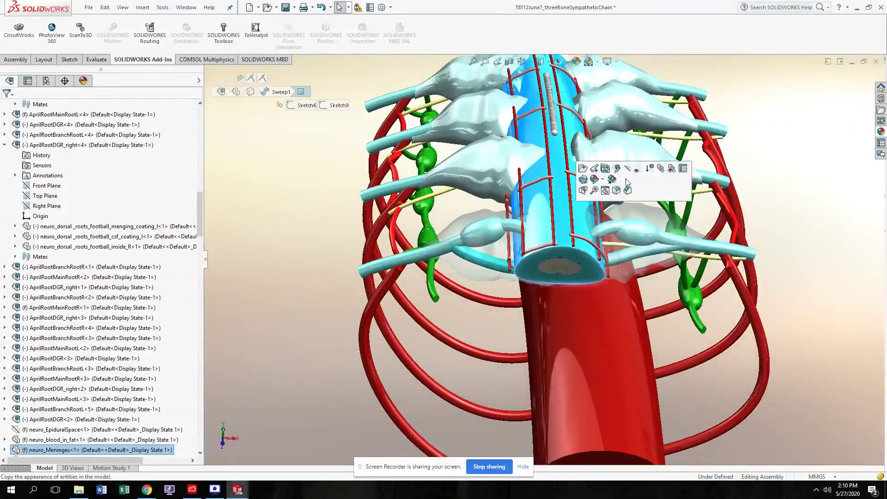
click(627, 170)
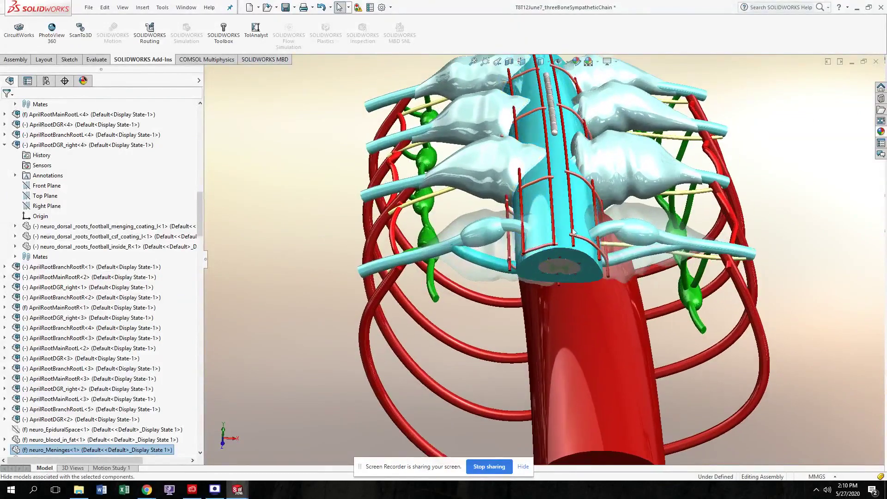
Highlight the cerebrospinal fluid body neuro_CSF<1> and view it together with the adjoining nerve roots
middle_drag(564, 233, 418, 246)
click(572, 217)
scroll(414, 246, up, 3)
scroll(372, 286, down, 4)
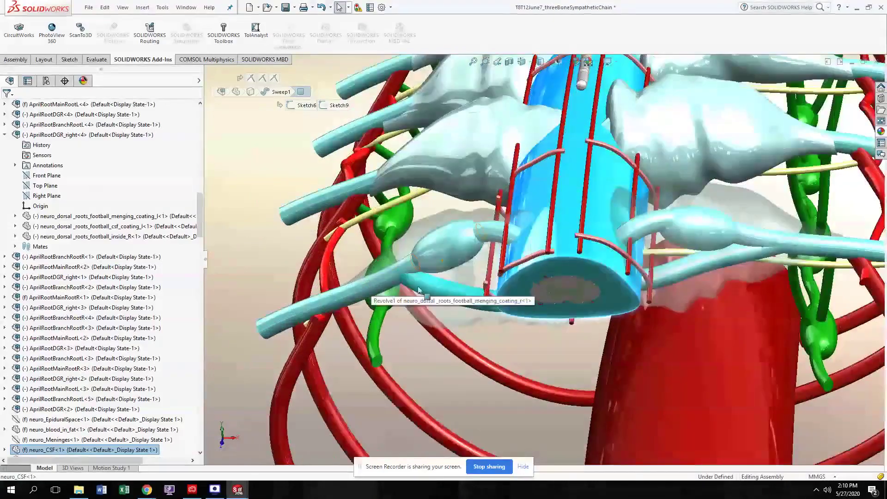
scroll(372, 287, down, 1)
Hide the outer meninges AprilDorsalRootsOutsideMengingesR<1> and AprilDorsolBranchOutsidMengingR<1>, plus the coating of the ganglion between them, at the cord's cut end
middle_drag(662, 250, 674, 218)
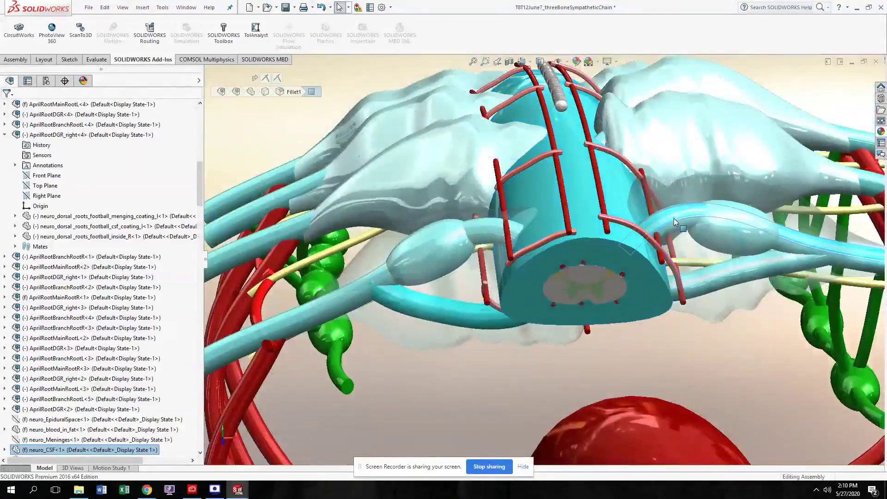
click(674, 218)
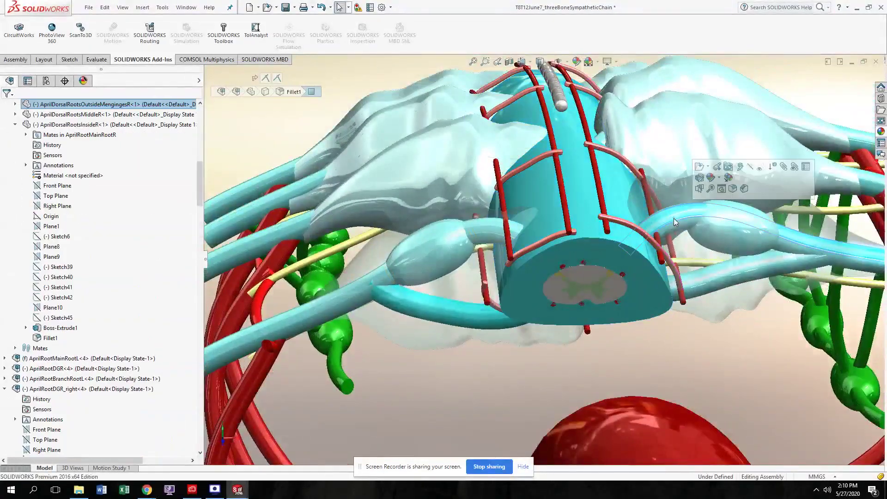
click(751, 168)
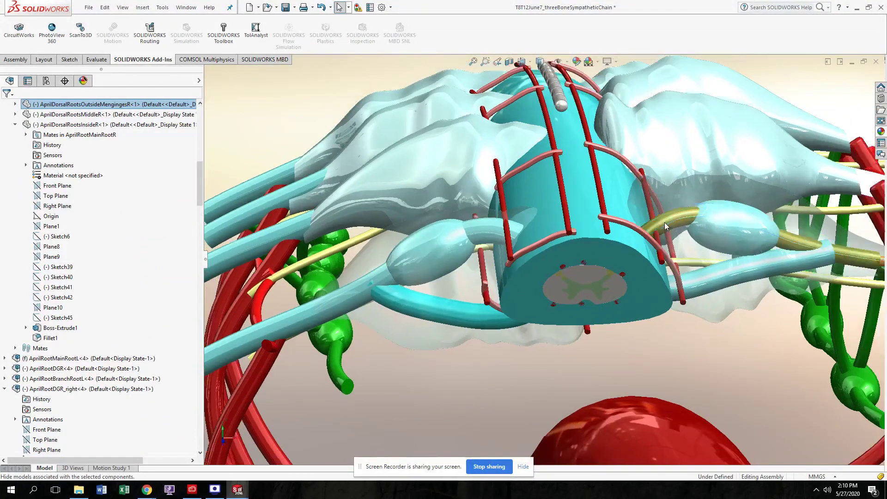
click(717, 270)
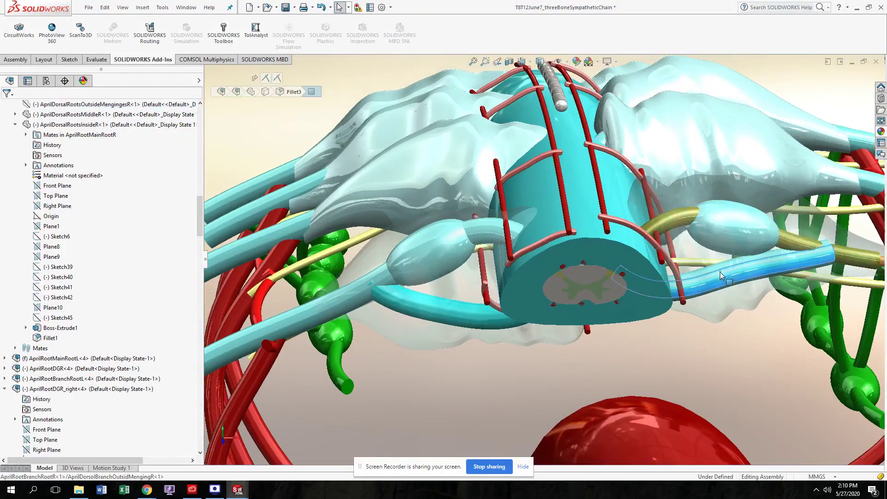
click(796, 220)
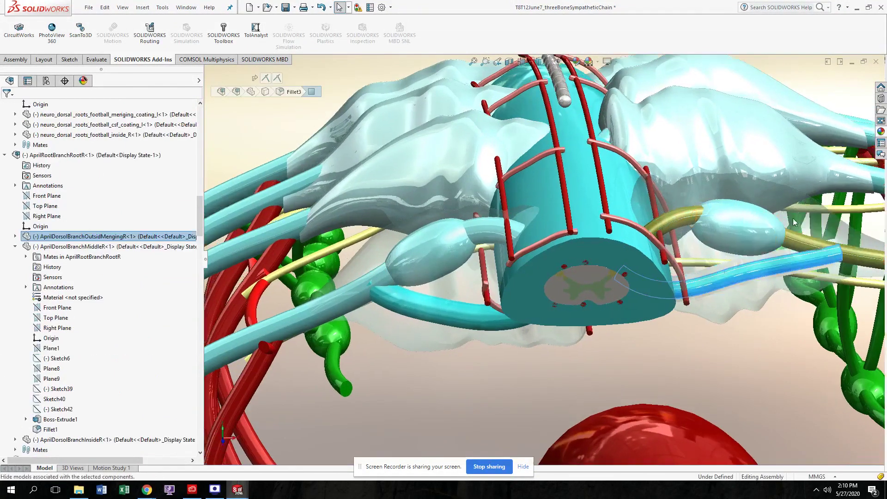
click(726, 219)
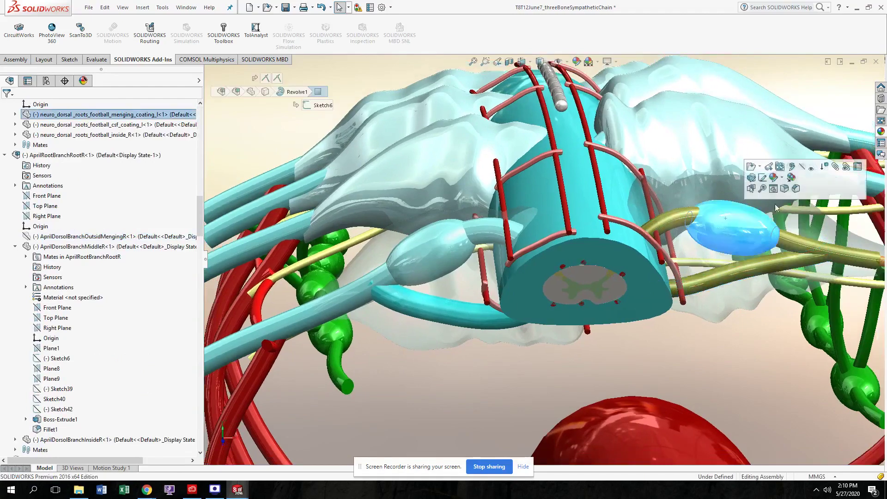
click(803, 169)
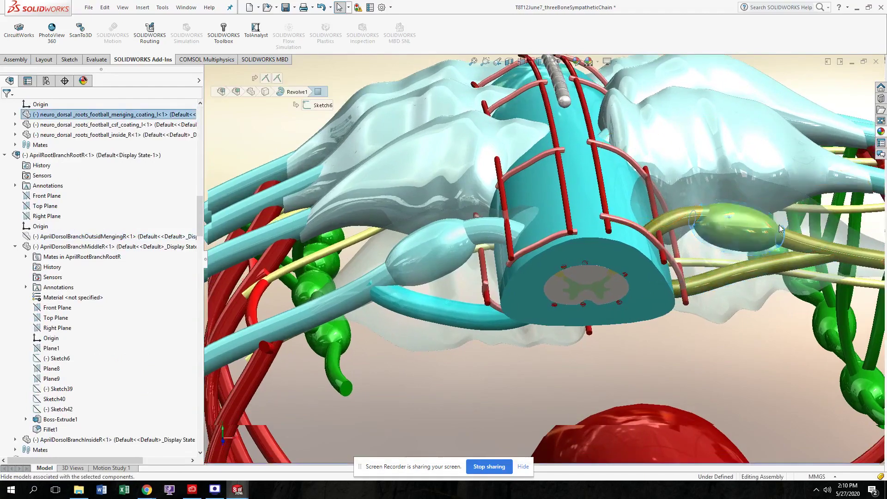
Examine the uncovered yellow nerve root, branch and ganglion beside the cord's cross-section
ctrl+middle_drag(742, 267, 630, 263)
middle_drag(528, 243, 520, 214)
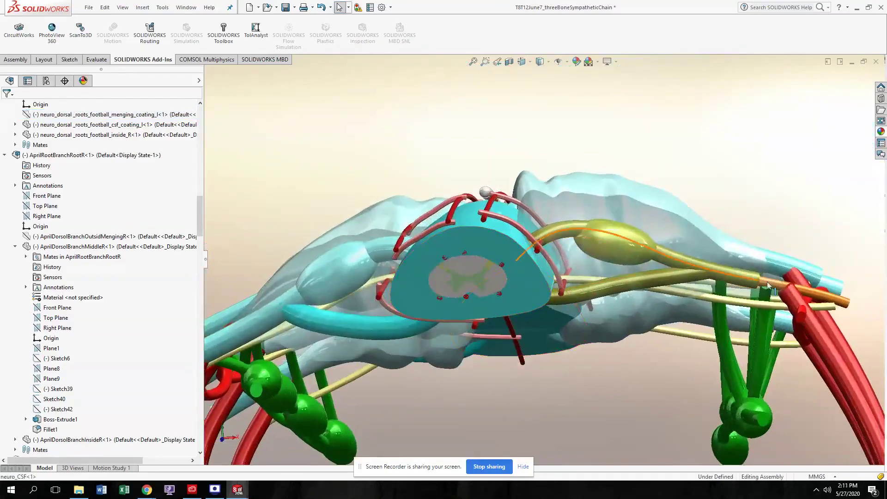
scroll(404, 266, up, 1)
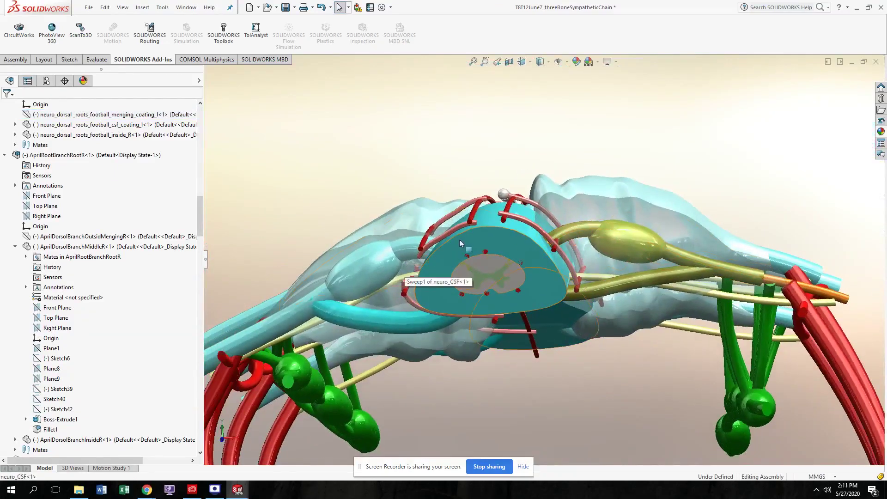
scroll(459, 241, down, 1)
scroll(464, 245, up, 1)
Hide the longitudinal red epidural vessels neuro_blood_in_fat<1> running along the cord
middle_drag(491, 259, 553, 247)
click(540, 245)
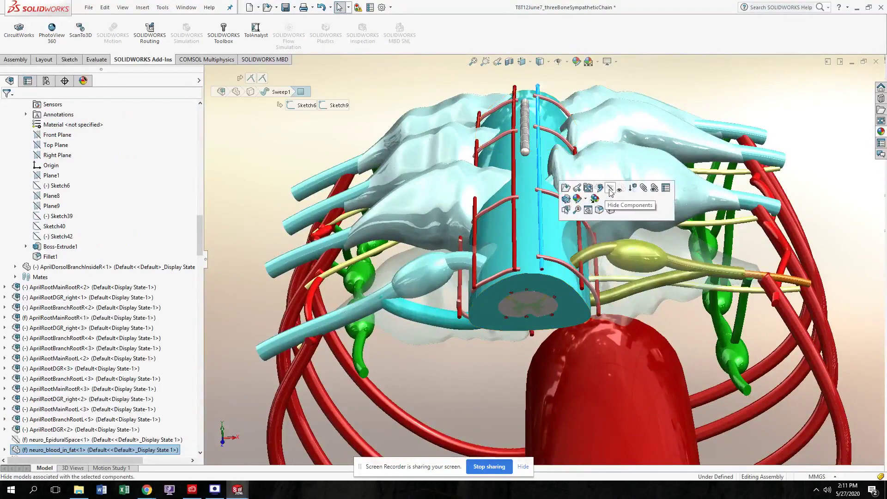
click(610, 190)
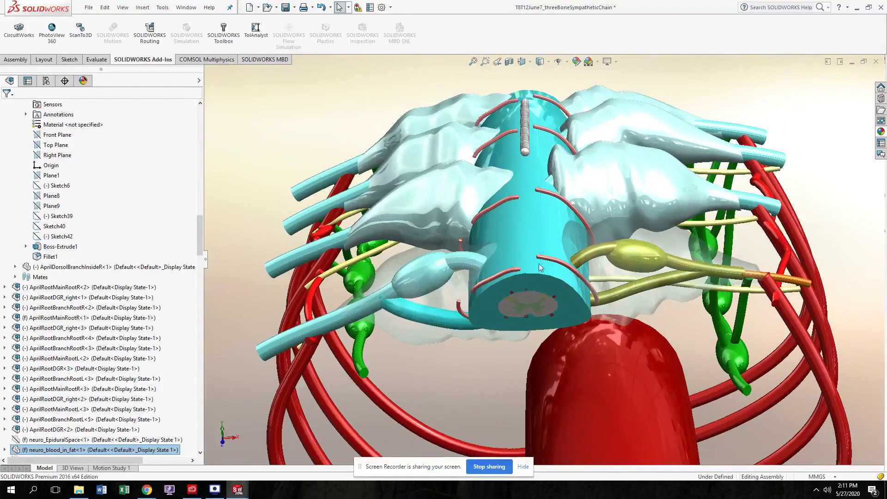
Hide the four bridging blood vessels neuro_0A_blood_bri_a<1> to neuro_0A_blood_bri_a<4> that arch across the back of the cord
click(547, 260)
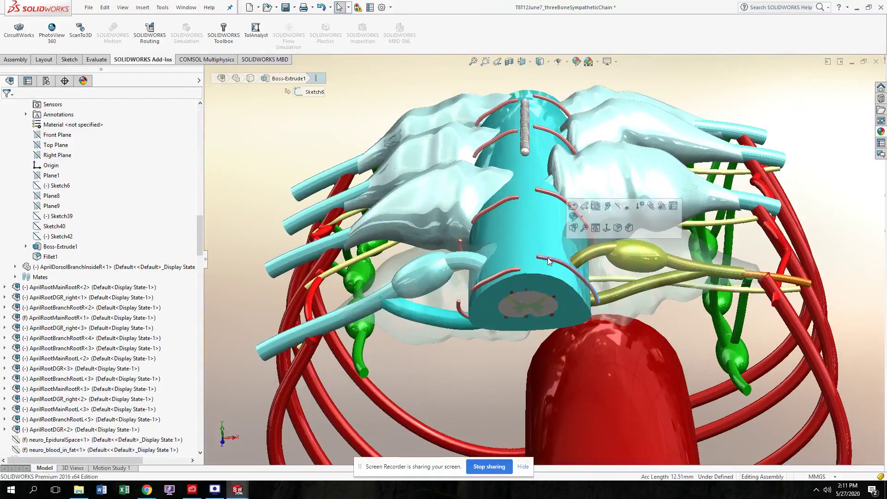
scroll(540, 260, down, 10)
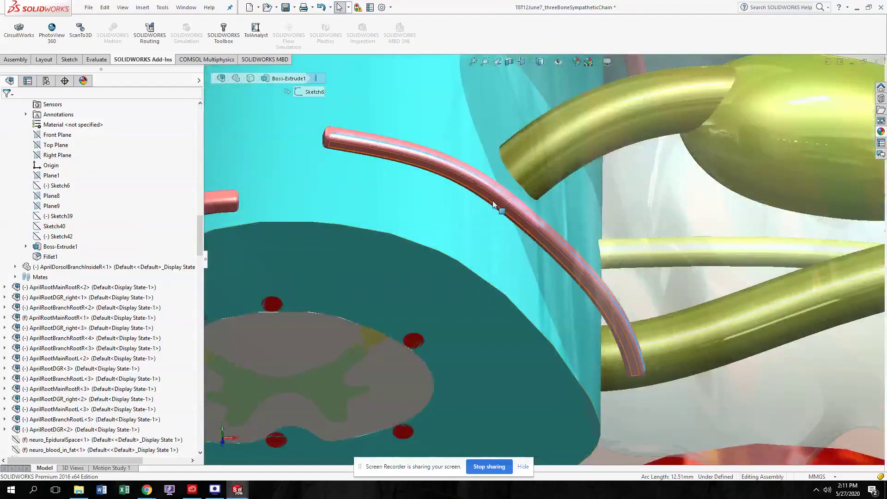
scroll(492, 200, up, 10)
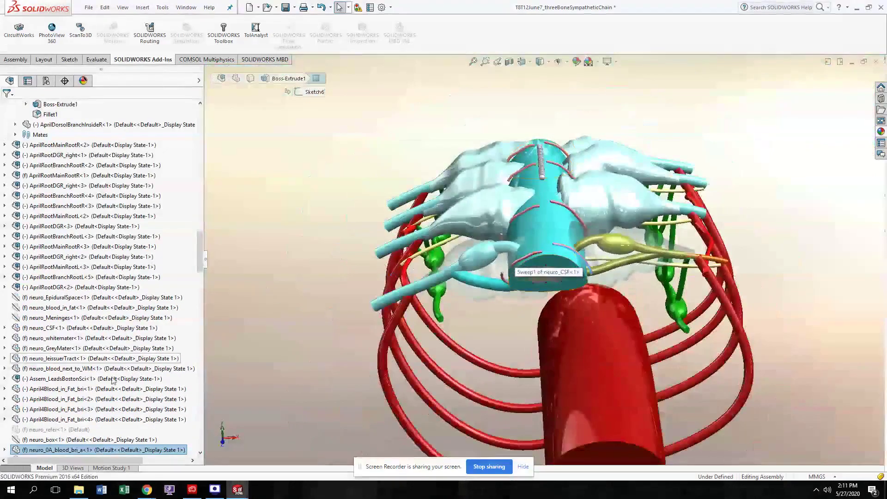
scroll(46, 439, down, 1)
scroll(46, 438, down, 1)
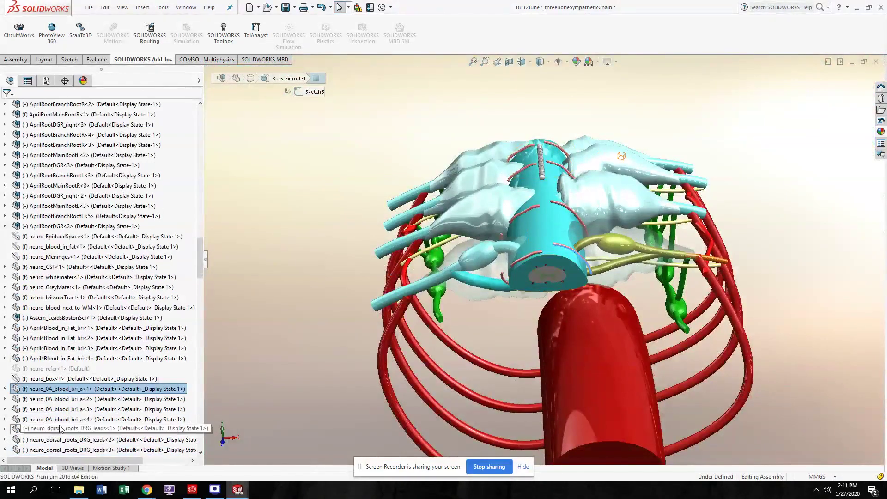
ctrl+click(62, 420)
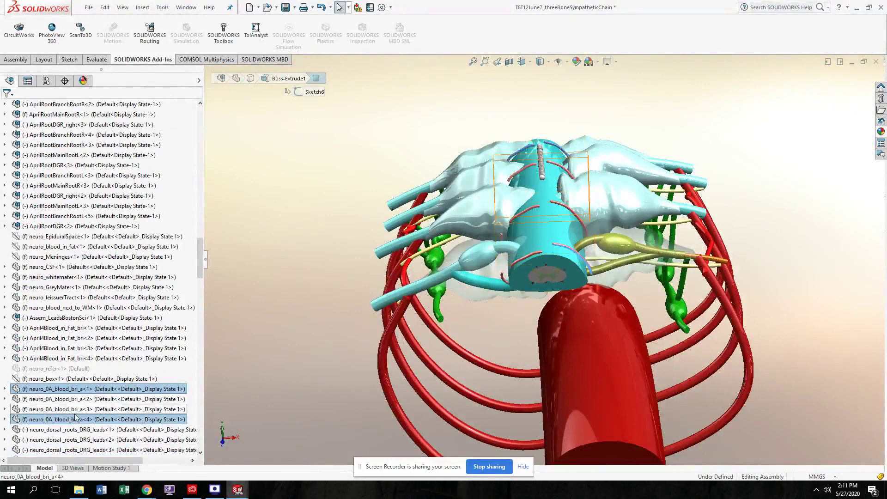
shift+click(75, 406)
shift+click(78, 395)
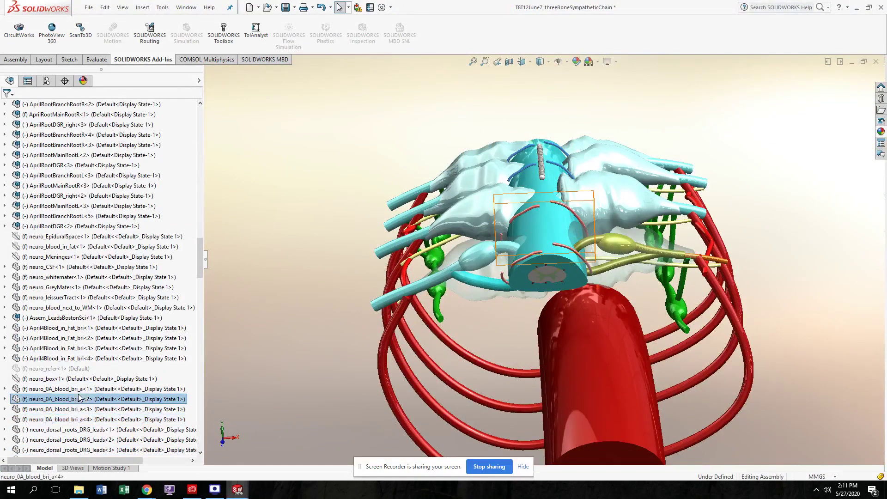
shift+click(81, 391)
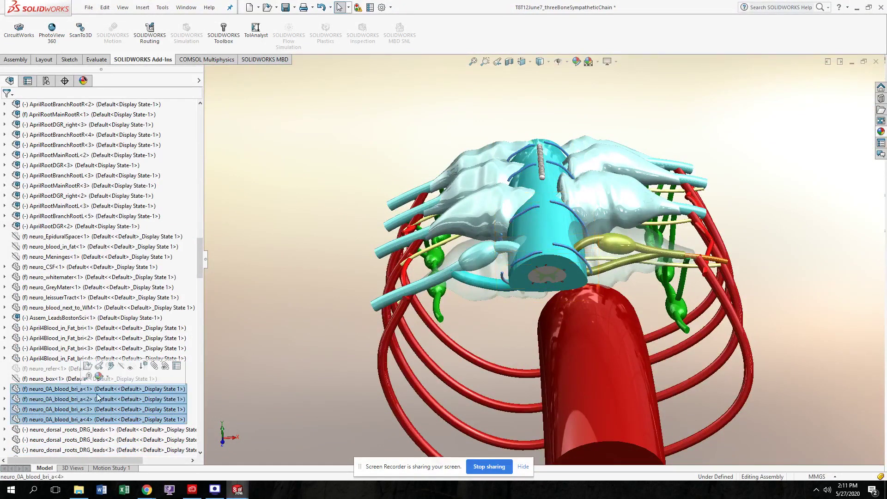
click(120, 370)
middle_drag(532, 292, 539, 282)
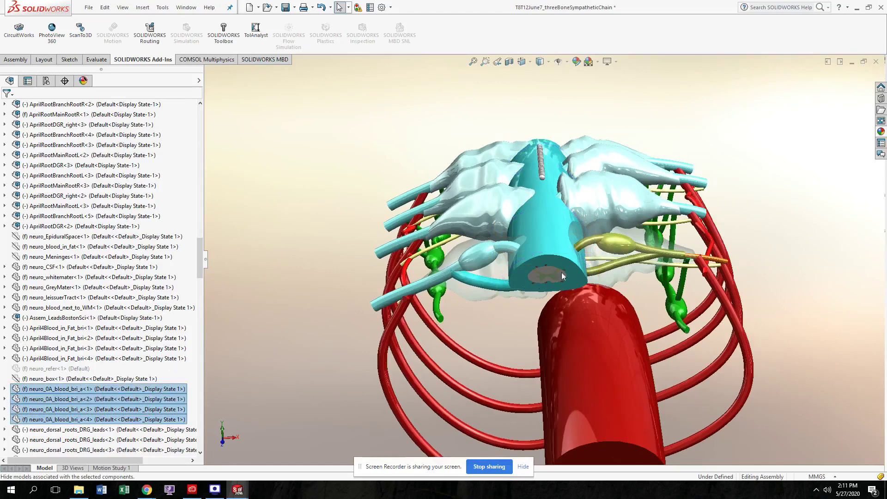
click(762, 224)
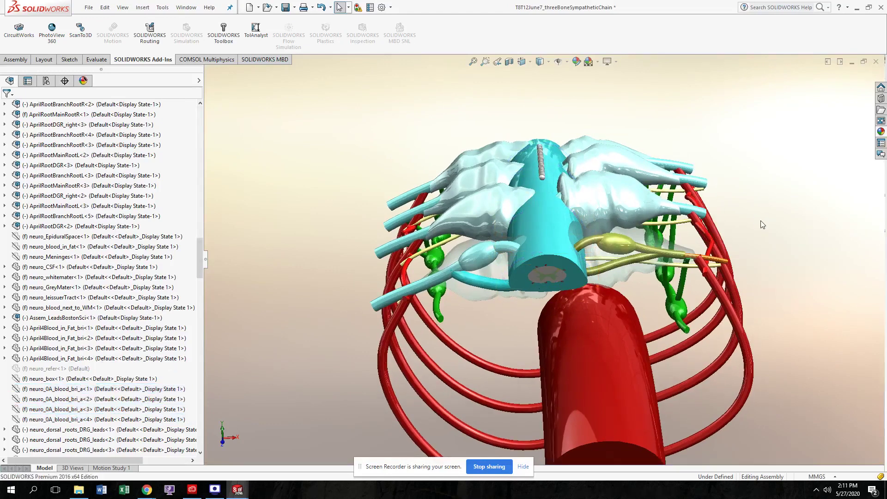
Highlight the cerebrospinal fluid body neuro_CSF<1> and the white matter outline inside it at the cord's cut end
scroll(633, 217, up, 4)
mouse_move(545, 198)
middle_down()
mouse_move(523, 282)
mouse_move(476, 300)
mouse_move(550, 194)
middle_up()
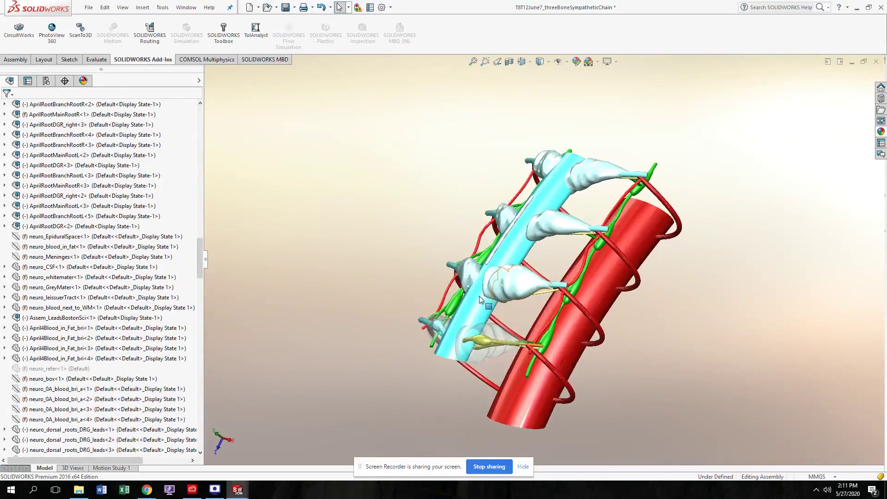
scroll(462, 324, down, 6)
middle_drag(482, 271, 530, 137)
scroll(474, 306, down, 5)
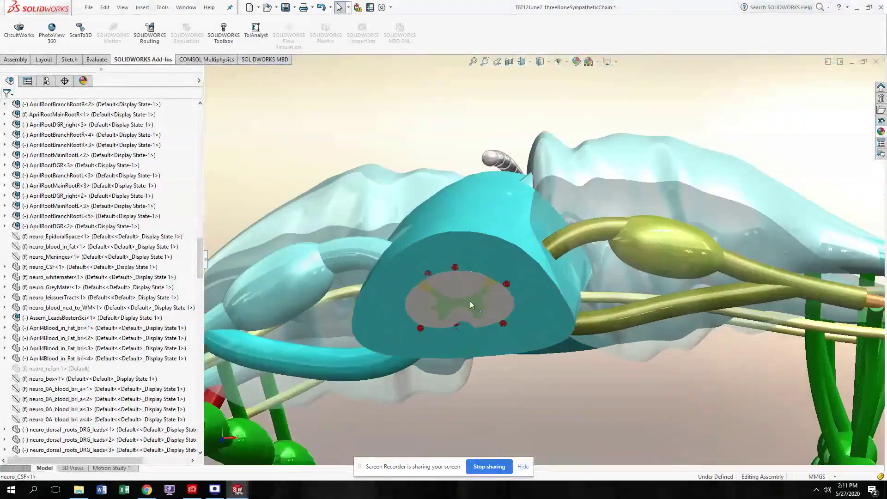
click(457, 245)
middle_drag(487, 280, 463, 240)
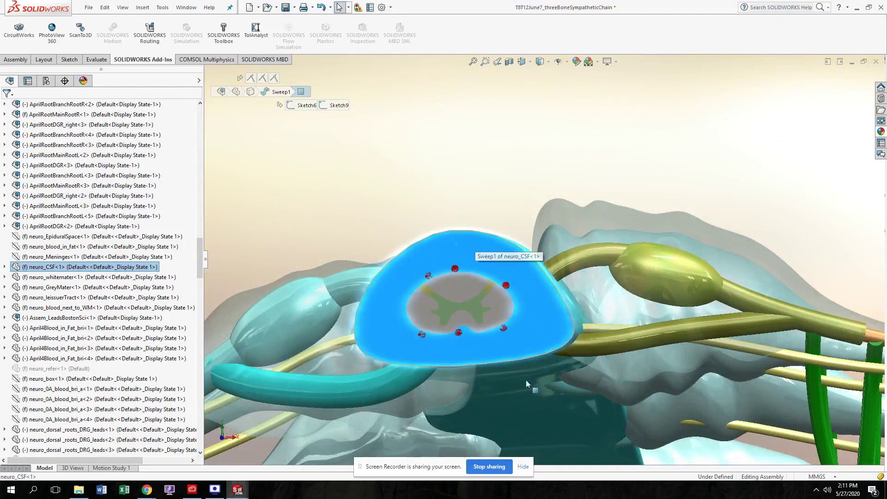
click(466, 199)
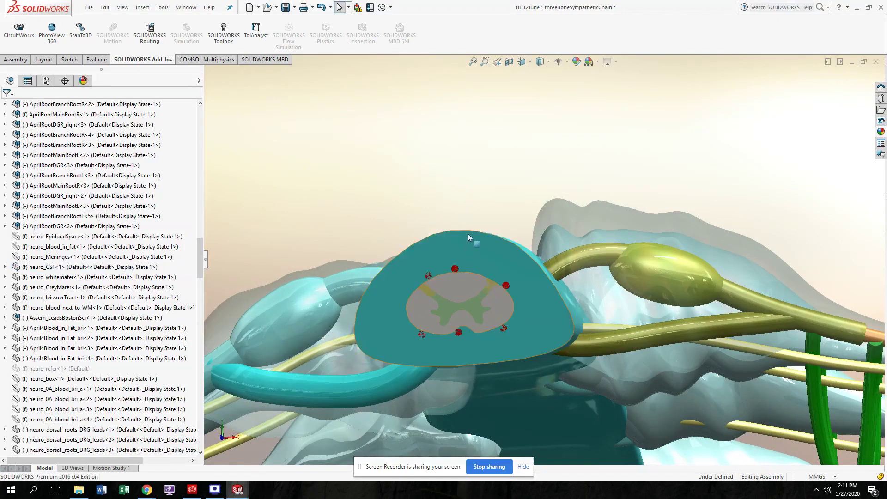
click(469, 232)
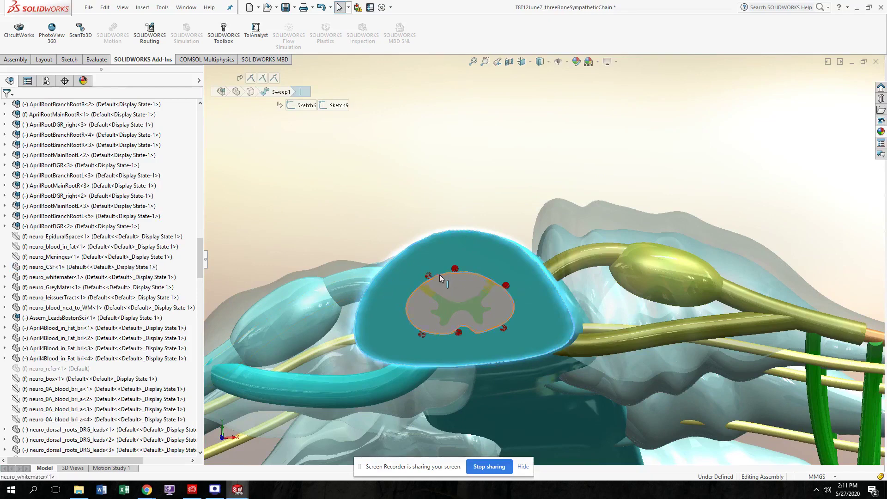
click(456, 273)
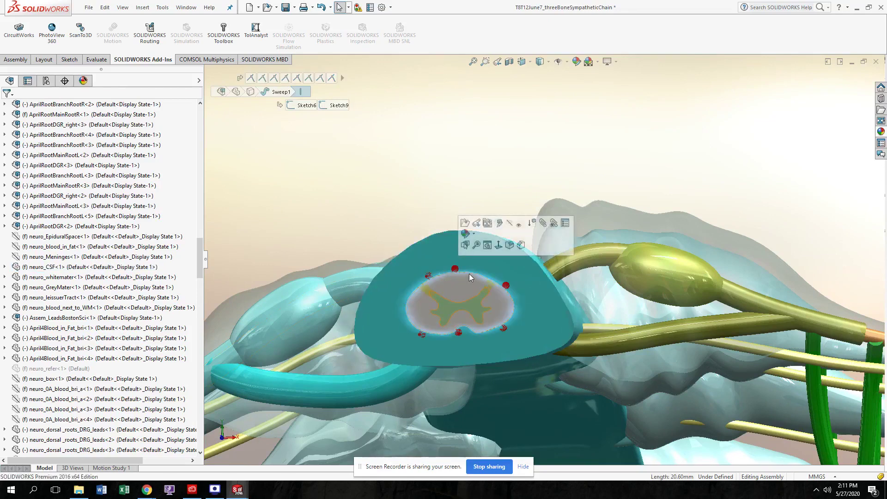
click(644, 183)
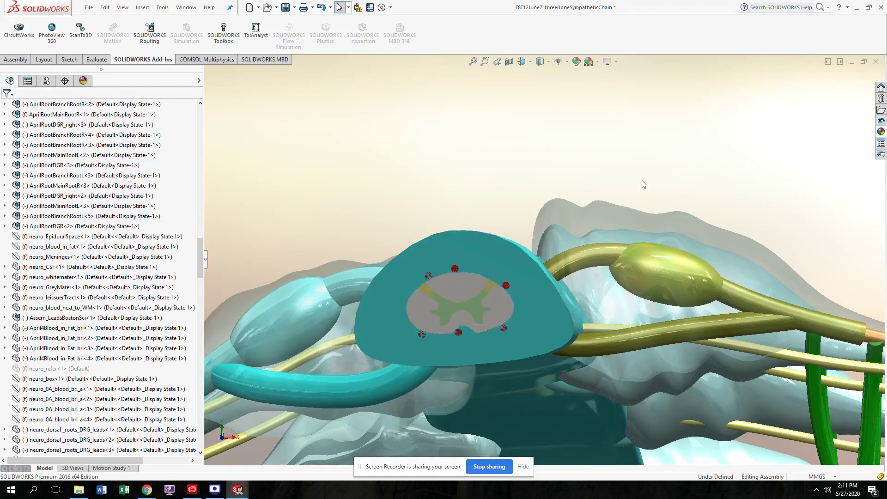
Hide the middle coatings AprilDorsalRootsMiddleR<1> and AprilDorsolBranchMiddleR<1>, plus the yellow CSF coating of the ganglion between them
click(570, 268)
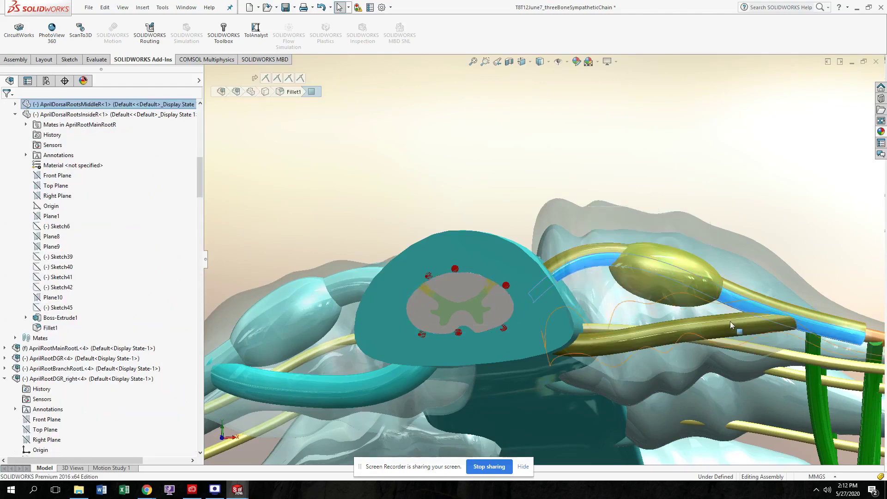
click(596, 262)
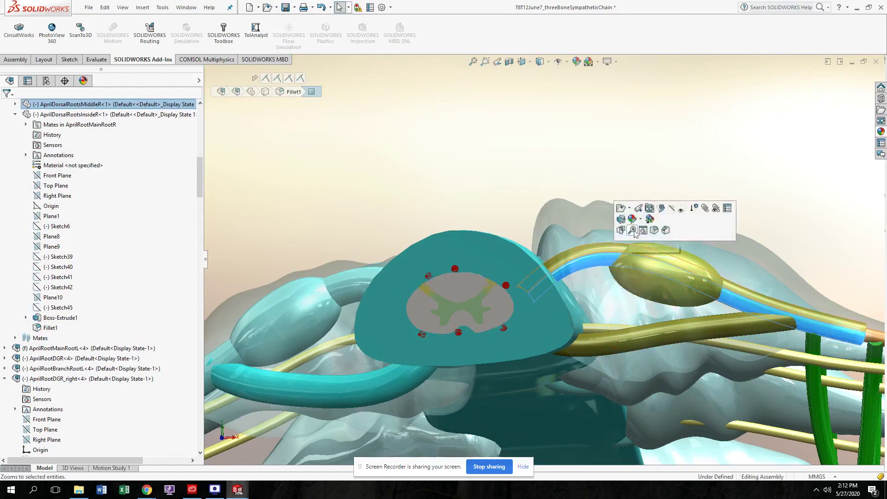
click(681, 209)
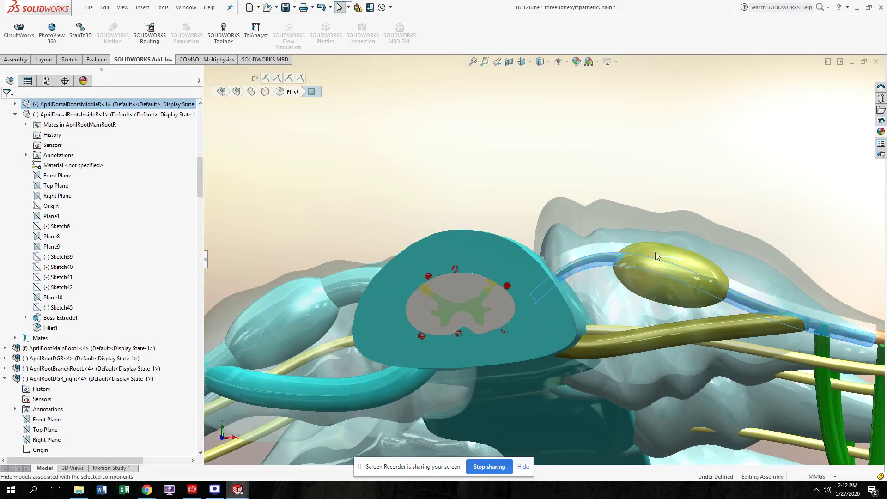
click(631, 348)
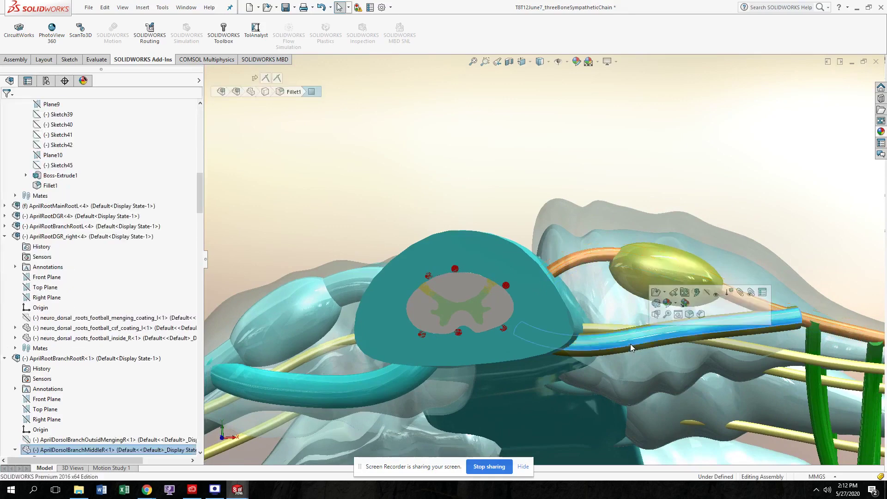
click(706, 298)
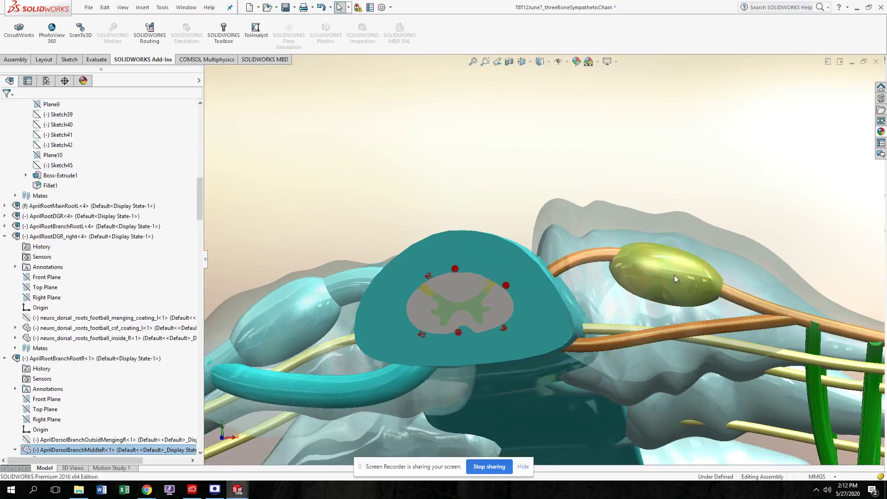
click(675, 275)
click(751, 224)
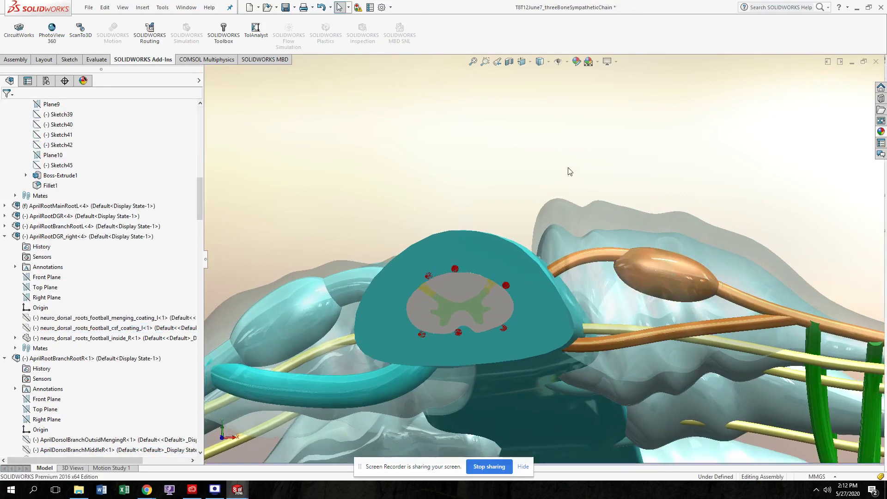
Highlight the inner nerve root AprilDorsalRootsInsideR<1>, the inner branch AprilDorsolBranchInsideR<1> and the adjoining cerebrospinal fluid body
click(605, 259)
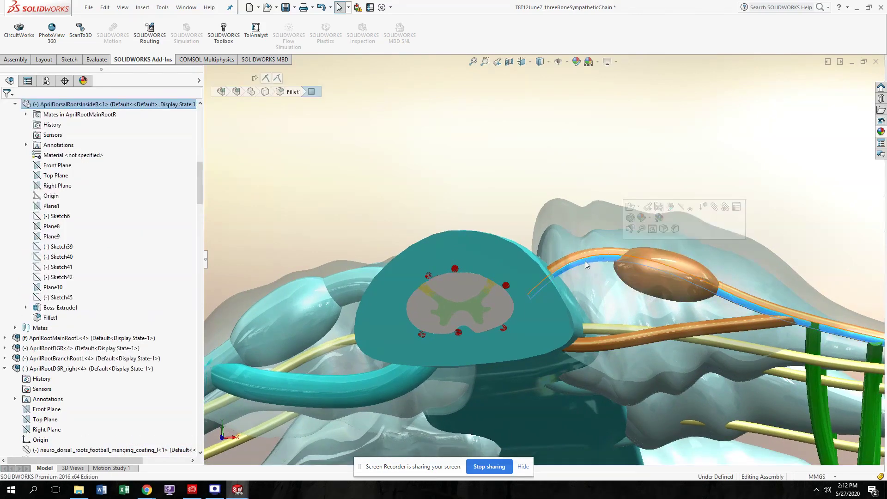
click(657, 338)
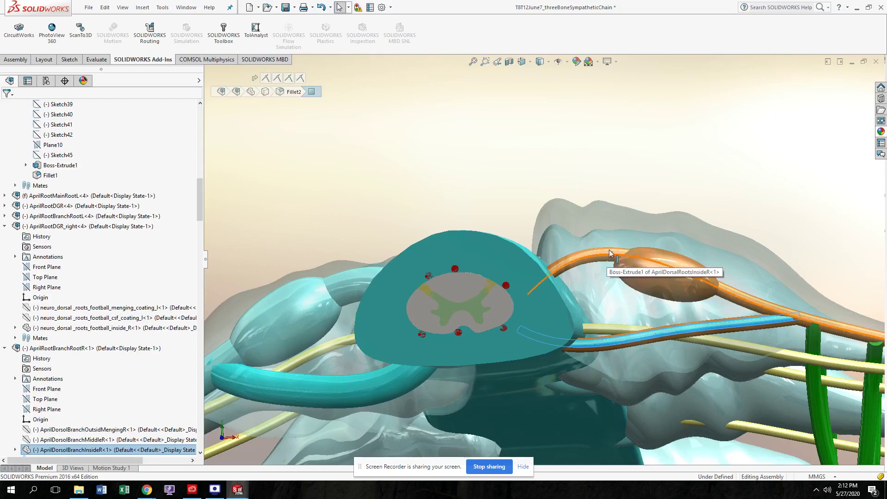
click(485, 250)
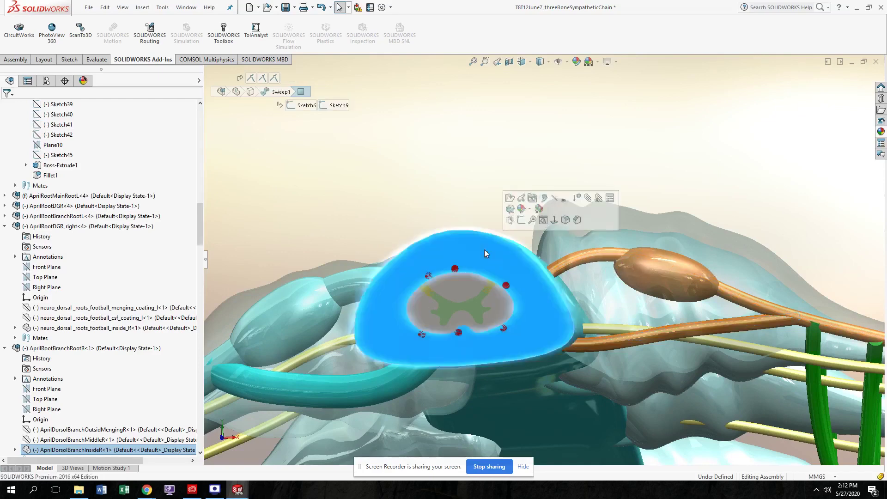
Hide the cerebrospinal fluid body neuro_CSF<1> around the spinal cord
scroll(518, 260, up, 5)
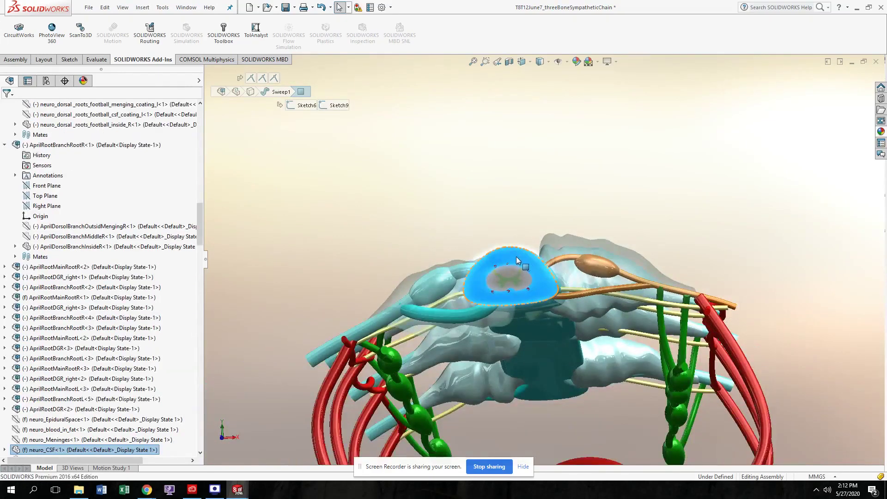
scroll(518, 260, down, 5)
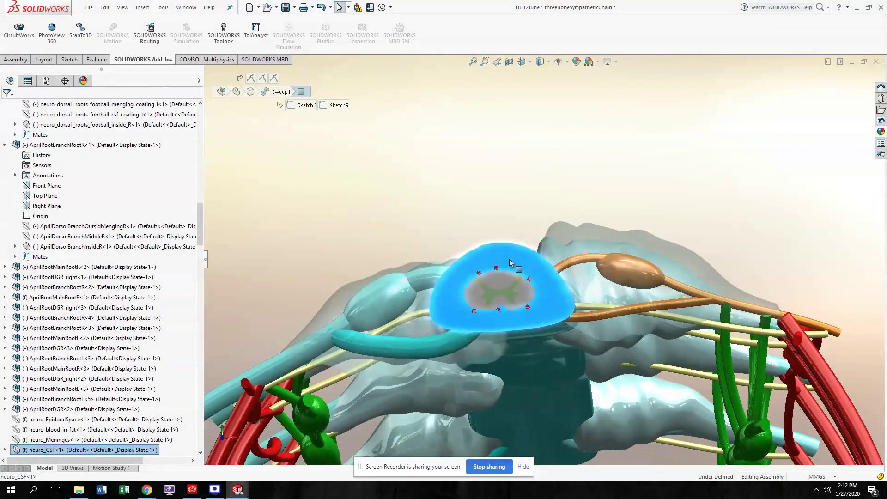
right_click(515, 254)
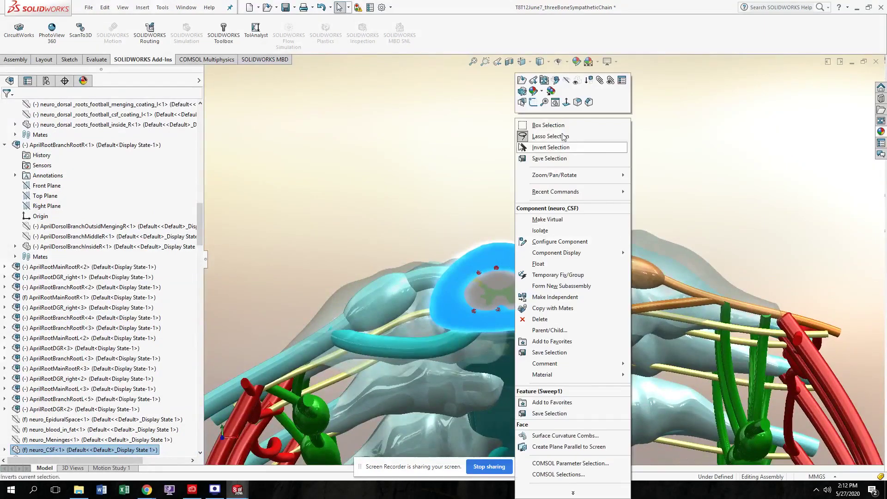
click(566, 82)
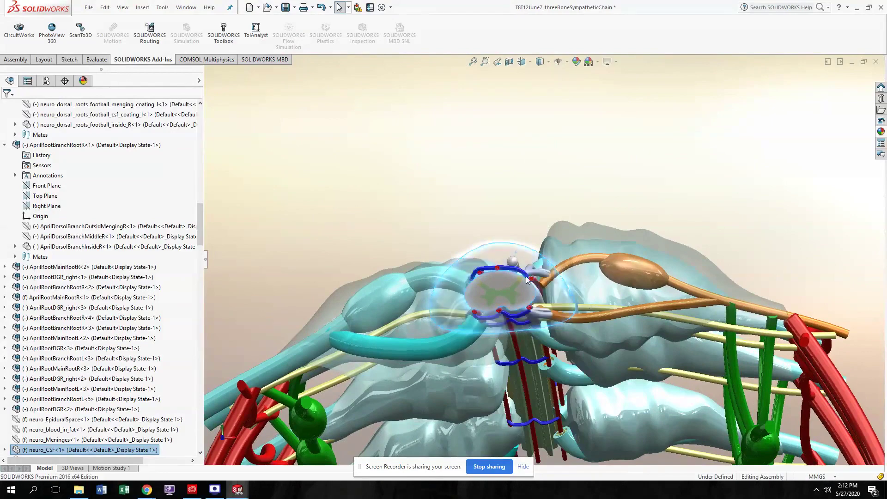
Examine the uncovered white matter with its vessels and rootlets from several angles, and highlight the orange nerve root AprilDorsalRootsInsideR<1>
click(490, 275)
middle_drag(490, 274, 584, 124)
scroll(584, 126, down, 3)
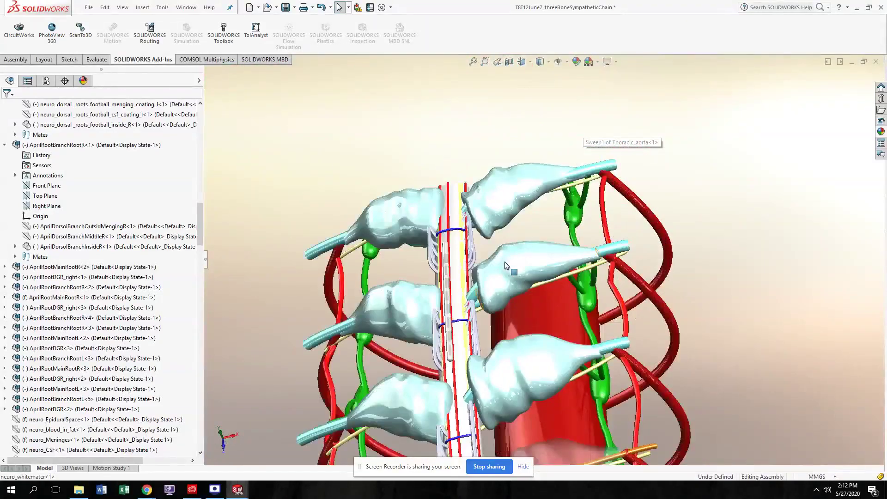
scroll(504, 262, up, 2)
middle_drag(504, 261, 400, 361)
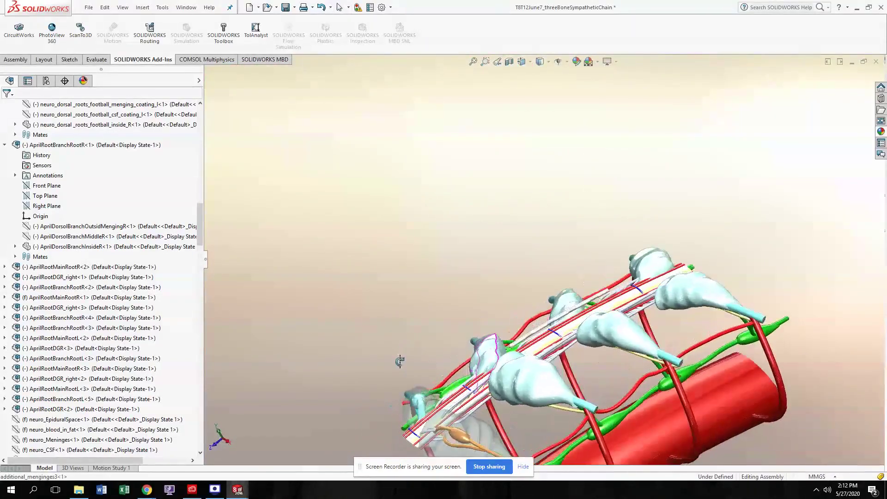
scroll(465, 402, down, 6)
scroll(515, 207, down, 1)
mouse_move(526, 212)
middle_down()
mouse_move(531, 167)
mouse_move(538, 203)
middle_up()
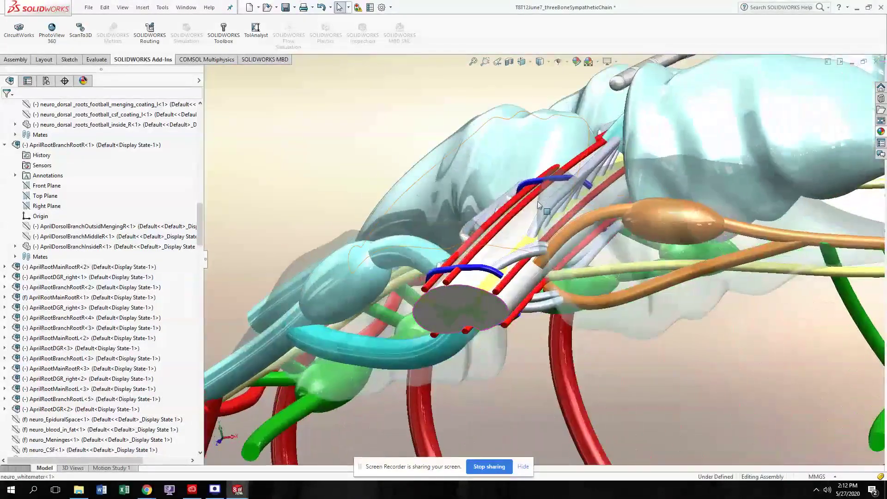
click(508, 228)
middle_drag(508, 229, 538, 259)
click(559, 252)
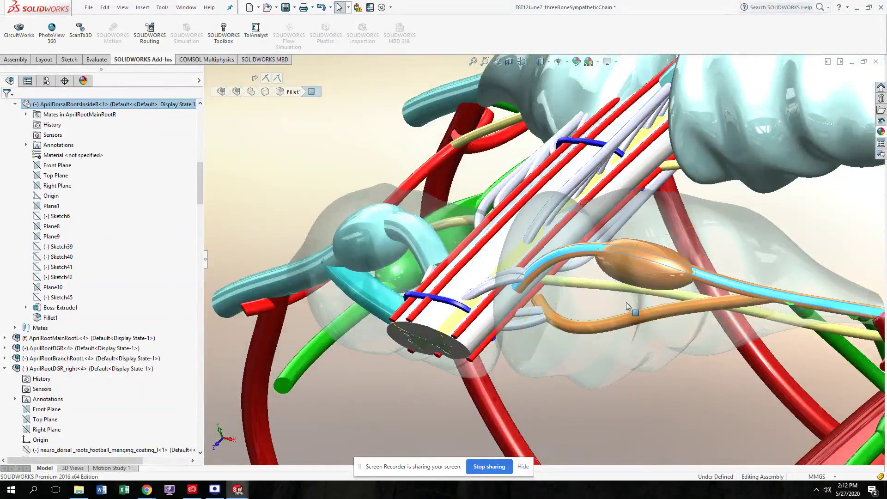
Make the meninges bodies additional_mengingesRL1<1> and additional_menginges3<1> transparent to expose the nerve roots inside
scroll(597, 309, up, 5)
middle_drag(585, 233, 672, 200)
click(672, 200)
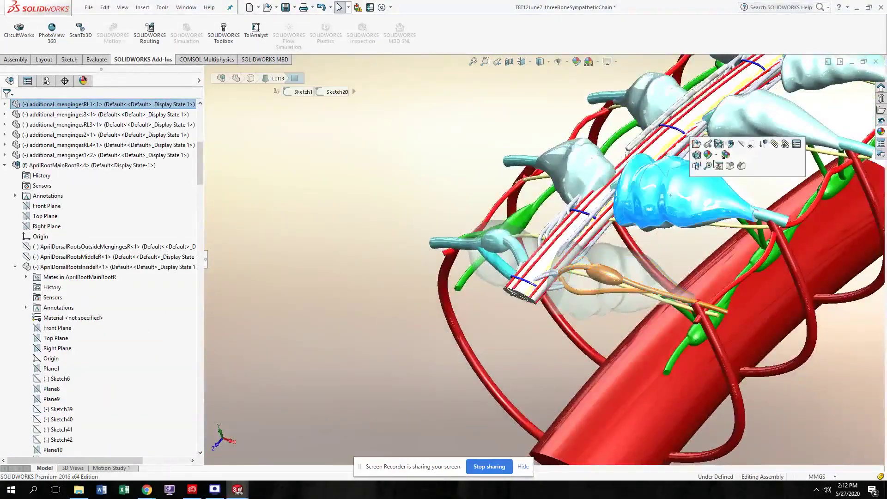
click(752, 146)
middle_drag(618, 179, 596, 174)
click(586, 172)
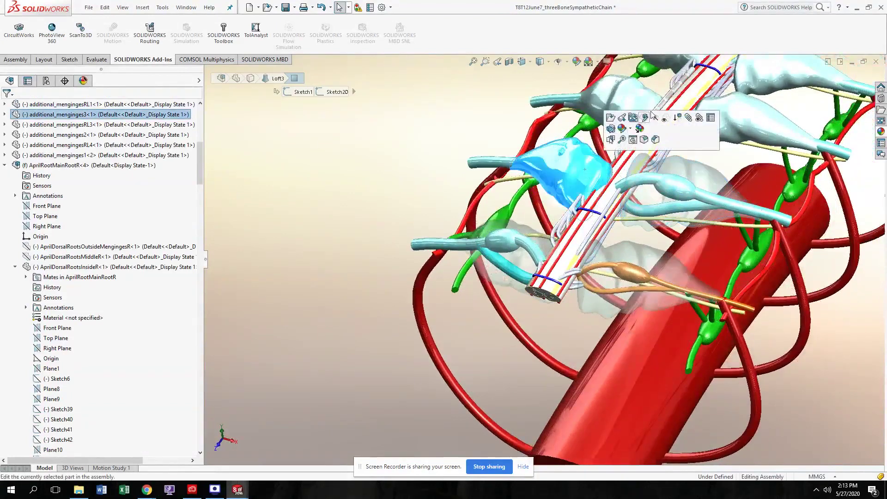
click(718, 118)
Make the meninges bodies additional_mengingesRL3<1> and additional_mengingesRL4<1> transparent
click(739, 116)
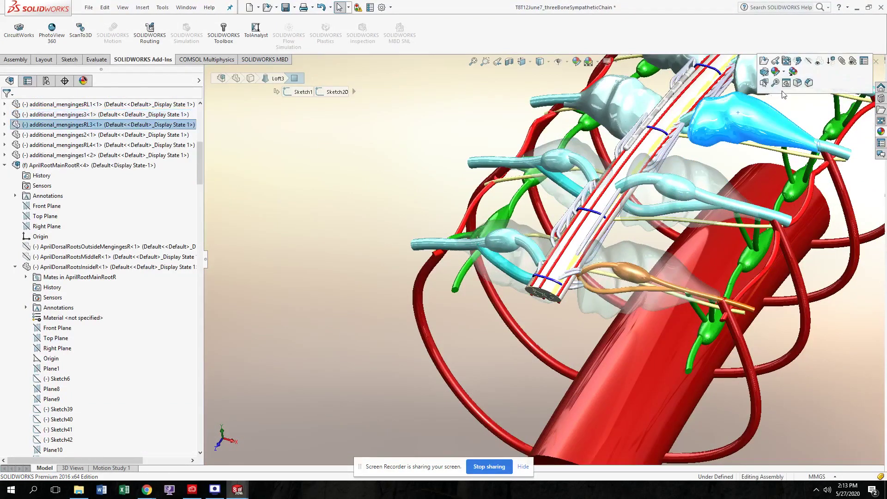
click(818, 62)
scroll(771, 142, up, 3)
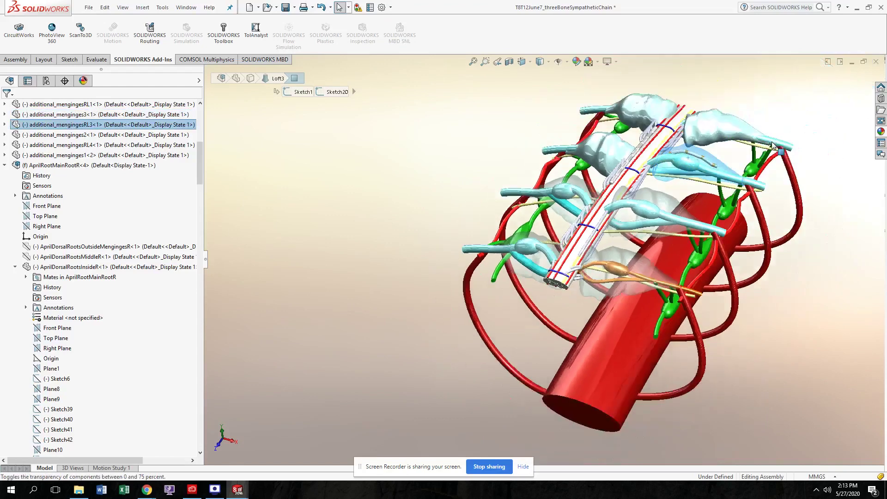
scroll(770, 142, down, 5)
click(640, 176)
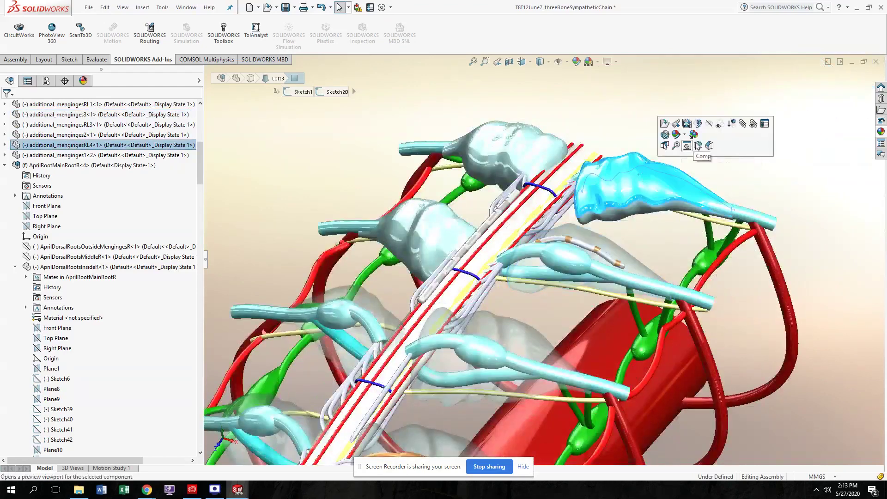
click(717, 127)
Make the remaining opaque meninges bodies additional_menginges1<2> and additional_menginges2<1> transparent
click(527, 165)
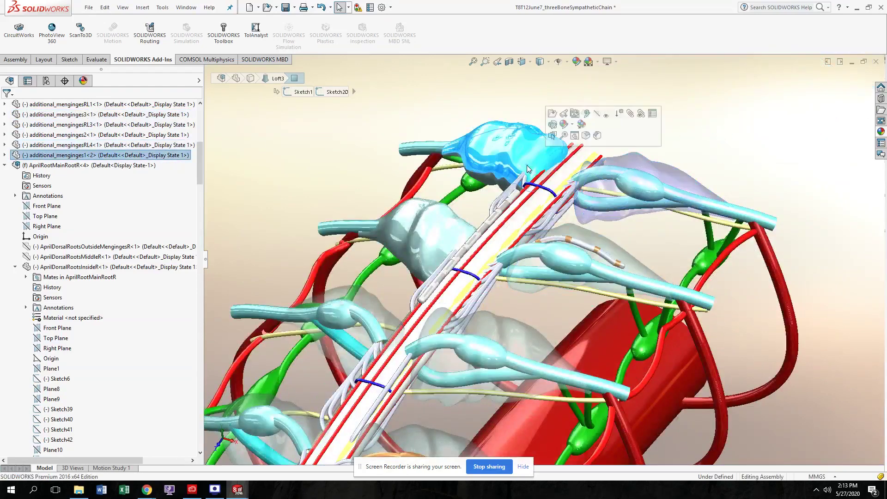
click(597, 113)
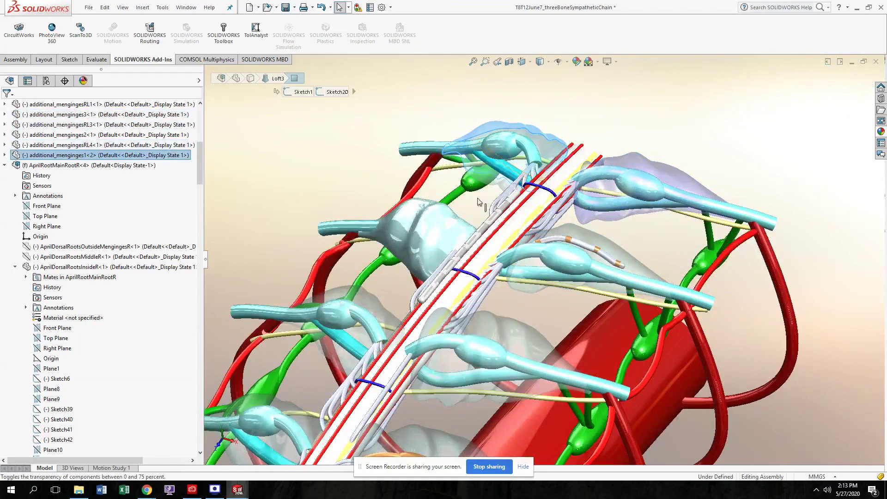
click(438, 228)
click(518, 174)
Examine the electrode leads beside the dorsal root ganglion and along the spinal cord, plus the nerve roots on both sides
middle_drag(522, 275, 460, 272)
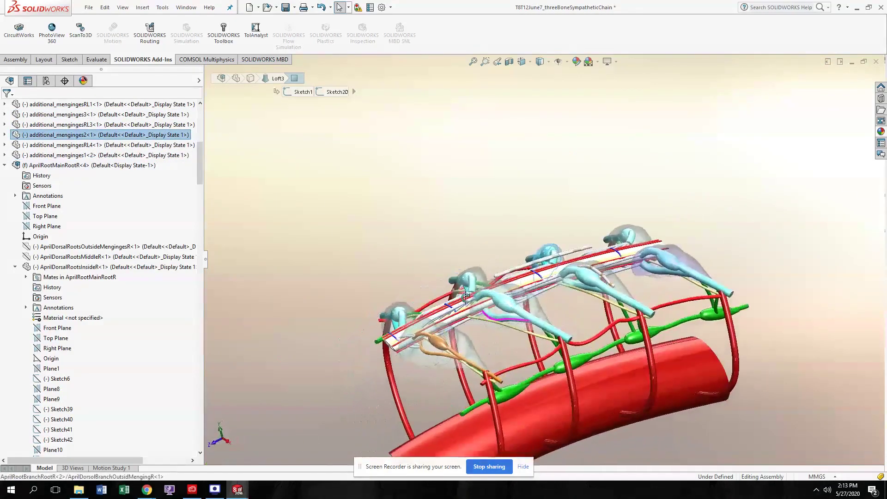
click(528, 196)
scroll(488, 322, down, 10)
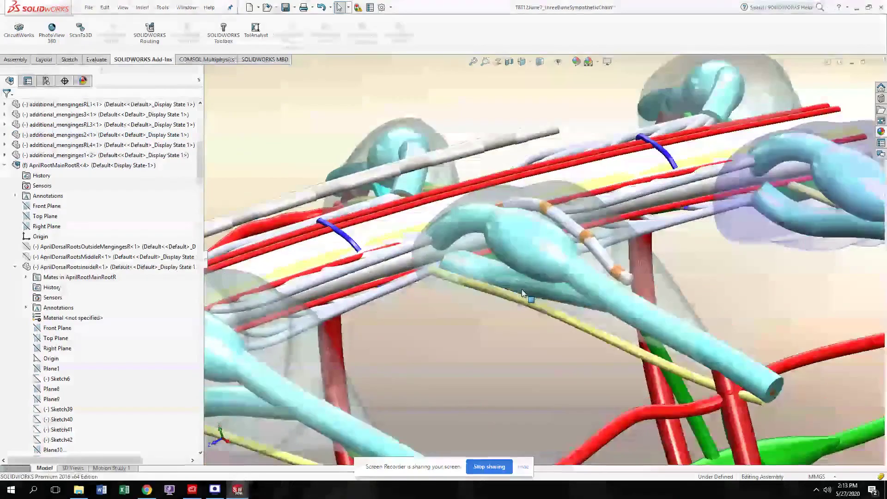
middle_drag(517, 252, 566, 213)
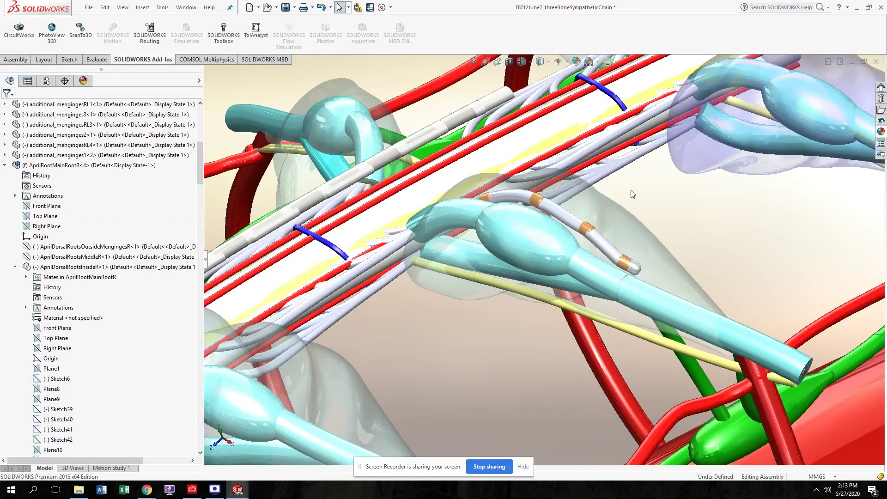
scroll(533, 236, up, 10)
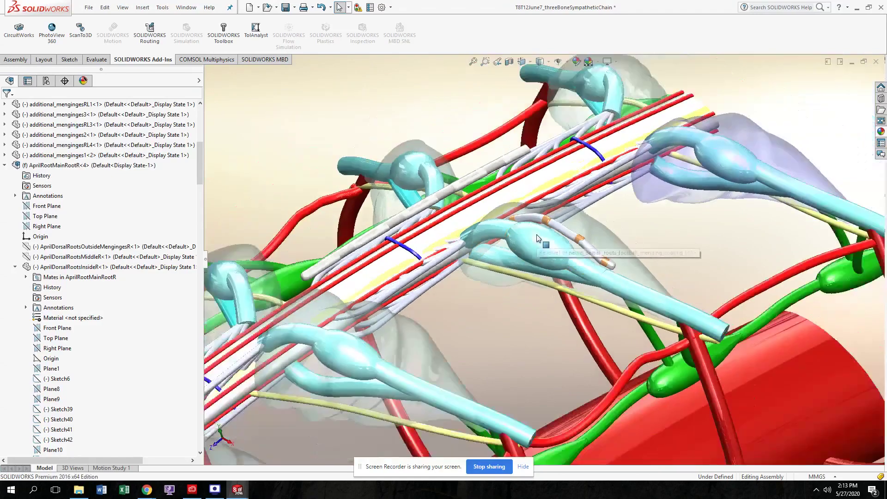
middle_drag(477, 279, 455, 354)
scroll(455, 353, down, 3)
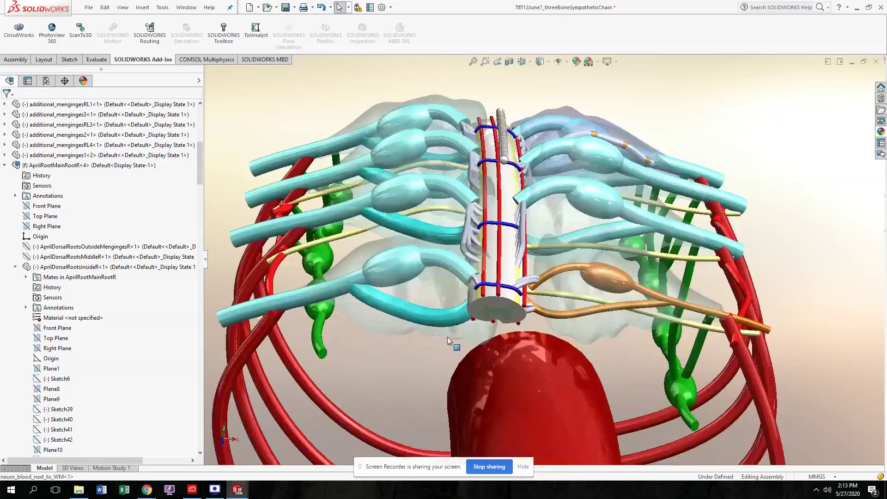
mouse_move(506, 305)
middle_down()
mouse_move(481, 248)
mouse_move(527, 270)
mouse_move(516, 311)
middle_up()
scroll(517, 313, down, 3)
Highlight the rootlet smallRoot6<1>, the vessels neuro_blood_next_to_WM<1> and the inner root AprilDorsalRootsInsideR<1>, and clear the selection
click(512, 273)
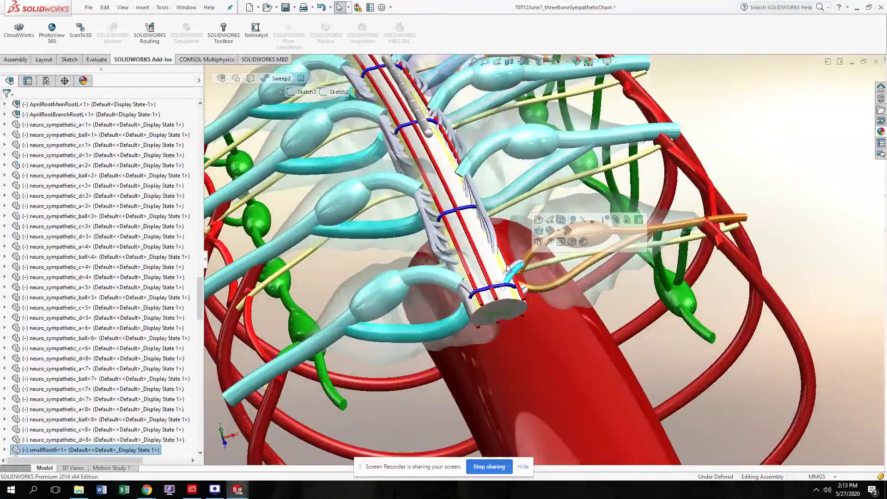
click(513, 266)
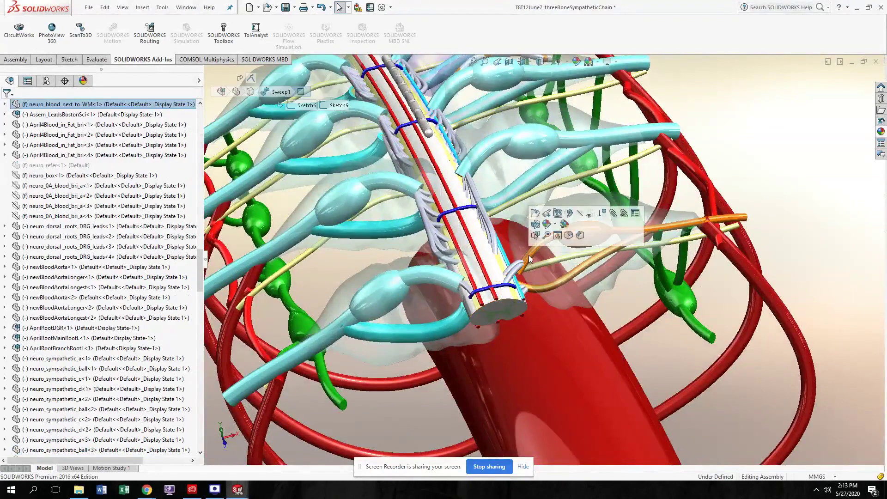
click(530, 258)
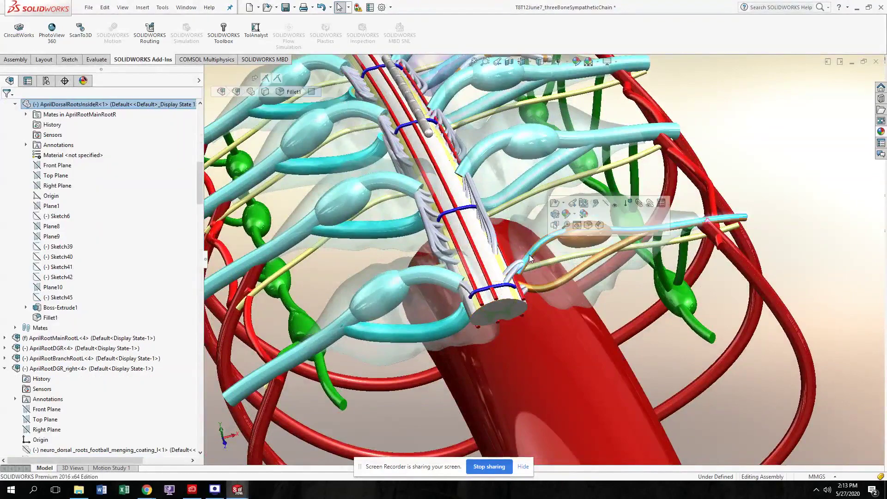
click(511, 283)
click(656, 340)
Inspect the cut face of the spinal cord, highlight the white matter neuro_whitemater<1> around the grey matter, and clear the selection
middle_drag(514, 289, 527, 215)
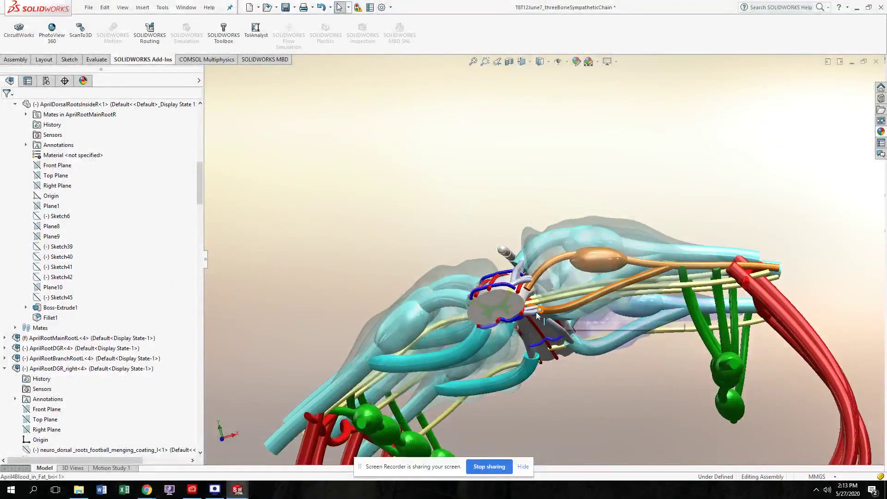
mouse_move(496, 304)
middle_down()
mouse_move(505, 310)
mouse_move(506, 299)
middle_up()
click(496, 297)
scroll(489, 300, down, 3)
scroll(439, 273, down, 4)
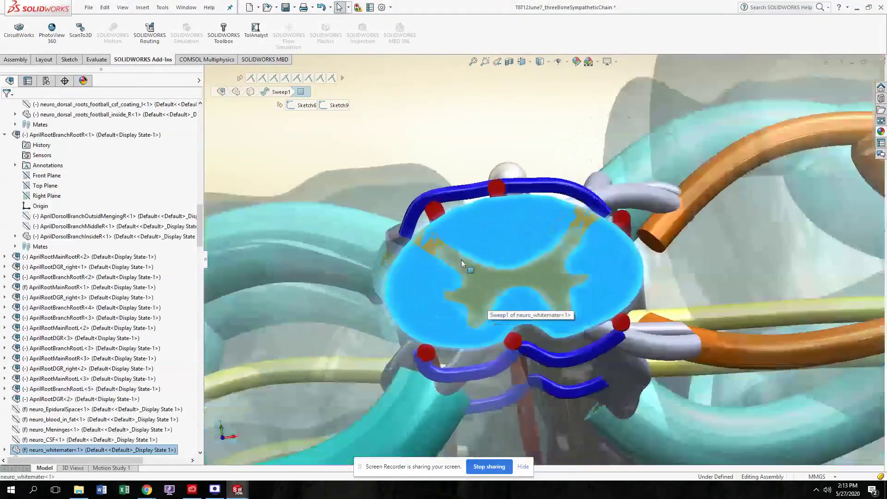
click(484, 241)
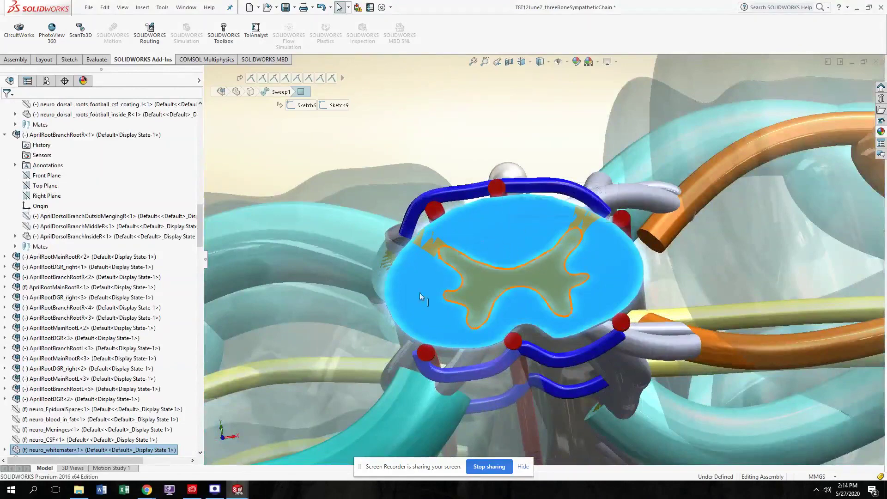
key(Escape)
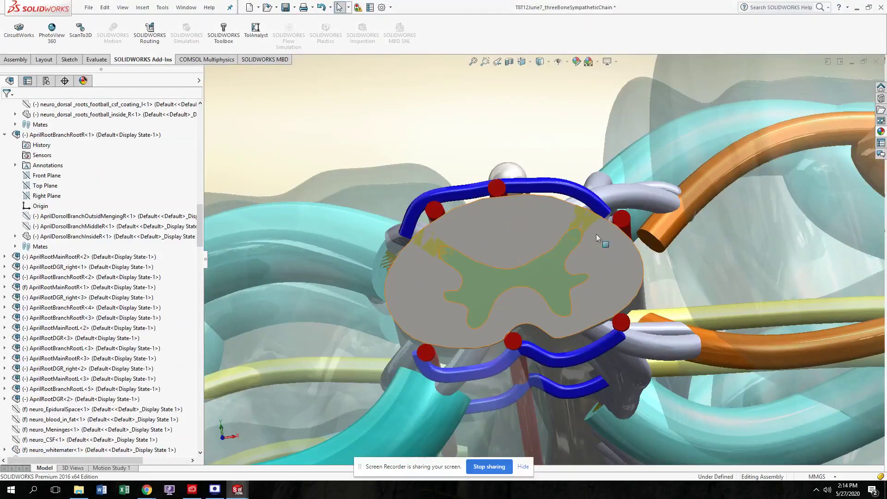
Highlight the rootlet smallRoot6<1> near the cut end of the cord and view it from the dorsal side
scroll(539, 248, up, 5)
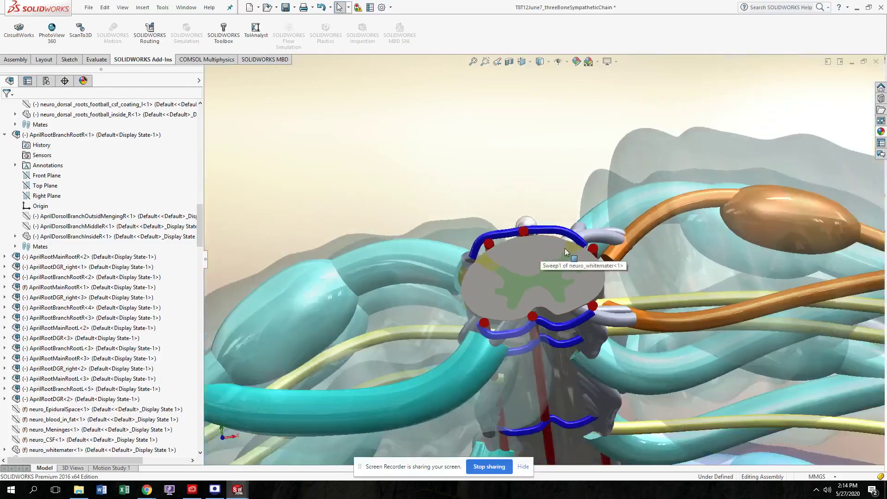
mouse_move(566, 252)
middle_down()
mouse_move(597, 210)
mouse_move(593, 248)
mouse_move(587, 236)
mouse_move(570, 246)
mouse_move(589, 259)
mouse_move(578, 253)
middle_up()
click(597, 210)
scroll(597, 210, up, 3)
scroll(593, 248, down, 3)
scroll(587, 235, up, 2)
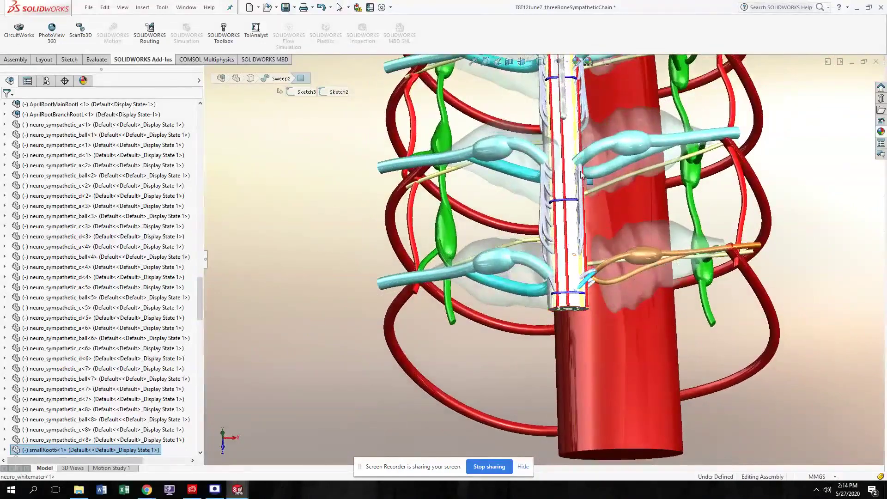
Inspect the rootlets entering the cord at an upper level and highlight the root's outer coating AprilDorsalRootsOutsideMengingesR<1>
scroll(581, 173, up, 4)
scroll(550, 259, down, 6)
scroll(544, 277, down, 1)
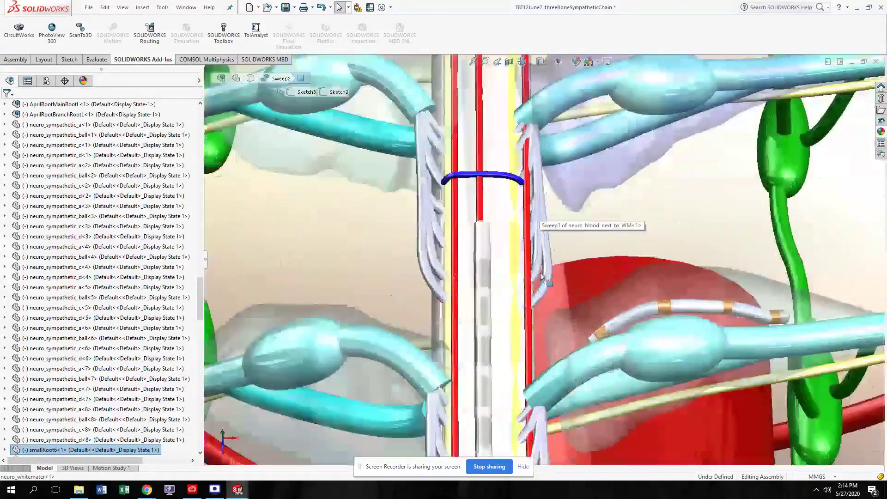
middle_drag(441, 215, 457, 192)
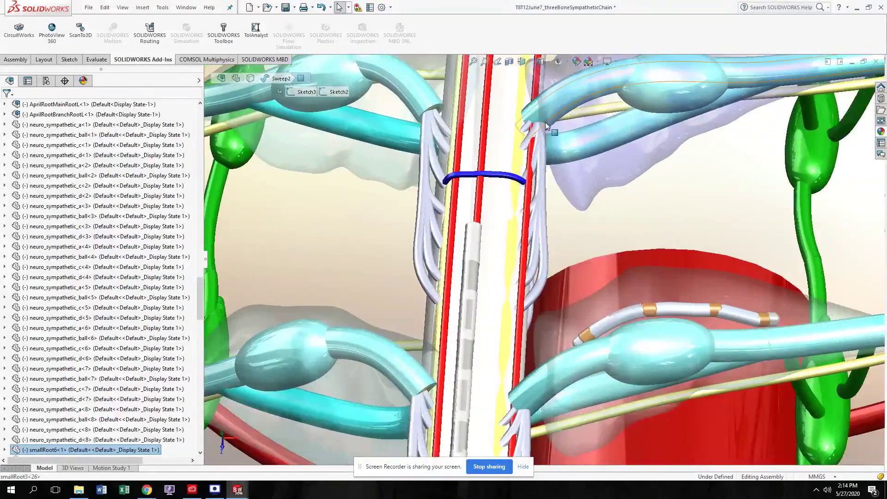
click(553, 104)
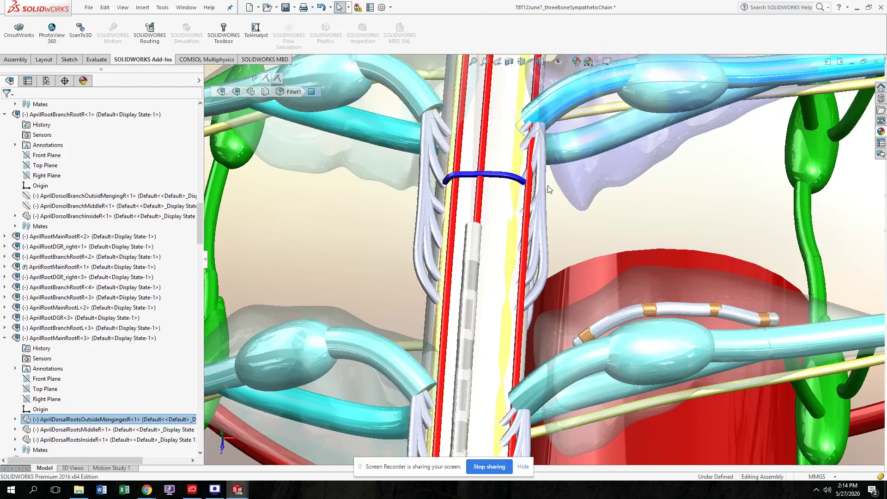
Highlight the white matter neuro_whitemater<1> and the adjoining tract neuro_leissuerTract<1> along the cord
scroll(518, 265, up, 2)
middle_drag(517, 262, 546, 254)
click(509, 272)
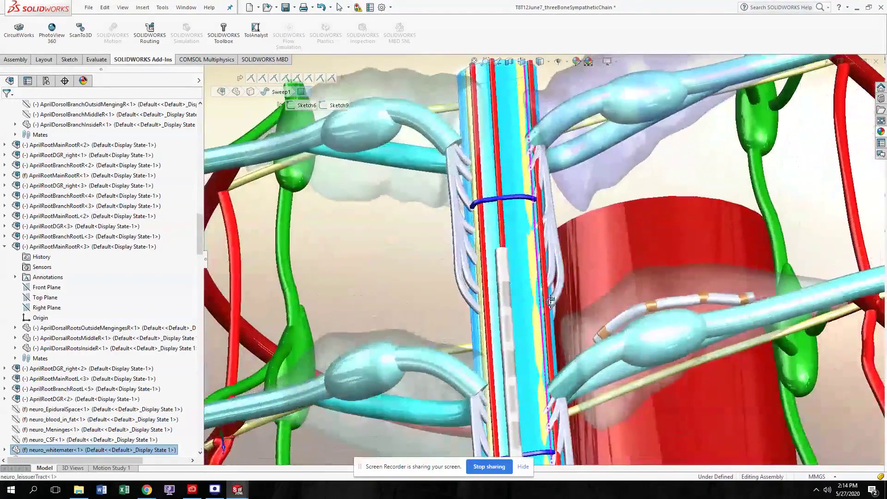
click(534, 243)
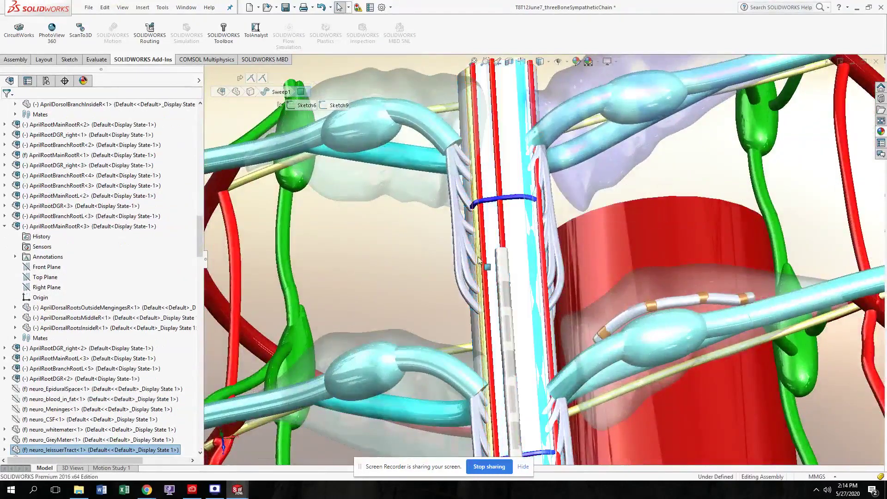
Examine the rootlets joining the orange nerve root at the cord's cut end and highlight smallRoot<4>
middle_drag(480, 259, 554, 295)
mouse_move(565, 346)
middle_down()
mouse_move(559, 298)
mouse_move(564, 374)
mouse_move(571, 346)
middle_up()
scroll(572, 350, down, 3)
middle_drag(513, 303, 486, 229)
scroll(517, 282, down, 3)
scroll(522, 281, down, 2)
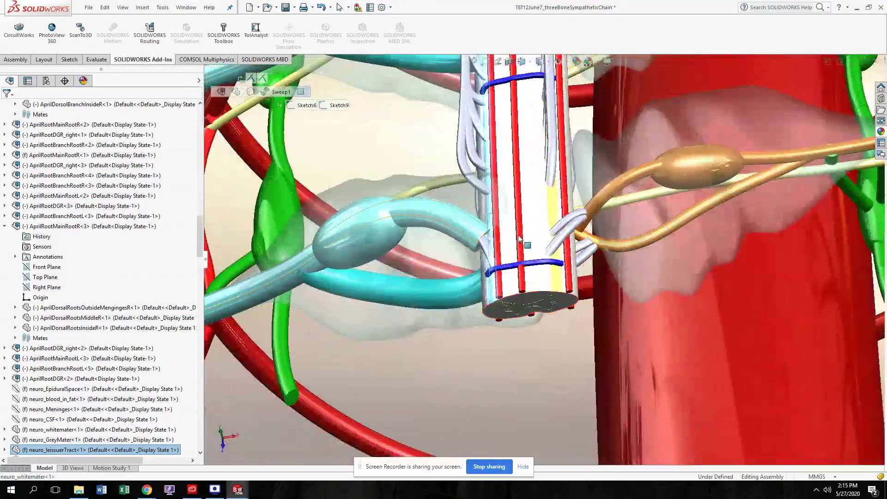
click(575, 226)
click(570, 222)
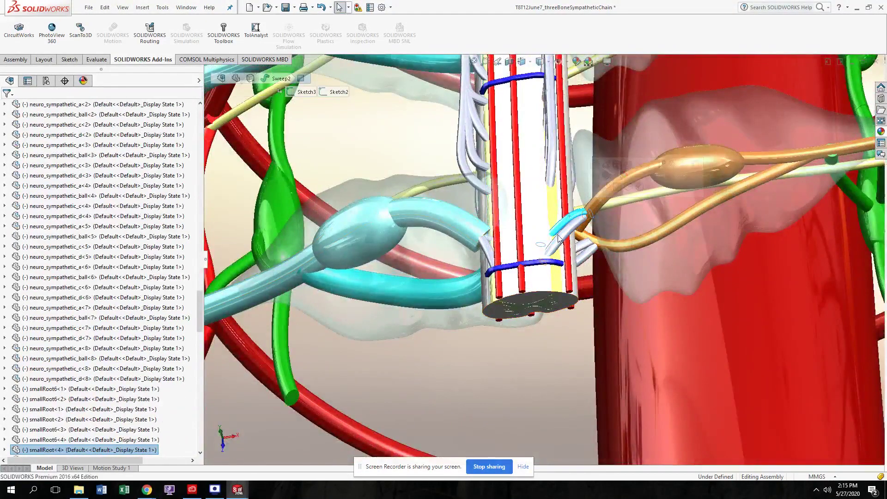
Inspect the cord's cross-section up close, highlighting the tract neuro_leissuerTract<1> and the white matter neuro_whitemater<1>
middle_drag(559, 240, 587, 197)
click(585, 279)
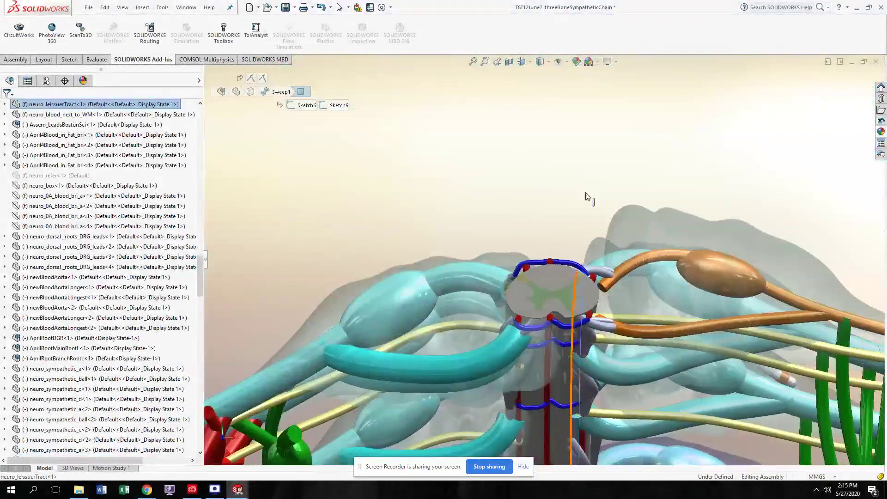
scroll(538, 300, down, 6)
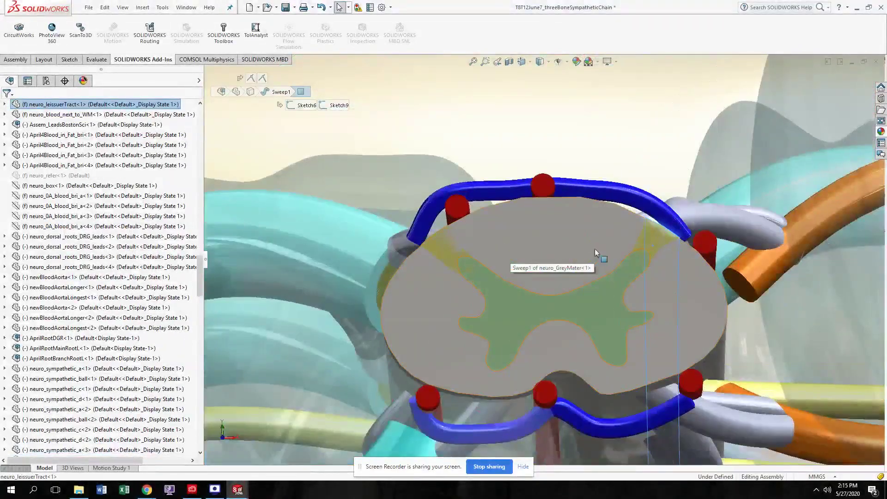
scroll(653, 238, down, 3)
click(586, 258)
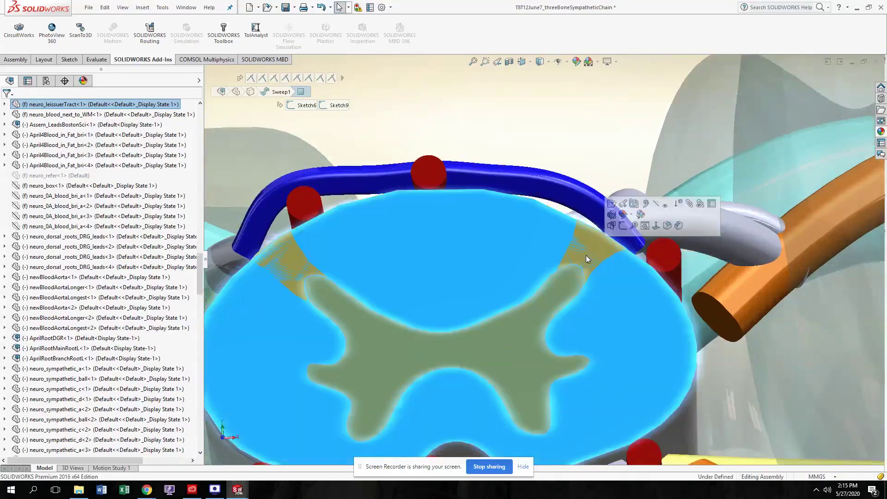
Examine where the tract, white matter, rootlets and vessels meet at the cord's cut face from several angles
scroll(509, 291, up, 2)
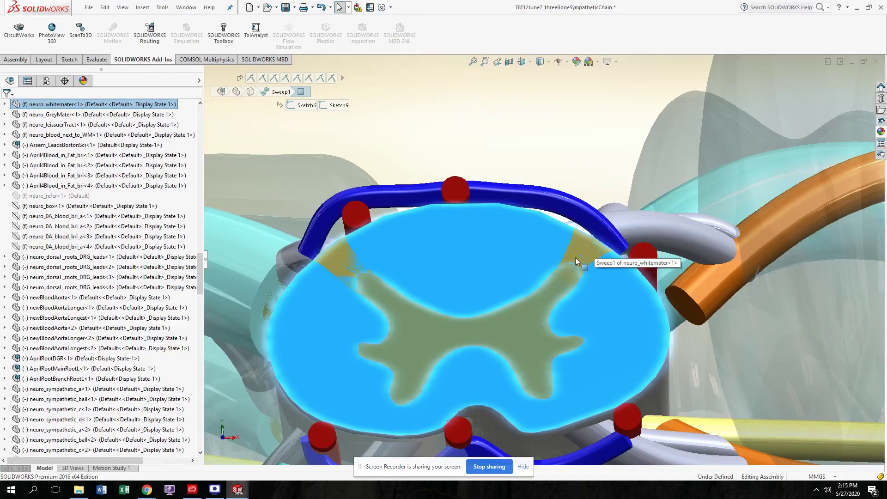
scroll(578, 258, up, 2)
scroll(581, 257, up, 2)
middle_drag(581, 257, 581, 270)
scroll(582, 270, down, 2)
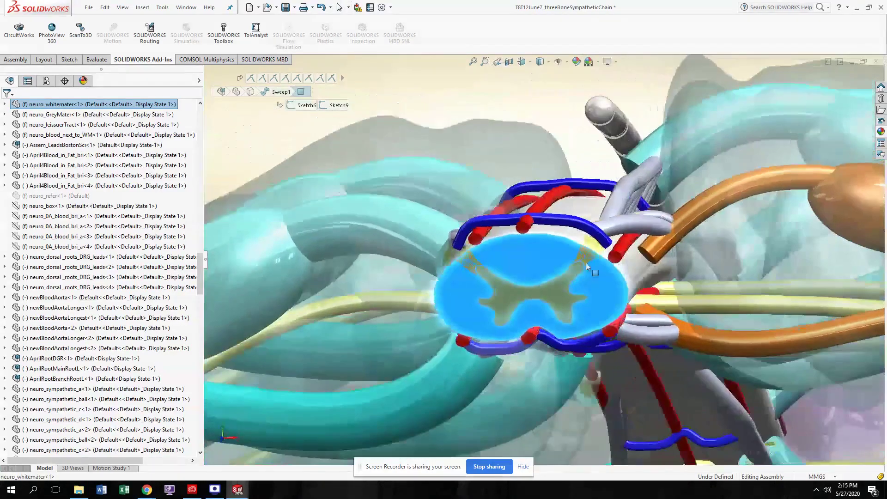
middle_drag(595, 238, 602, 229)
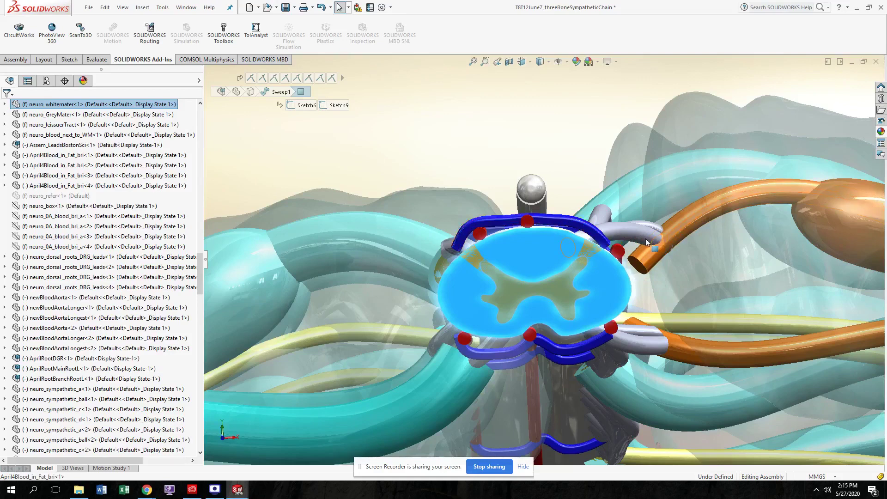
middle_drag(589, 293, 682, 364)
middle_drag(617, 325, 557, 314)
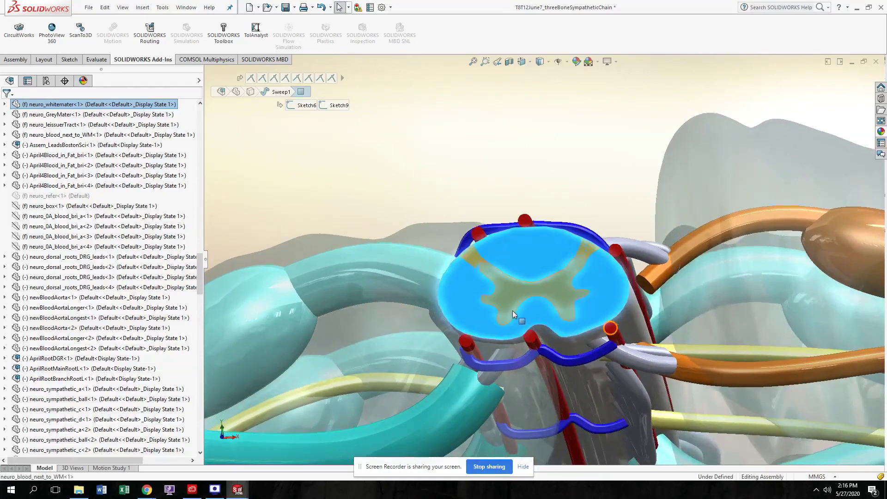
Highlight the rootlet smallRoot6<4> joining the orange root at the cord's cut end and examine the orange branch leading from it
middle_drag(634, 354, 647, 376)
click(634, 355)
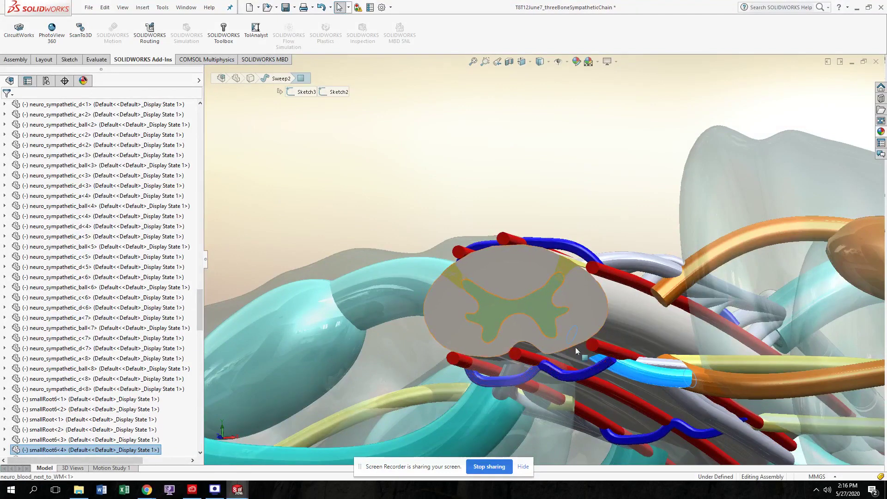
scroll(702, 379, up, 3)
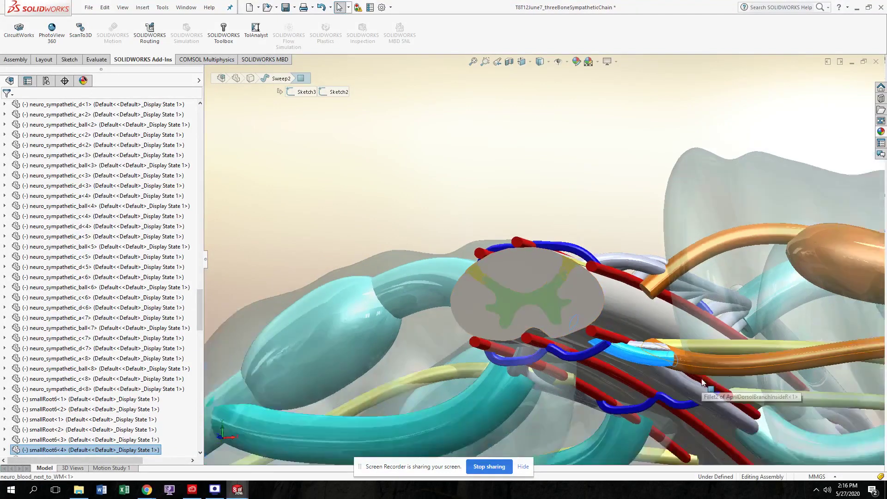
middle_drag(658, 319, 717, 328)
scroll(718, 327, down, 3)
scroll(634, 287, up, 4)
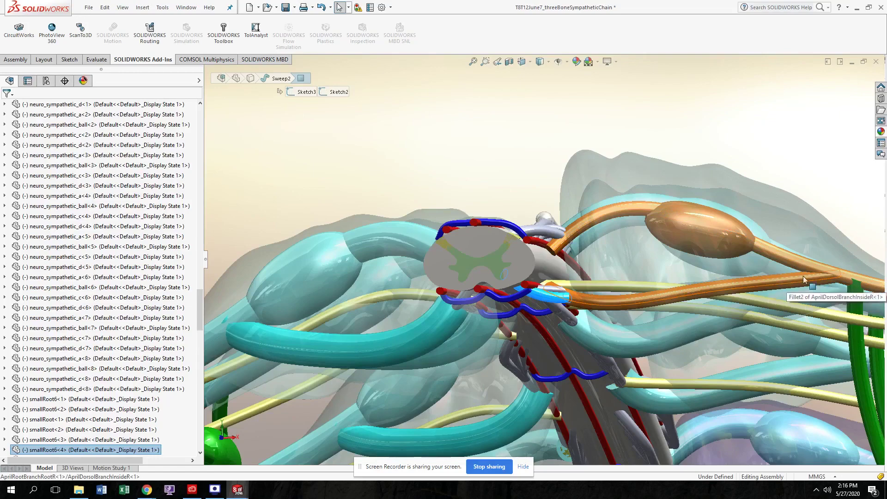
scroll(803, 276, up, 2)
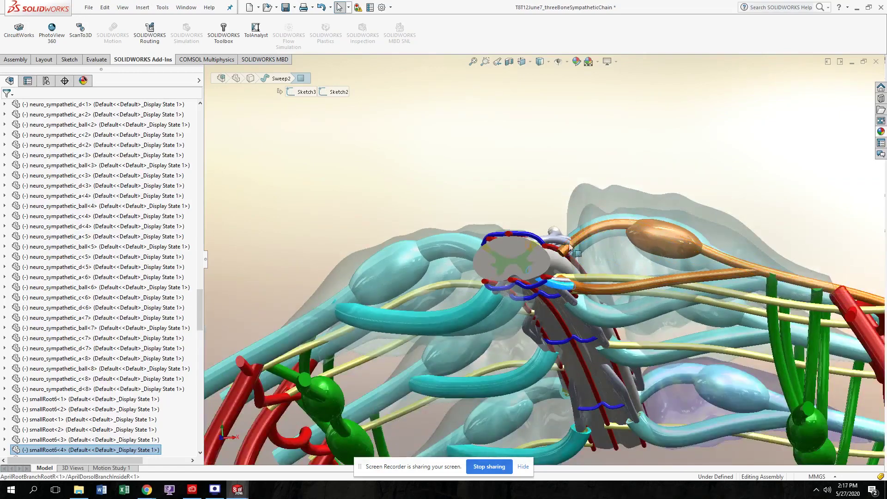
Highlight the vessel neuro_blood_next_to_WM<1> running lengthwise along the middle of the cord's upper surface
scroll(565, 247, down, 3)
scroll(503, 250, down, 2)
middle_drag(494, 270, 528, 242)
scroll(537, 253, up, 6)
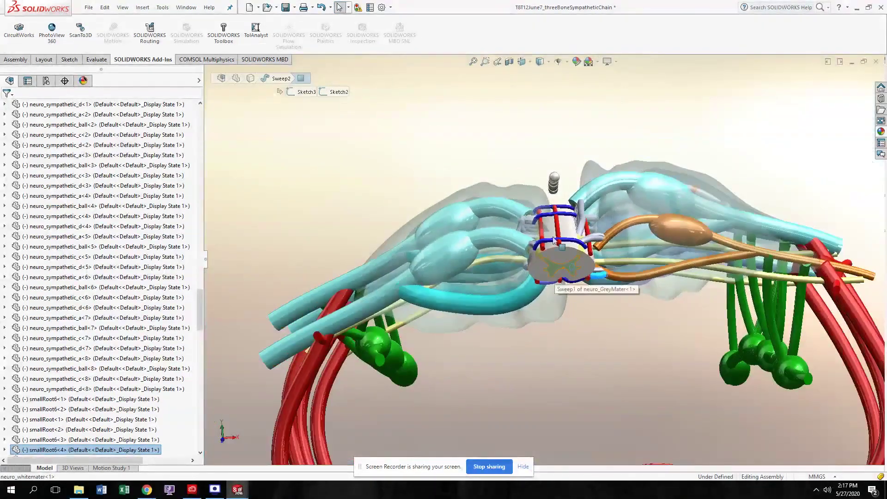
middle_drag(554, 239, 555, 162)
scroll(582, 158, up, 2)
middle_drag(584, 125, 540, 159)
middle_drag(537, 277, 536, 318)
scroll(529, 157, up, 1)
scroll(526, 202, down, 4)
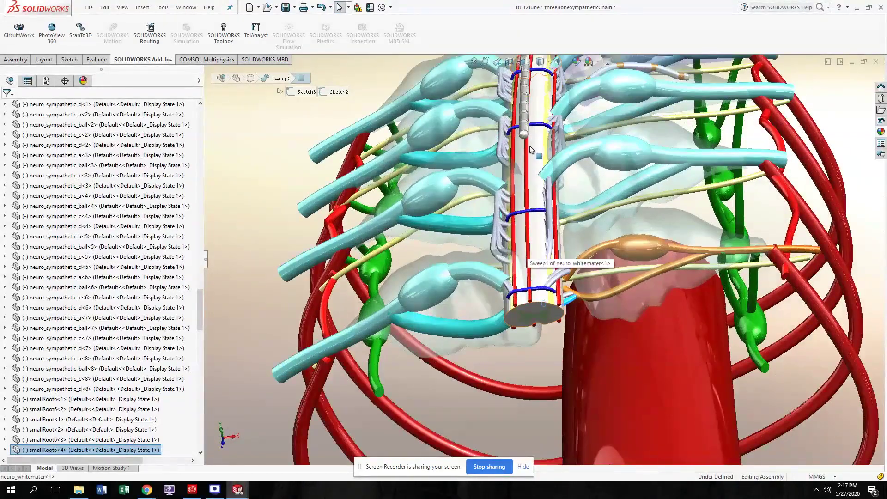
click(527, 154)
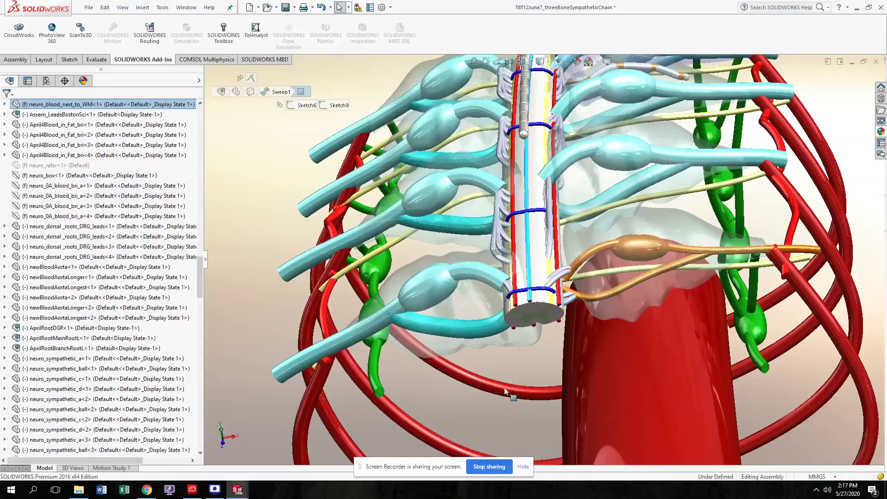
Inspect the lengthwise red vessels and blue ring vessels around the cord near the orange root
middle_drag(503, 278, 517, 263)
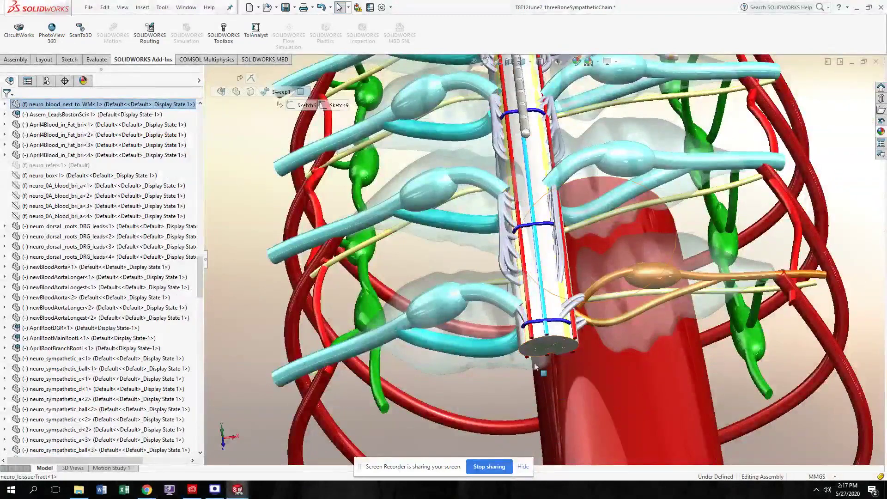
scroll(530, 324, down, 2)
click(520, 294)
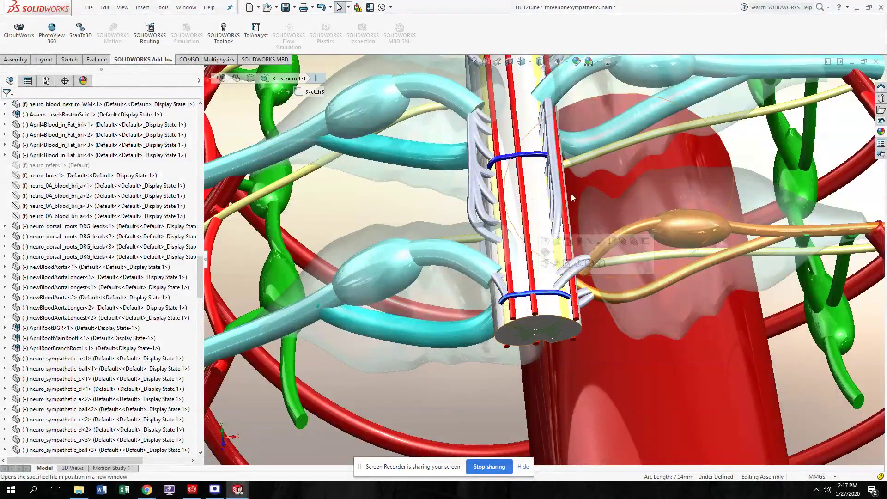
scroll(610, 305, down, 3)
scroll(611, 305, up, 3)
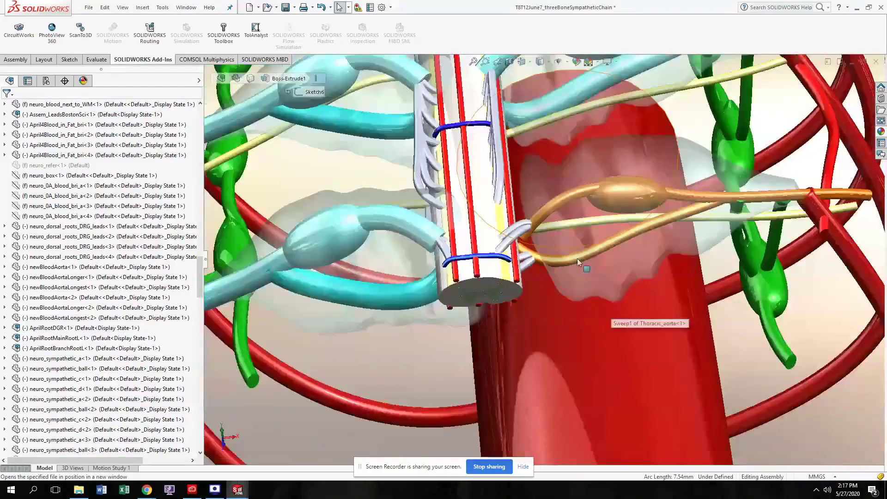
scroll(589, 280, up, 5)
scroll(589, 281, up, 3)
Highlight the pale yellow vessel neuro_para_blood_vesselsNewLR<2> running beneath the orange root
middle_drag(588, 280, 514, 114)
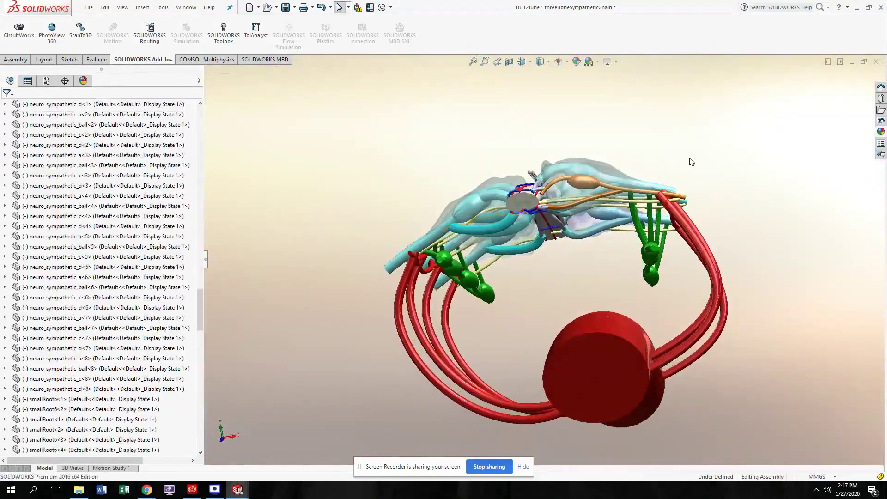
middle_drag(539, 188, 535, 154)
scroll(566, 221, down, 7)
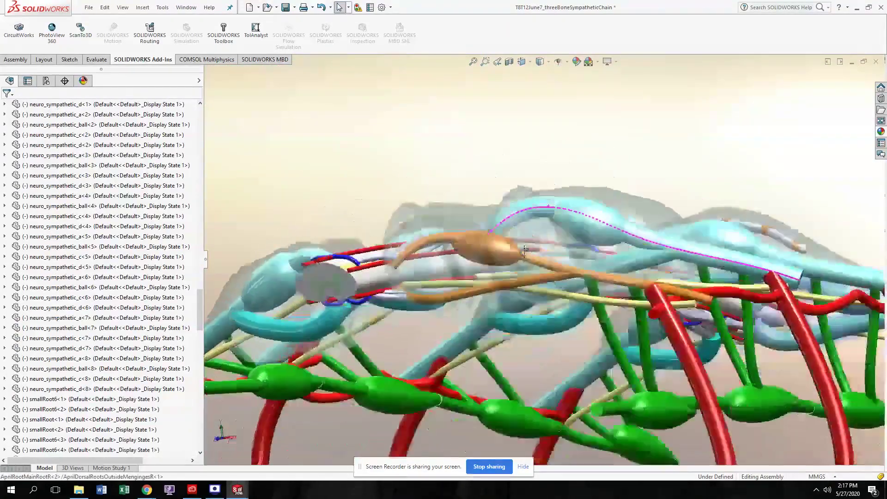
middle_drag(524, 251, 455, 280)
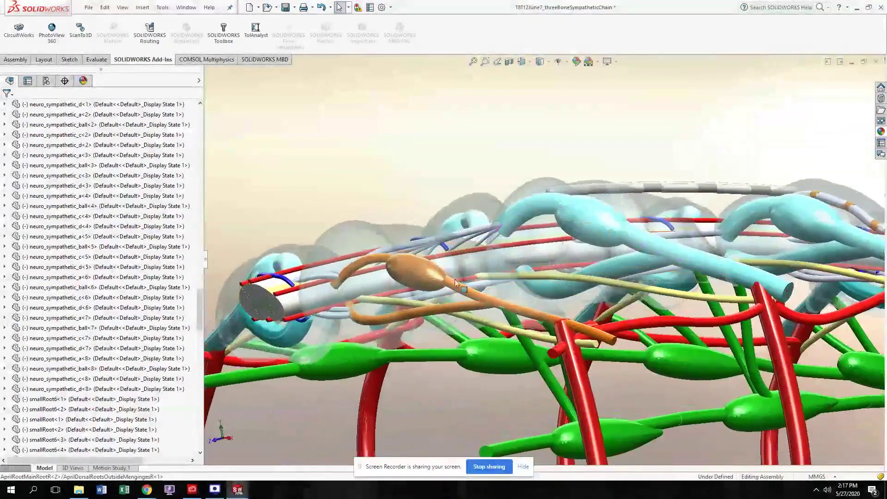
click(476, 318)
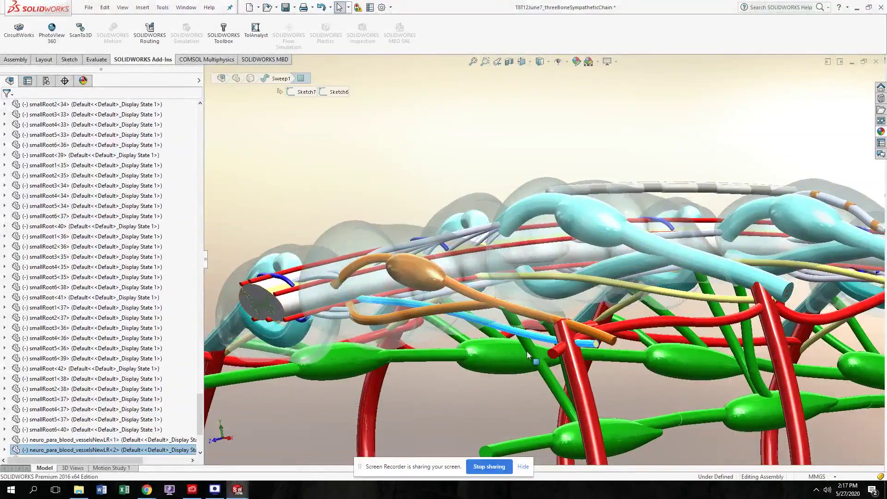
Inspect the cord end of the highlighted vessel neuro_para_blood_vesselsNewLR<2> beside the orange root
middle_drag(388, 295, 378, 186)
scroll(321, 307, down, 3)
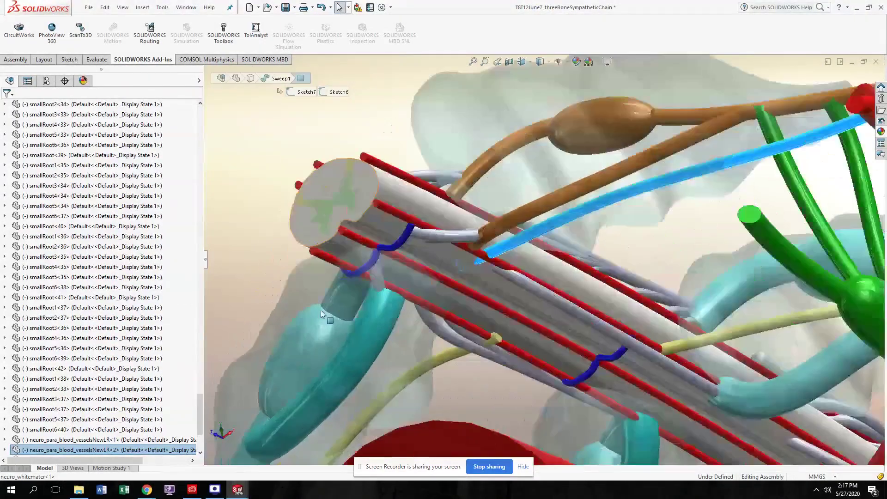
scroll(417, 268, down, 2)
middle_drag(538, 257, 582, 246)
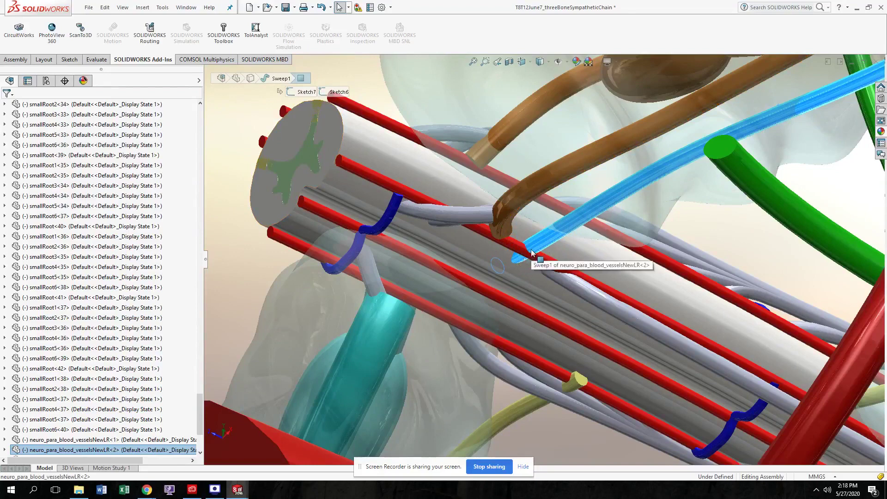
scroll(543, 257, up, 2)
scroll(556, 235, up, 2)
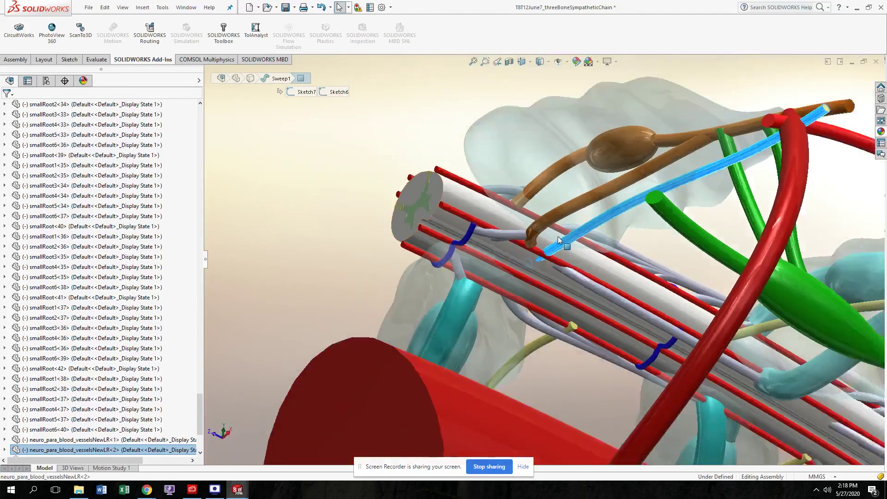
scroll(666, 192, up, 1)
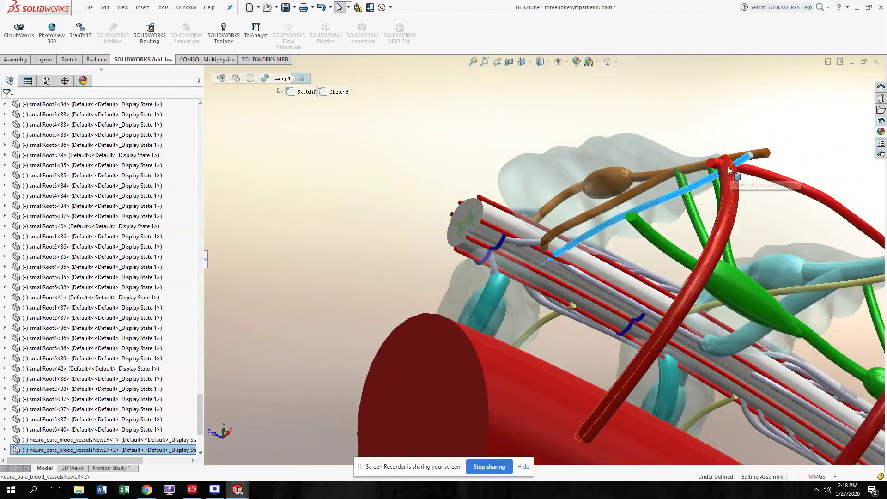
Trace the highlighted vessel between the red segmental artery connection_R<1> and the cord from several angles
middle_drag(736, 167, 747, 151)
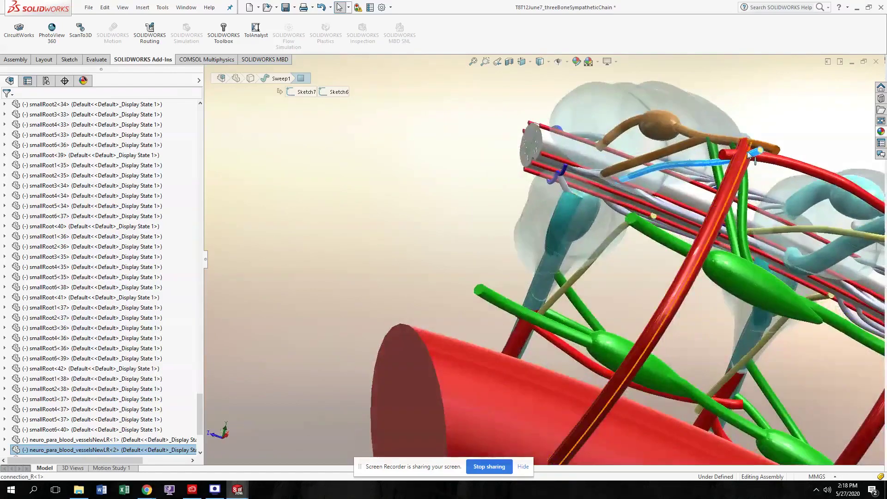
scroll(643, 350, up, 3)
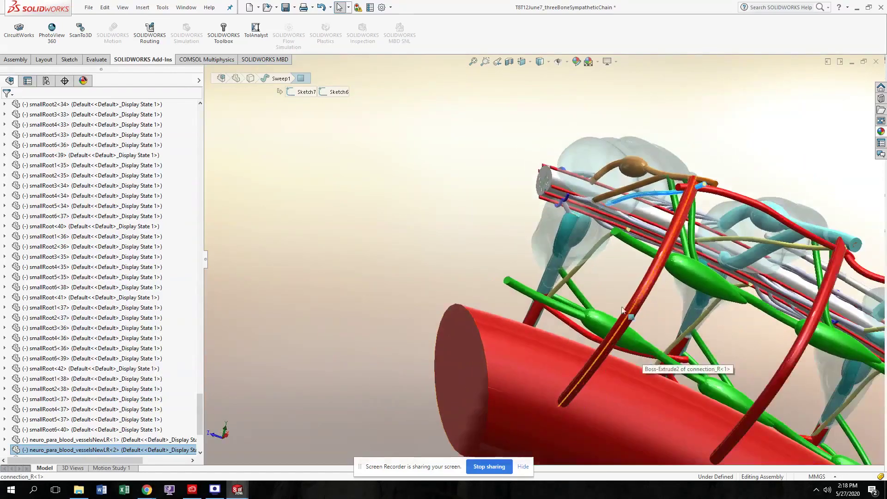
middle_drag(605, 356, 730, 263)
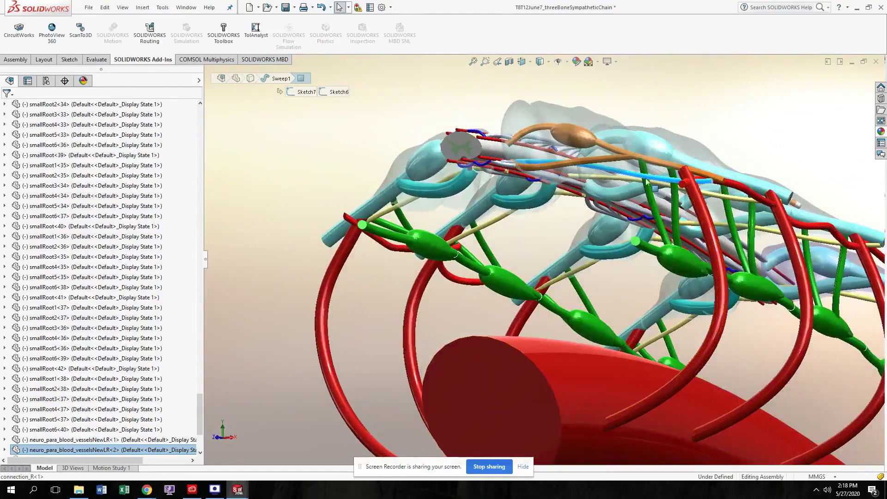
scroll(523, 167, down, 8)
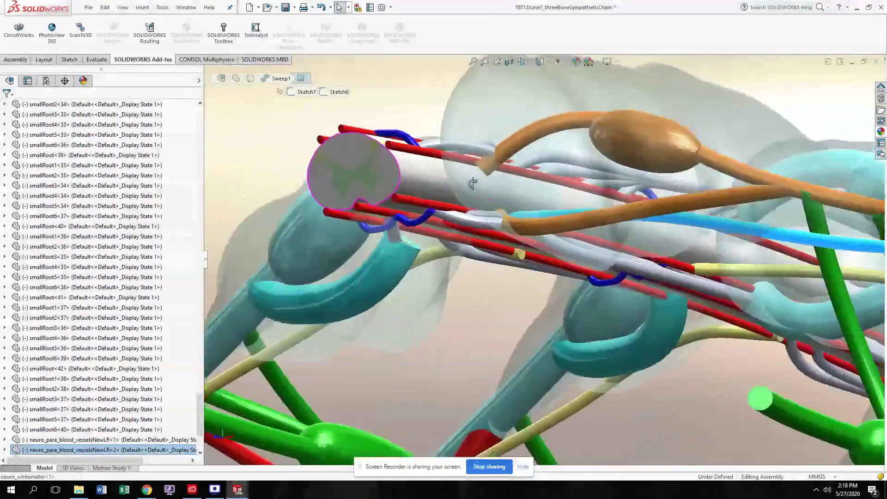
middle_drag(472, 183, 471, 125)
scroll(578, 246, up, 3)
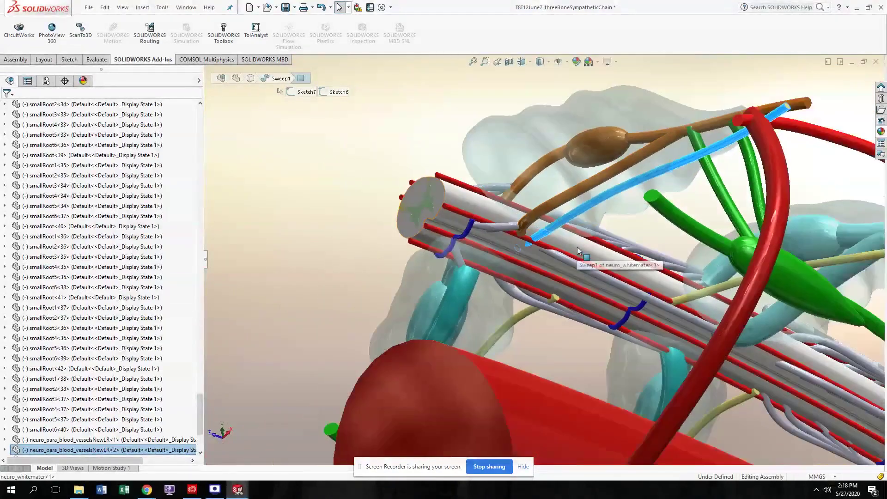
Highlight newBloodAorta<1>, the red vessel linking the neighbouring segmental arteries near the orange root's outer end
scroll(642, 236, up, 4)
middle_drag(700, 201, 679, 219)
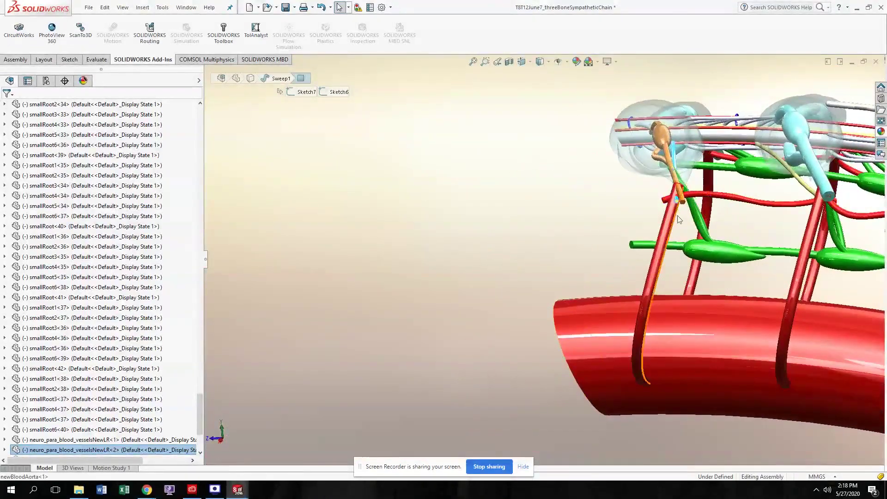
click(706, 197)
scroll(693, 198, down, 6)
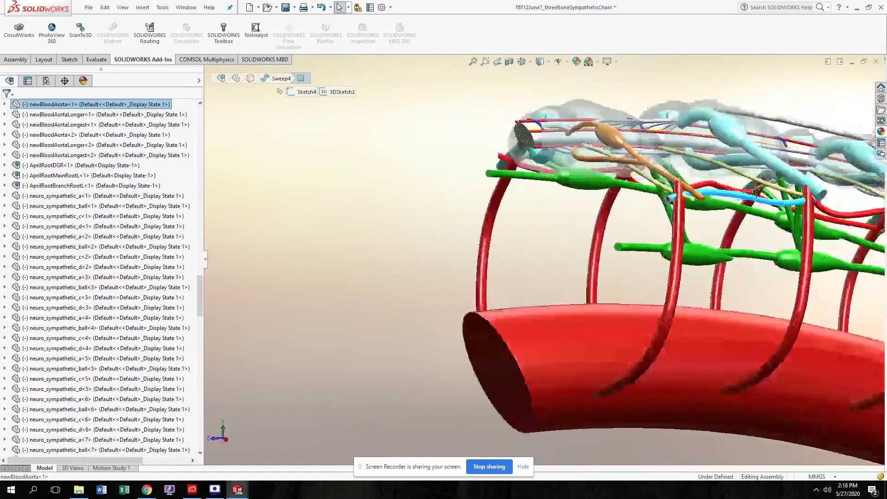
scroll(681, 197, down, 5)
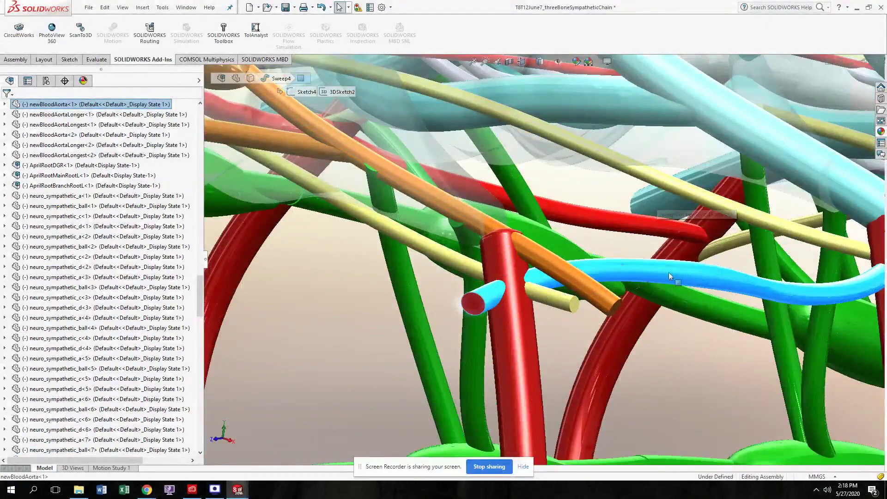
Highlight neuro_para_blood_vesselsNewLR<2> again, followed by an edge of the segmental artery connection_R<1> that rises from the aorta
click(548, 291)
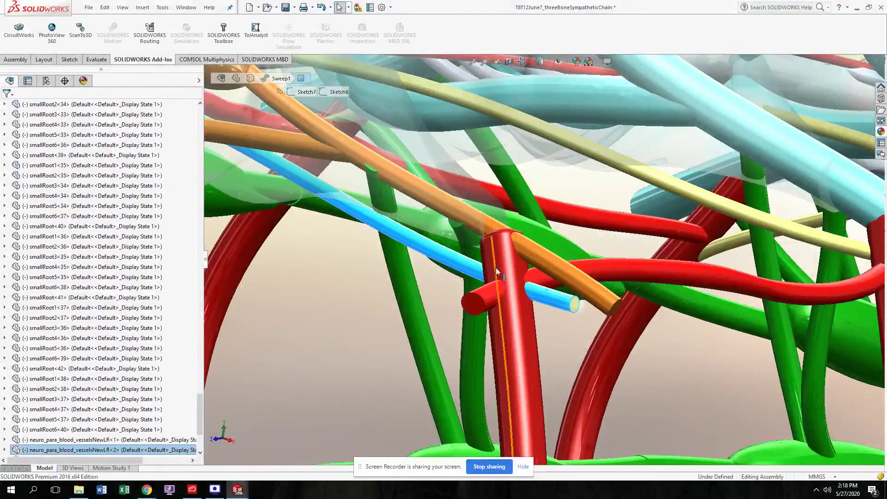
scroll(495, 267, up, 5)
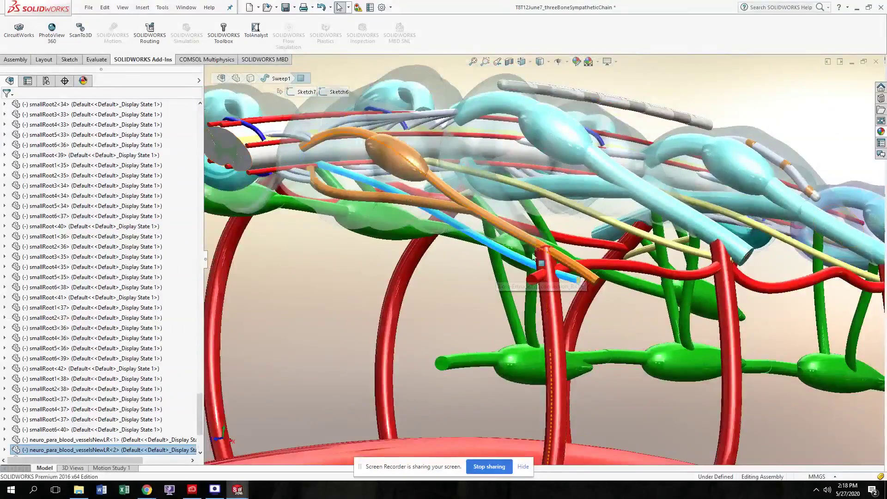
click(544, 285)
middle_drag(544, 285, 495, 291)
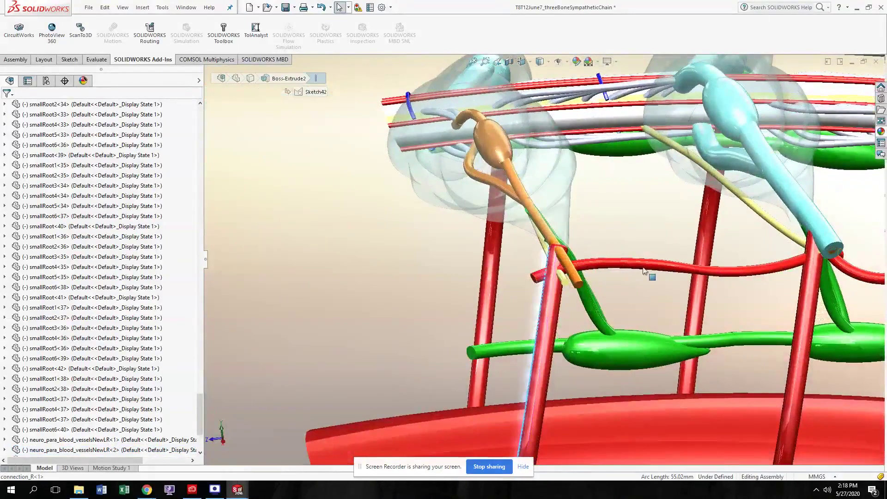
Examine the wavy red vessels linking the segmental arteries along the side with the orange root
scroll(636, 270, up, 2)
scroll(737, 272, up, 2)
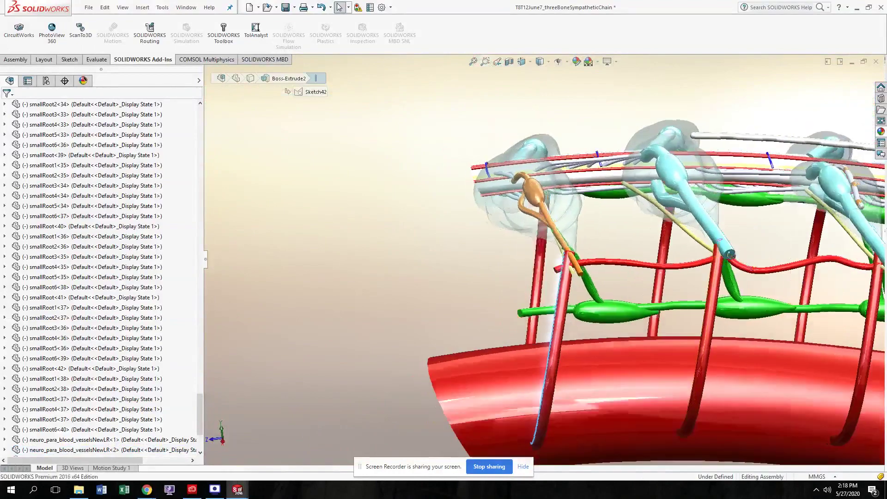
middle_drag(737, 257, 706, 253)
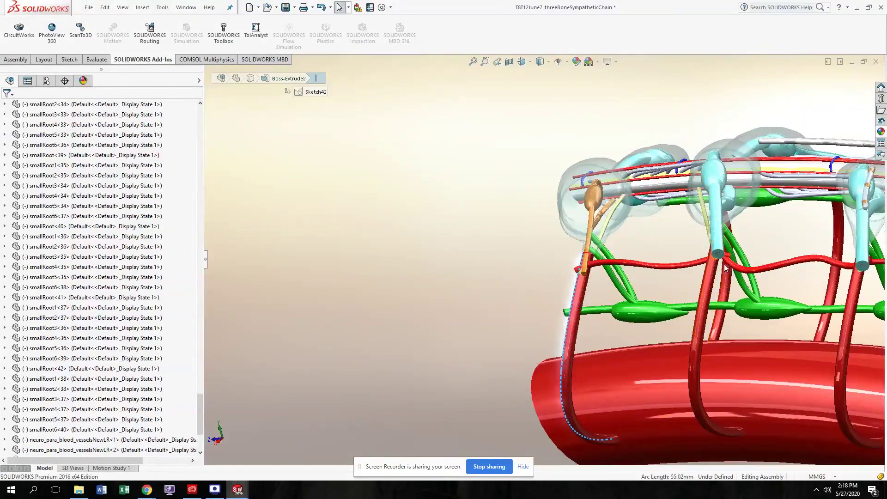
middle_drag(796, 269, 633, 253)
scroll(820, 262, down, 3)
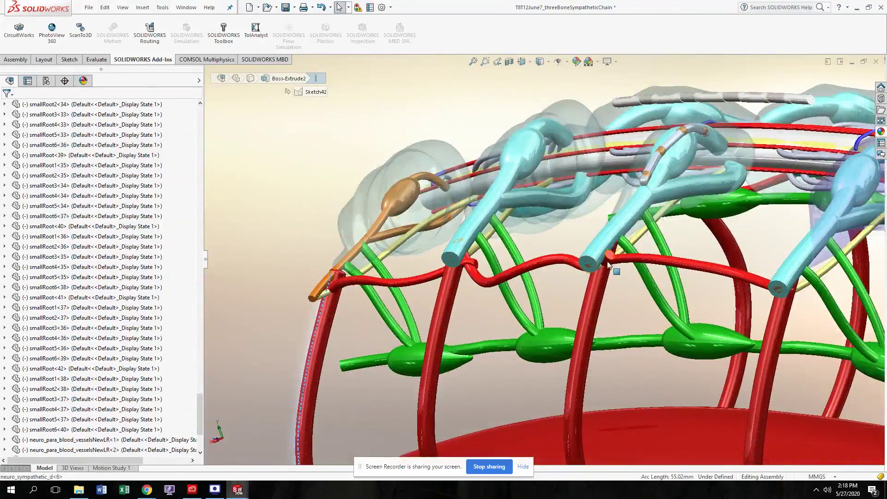
scroll(758, 286, up, 3)
middle_drag(811, 286, 537, 303)
scroll(521, 298, down, 3)
scroll(491, 275, up, 5)
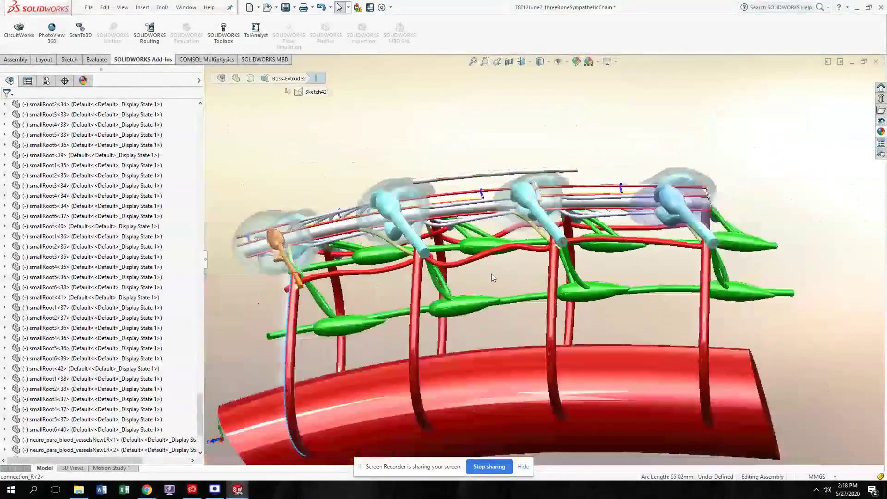
Examine the linking vessels on the opposite side and view the whole assembly from the cord's cut end
middle_drag(445, 241, 570, 221)
scroll(319, 250, down, 4)
scroll(319, 250, down, 2)
middle_drag(633, 250, 605, 251)
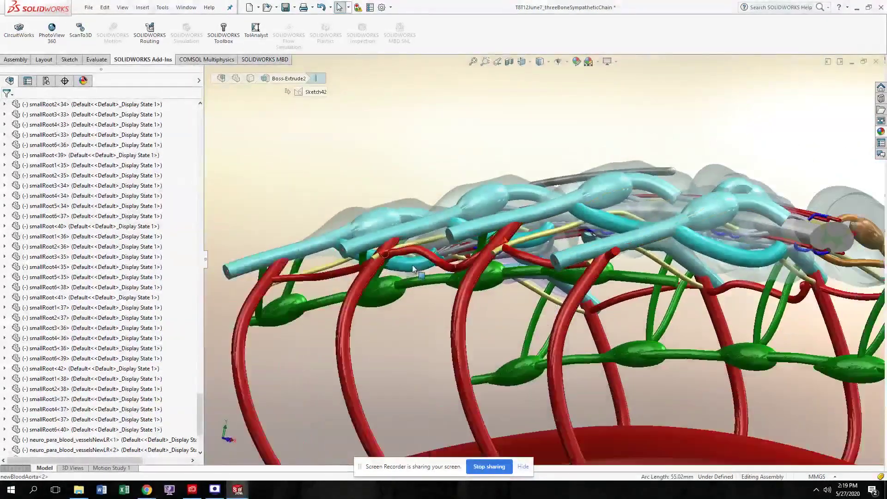
scroll(412, 267, up, 2)
middle_drag(558, 278, 538, 298)
scroll(702, 252, down, 2)
scroll(696, 257, up, 4)
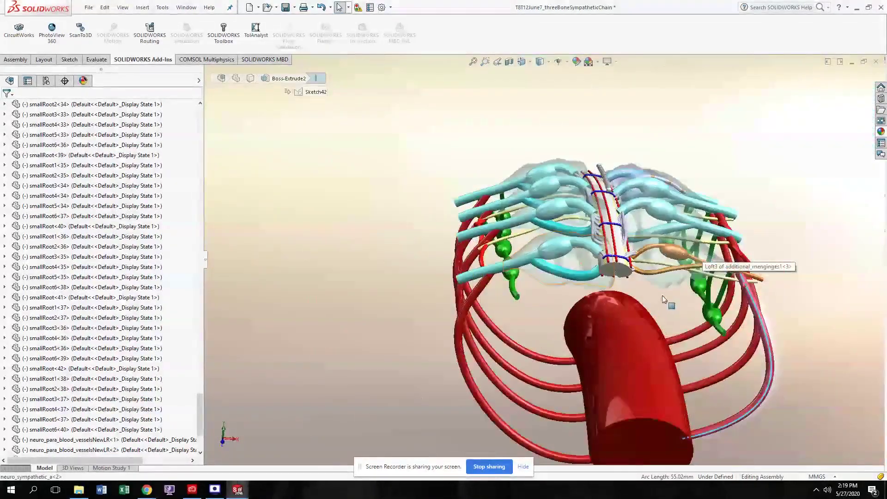
Hide Thoracic_aorta<1>, the large red vessel beneath the cord
middle_drag(664, 298, 647, 340)
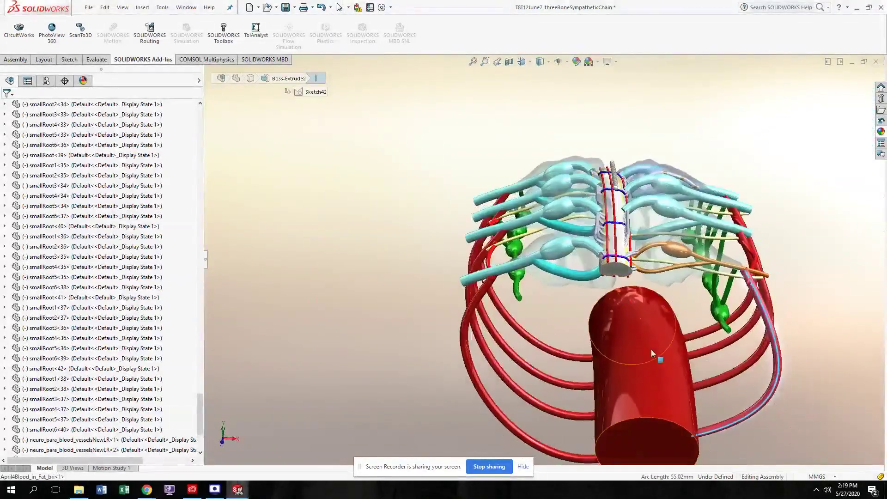
click(659, 365)
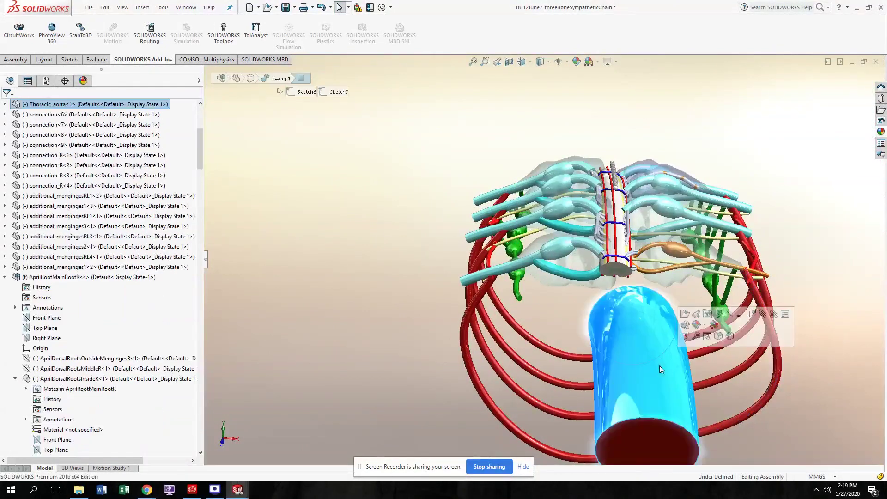
click(731, 314)
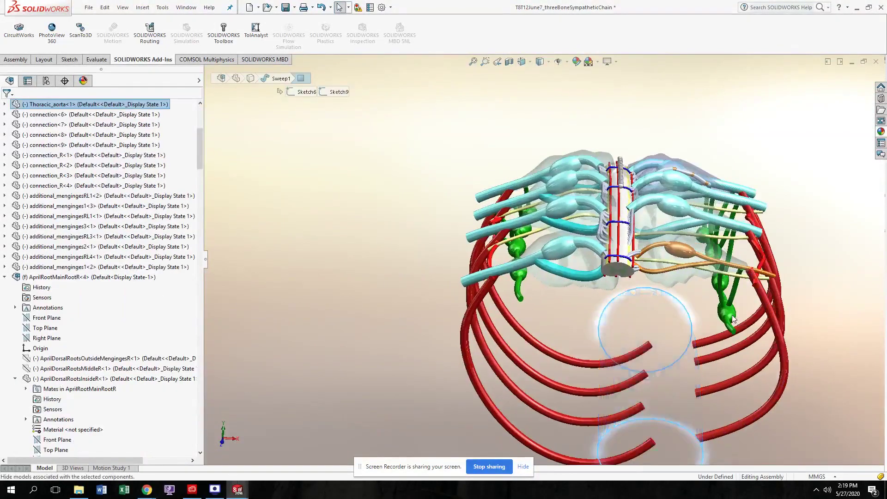
Examine the aorta-facing side of the cord, with its long red vessels, blue cross vessels and the roots on both sides
middle_drag(623, 246, 612, 132)
scroll(639, 305, up, 1)
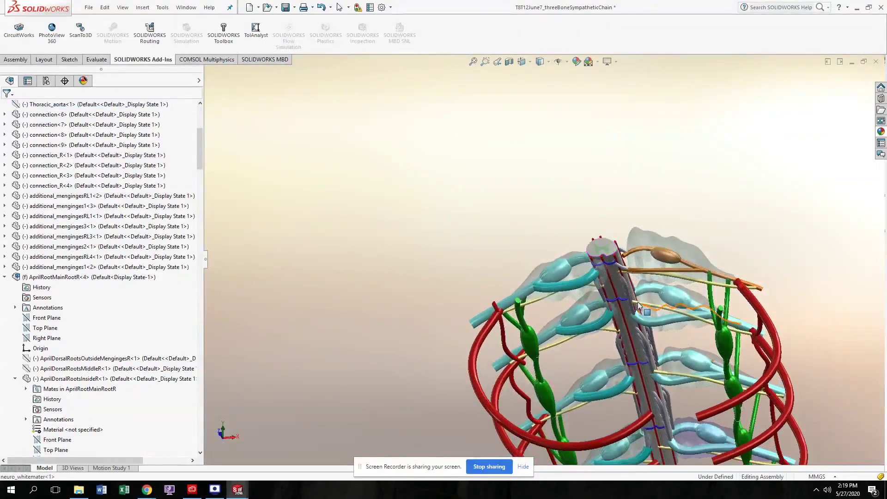
scroll(611, 268, down, 4)
scroll(611, 267, up, 2)
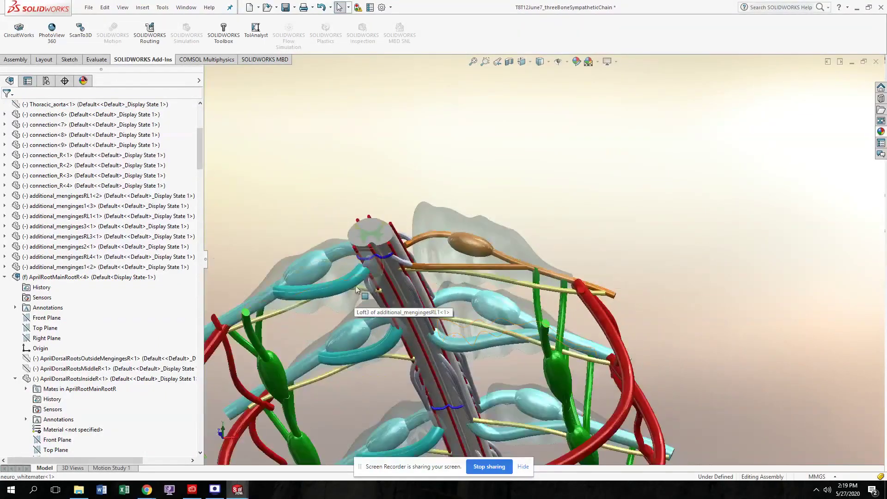
scroll(358, 295, up, 2)
scroll(402, 296, down, 1)
scroll(402, 297, down, 3)
middle_drag(599, 263, 603, 121)
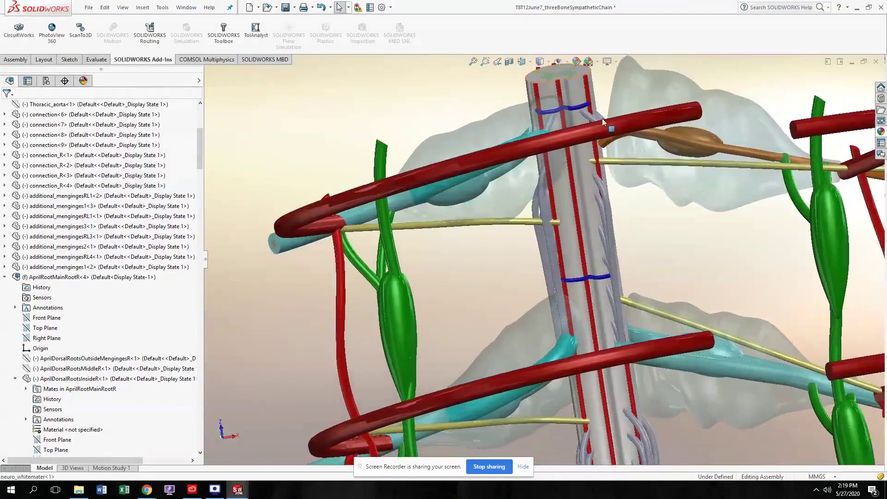
scroll(576, 317, down, 4)
scroll(572, 307, up, 6)
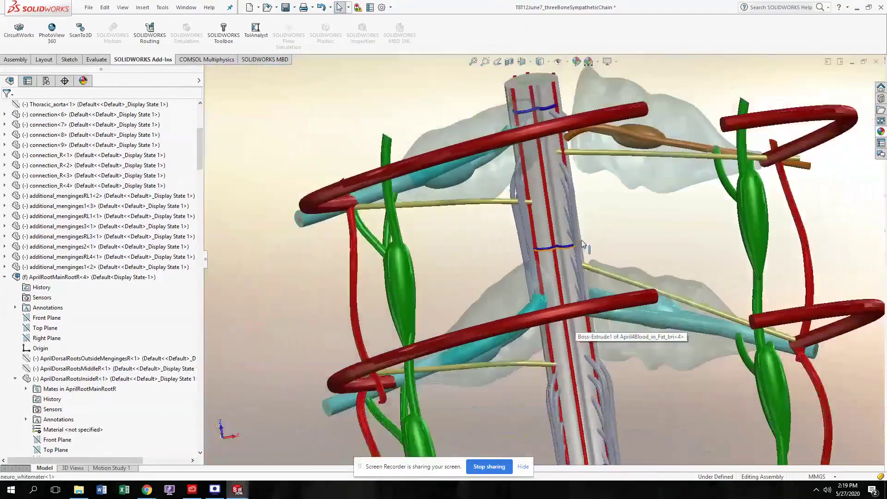
Highlight rootlet smallRoot6<4> beside the cord, the AprilDorsolBranchInsideR<1> orange root branch it meets, and the rootlet again
middle_drag(581, 241, 576, 245)
scroll(578, 152, down, 6)
scroll(607, 224, down, 3)
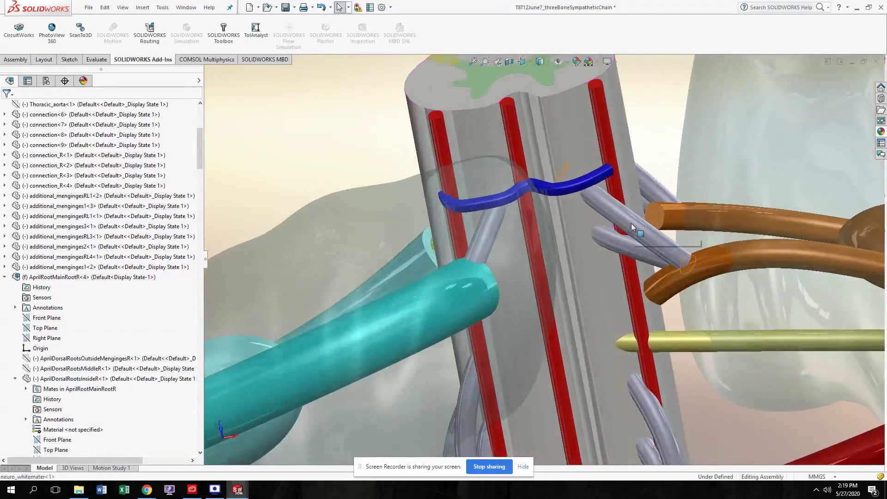
click(632, 227)
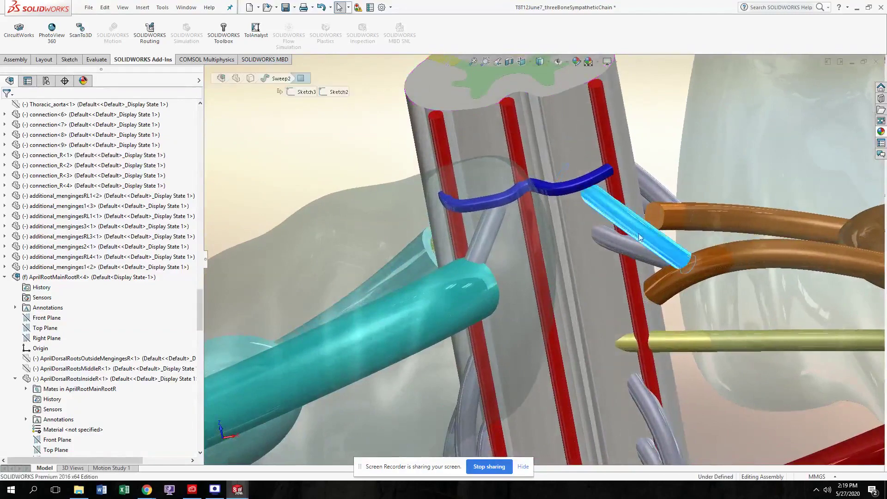
click(701, 268)
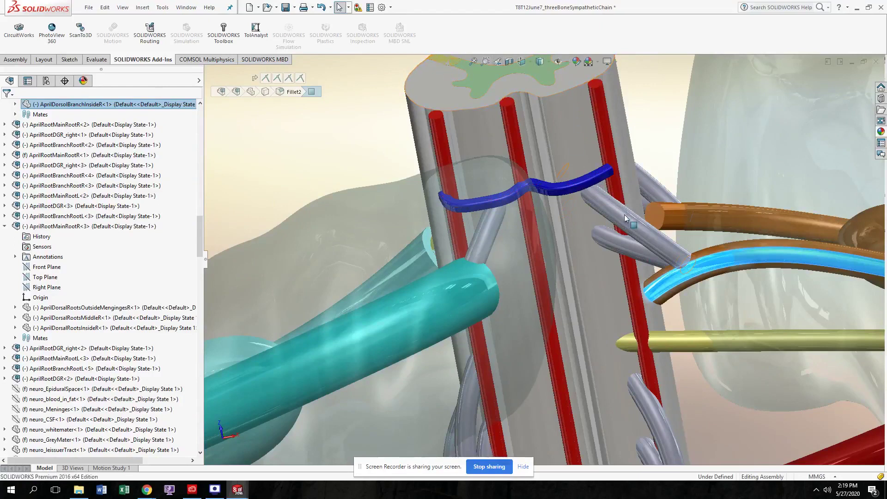
click(600, 212)
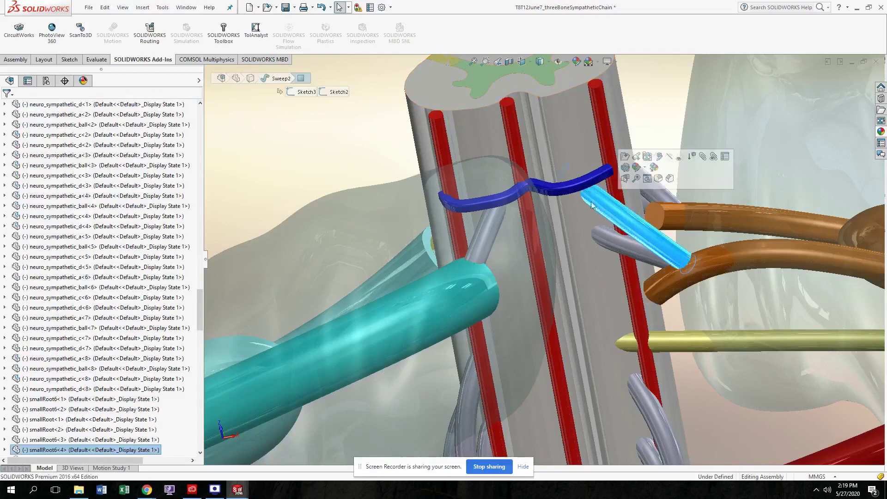
Clear the rootlet selection and highlight neuro_GreyMater<1> at the cord's cut end
click(564, 134)
click(637, 91)
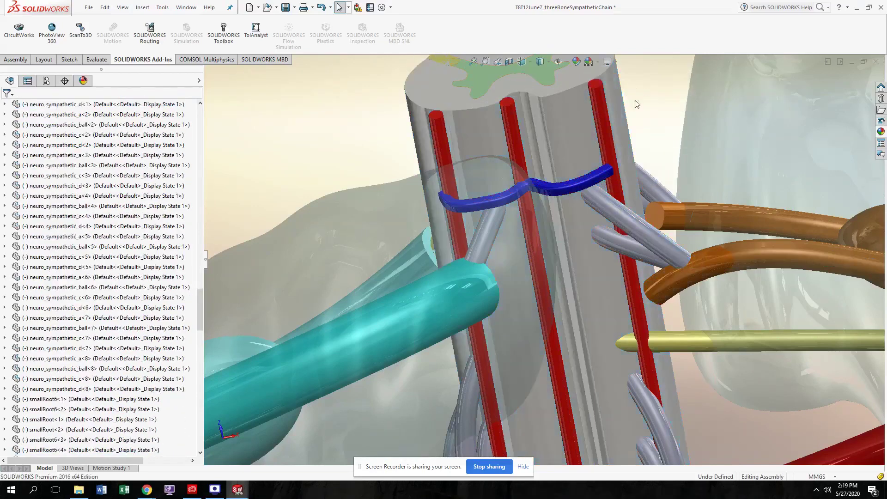
click(549, 83)
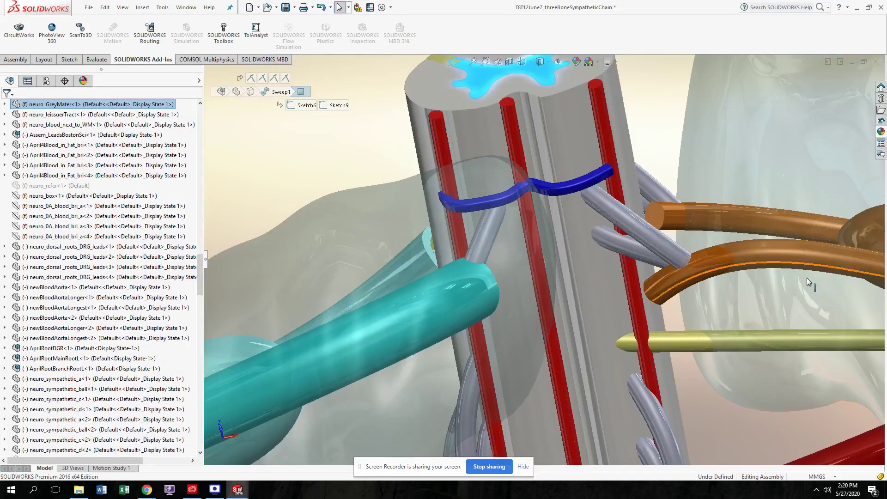
Examine the grey rootlets and blue cross vessels along the cord, segment by segment, down to its opposite end
scroll(647, 251, down, 2)
scroll(631, 253, up, 4)
scroll(628, 260, up, 2)
middle_drag(627, 260, 546, 265)
scroll(572, 364, down, 2)
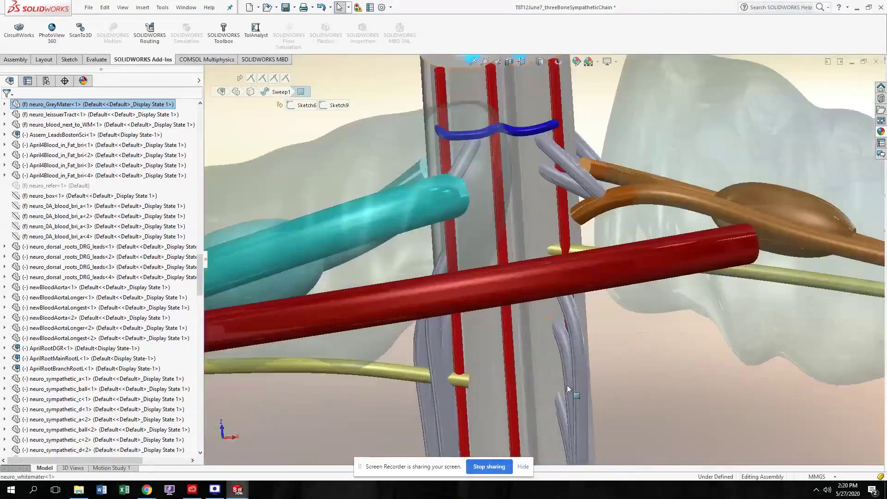
scroll(567, 392, up, 5)
middle_drag(566, 399, 563, 373)
scroll(564, 371, down, 5)
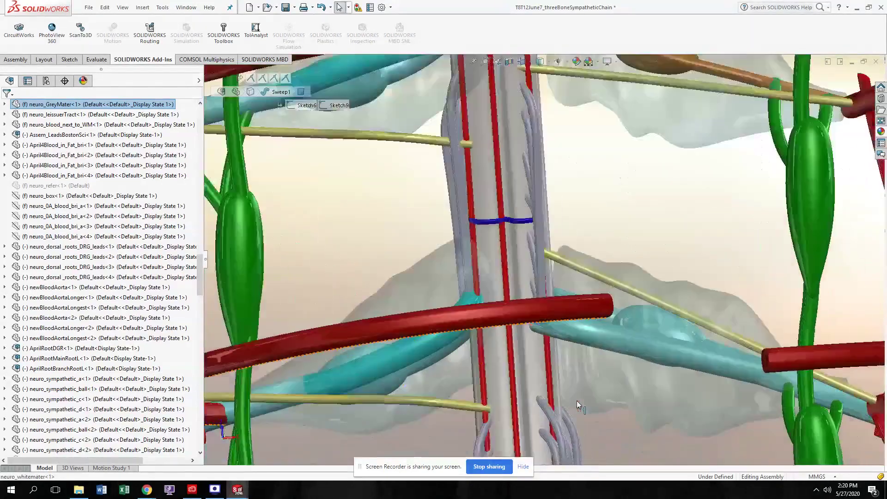
scroll(501, 228, up, 4)
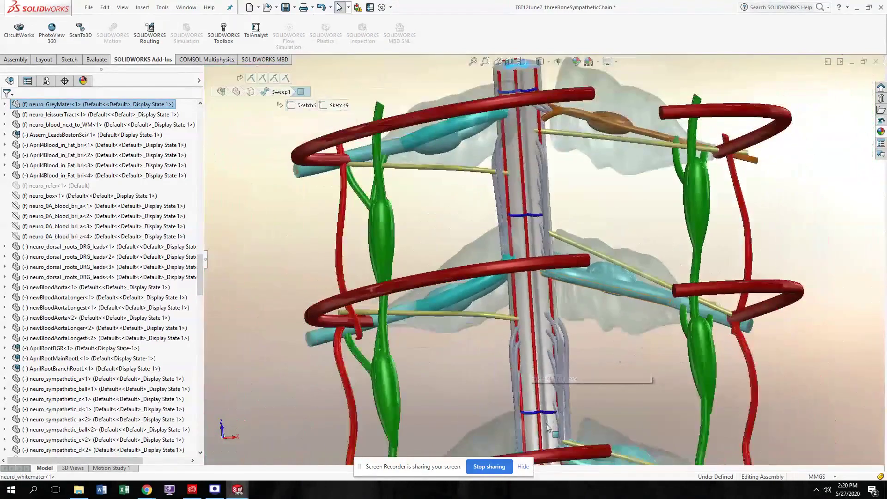
scroll(527, 300, down, 5)
mouse_move(525, 298)
middle_down()
mouse_move(530, 341)
mouse_move(512, 297)
middle_up()
scroll(521, 351, down, 2)
scroll(522, 354, up, 6)
scroll(539, 389, down, 4)
middle_drag(545, 394, 536, 363)
scroll(569, 408, up, 4)
scroll(524, 319, down, 5)
scroll(531, 346, up, 5)
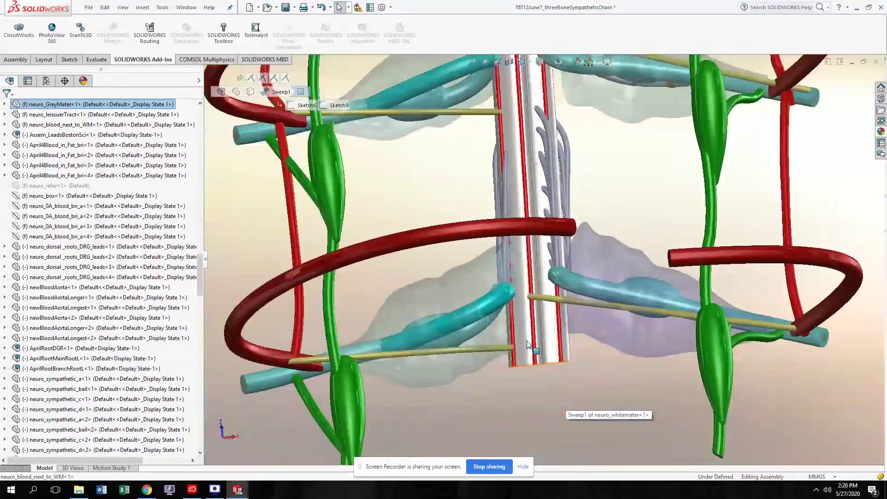
Highlight neuro_para_blood_vesselsNewLR<1>, the thin yellow vessel reaching the cord near its end opposite the orange root
scroll(532, 347, down, 5)
middle_drag(531, 276, 543, 197)
click(550, 258)
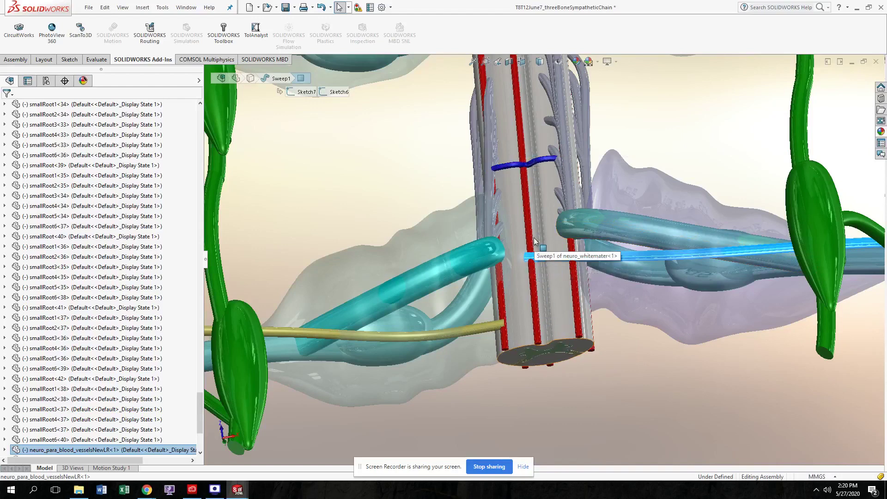
Highlight neuro_blood_next_to_WM<1>, the long red vessel running down the middle of the cord's aorta-facing side
middle_drag(530, 255, 375, 80)
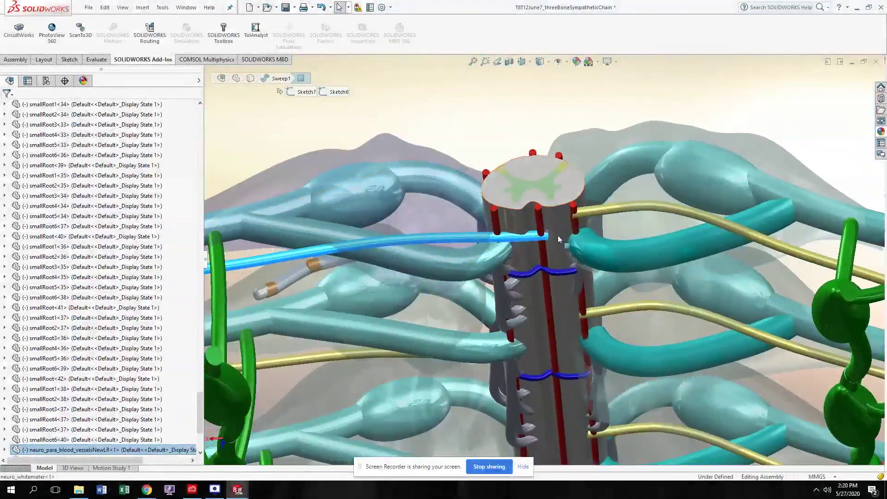
click(540, 222)
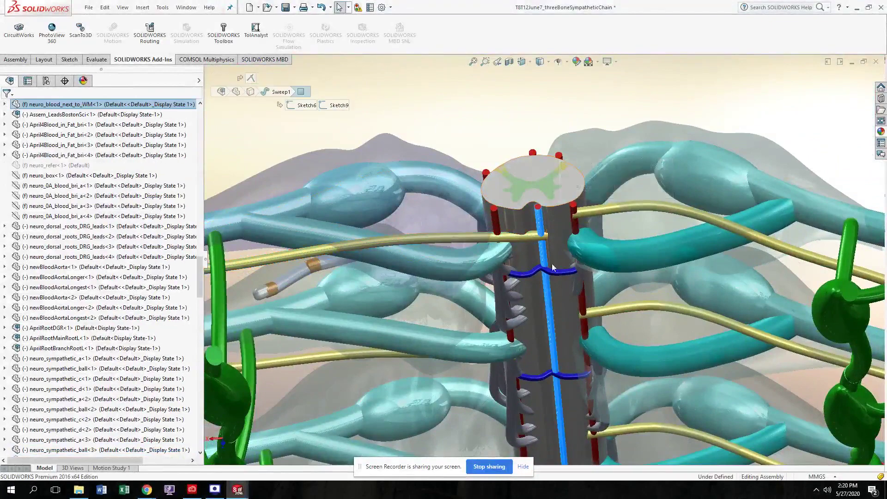
middle_drag(536, 276, 536, 255)
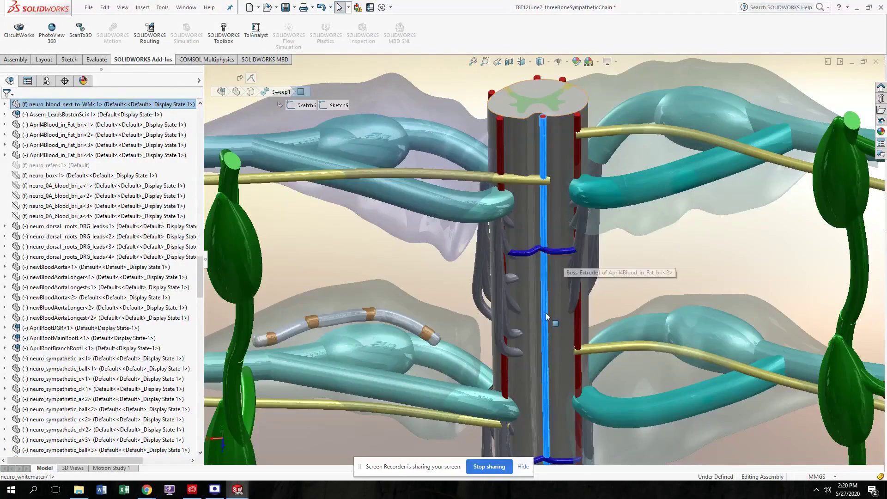
Hide neuro_whitemater<1>, the outer matter of the cord, using its cut-end face opposite the orange root
scroll(546, 315, up, 6)
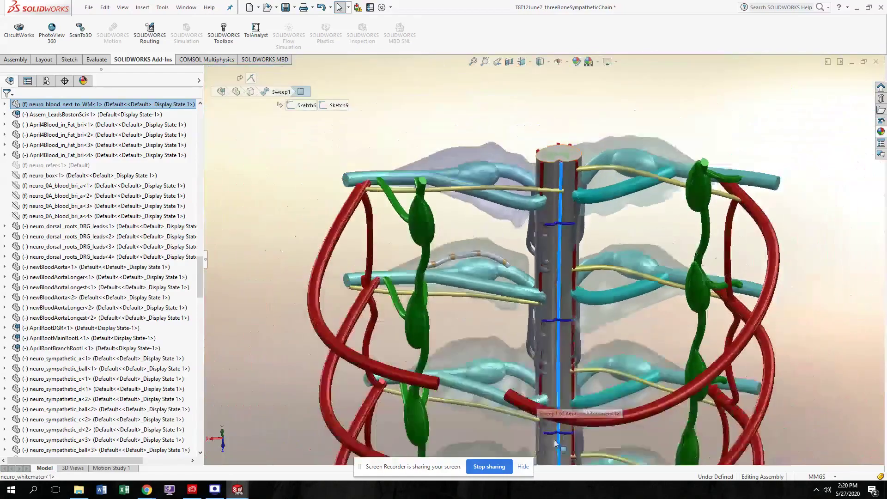
scroll(556, 443, up, 2)
scroll(555, 443, down, 3)
scroll(529, 312, up, 7)
middle_drag(546, 253, 577, 235)
scroll(504, 216, down, 6)
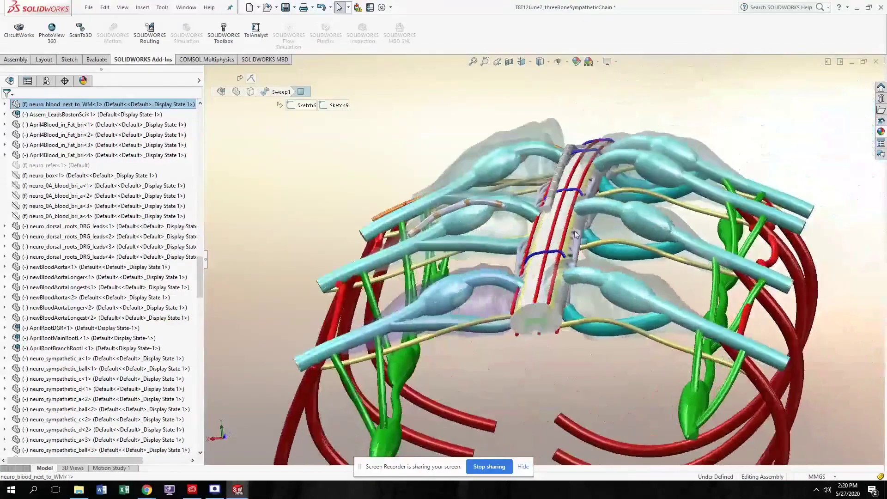
scroll(533, 321, down, 4)
click(502, 256)
mouse_move(502, 256)
middle_down()
mouse_move(476, 252)
mouse_move(496, 254)
middle_up()
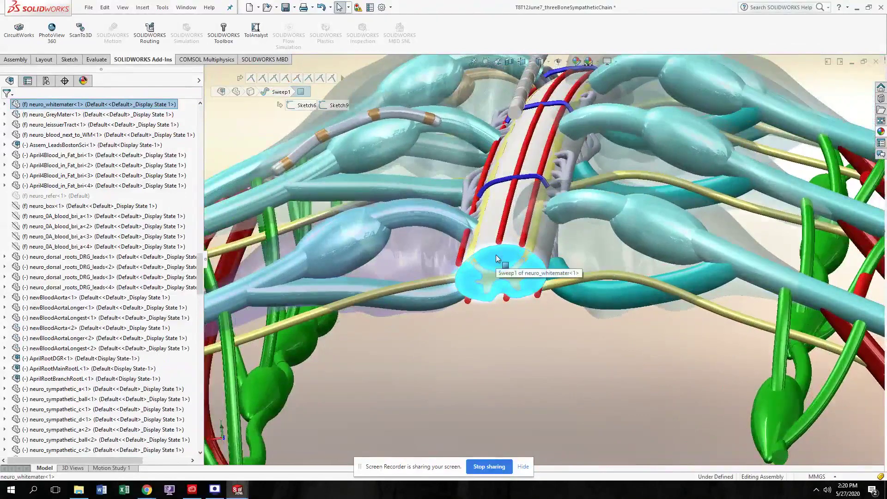
right_click(496, 254)
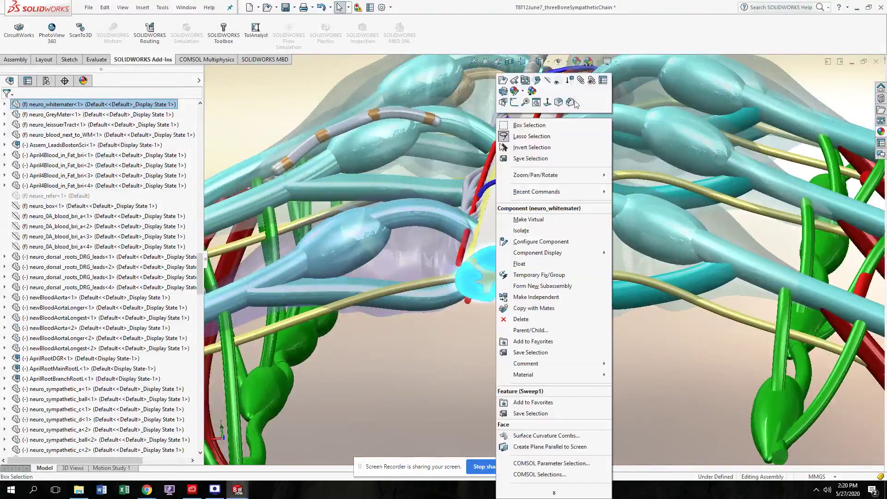
click(548, 81)
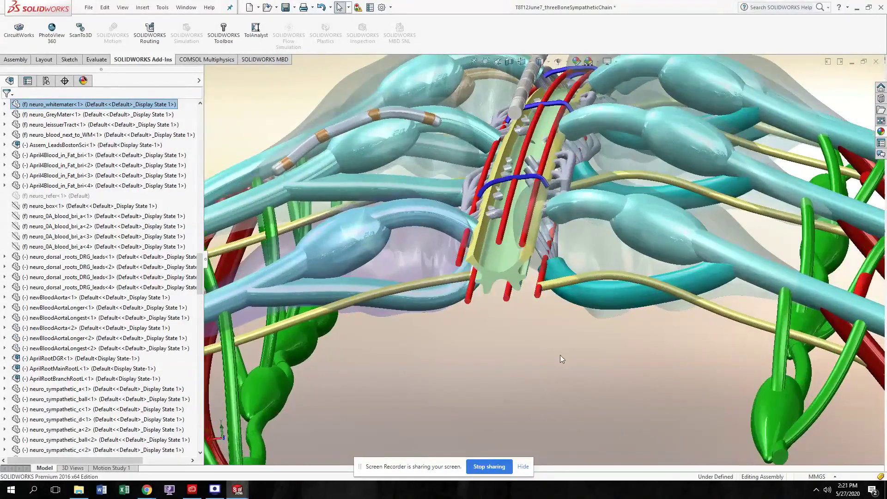
Highlight an edge of the butterfly-shaped grey matter at the cord's cut end
mouse_move(497, 277)
middle_down()
mouse_move(491, 236)
mouse_move(501, 265)
middle_up()
click(504, 269)
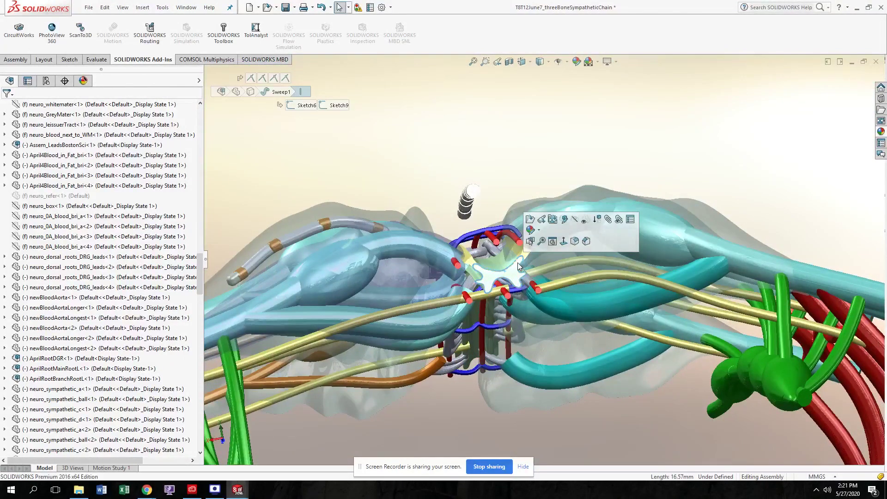
middle_drag(516, 283, 507, 317)
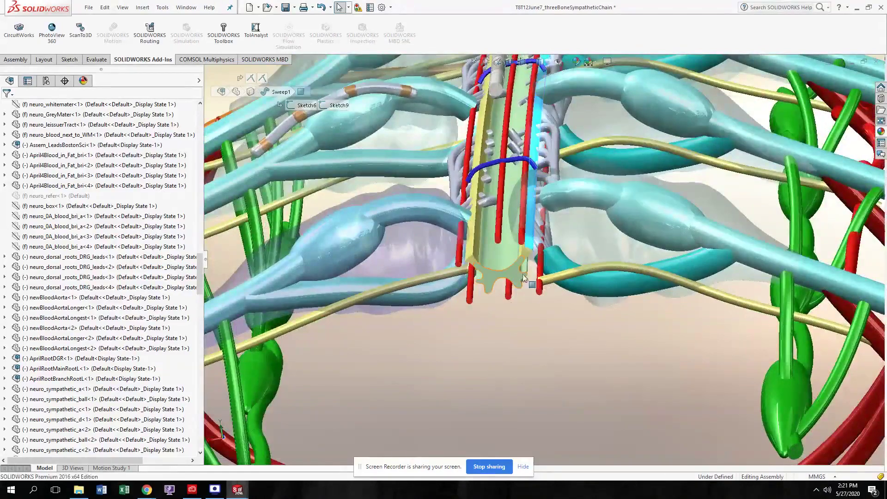
Hide neuro_blood_next_to_WM<1>, the red vessels running lengthwise around the cord
middle_drag(486, 195, 502, 178)
click(499, 185)
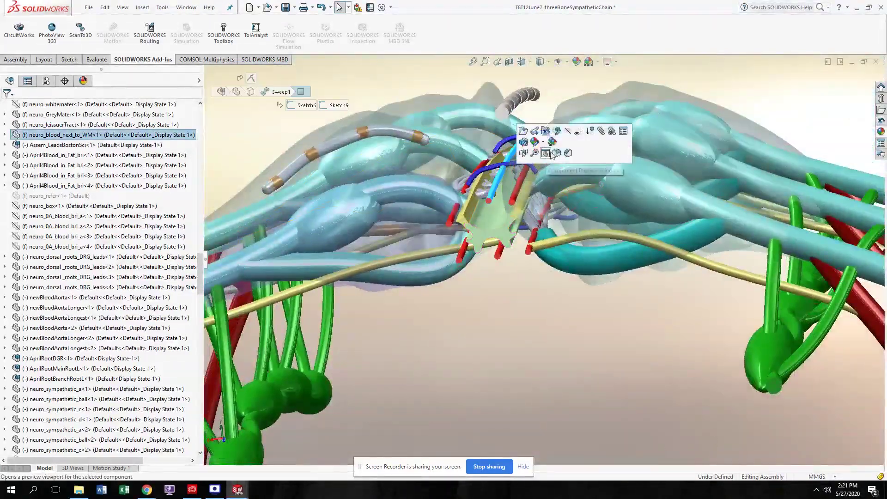
click(566, 134)
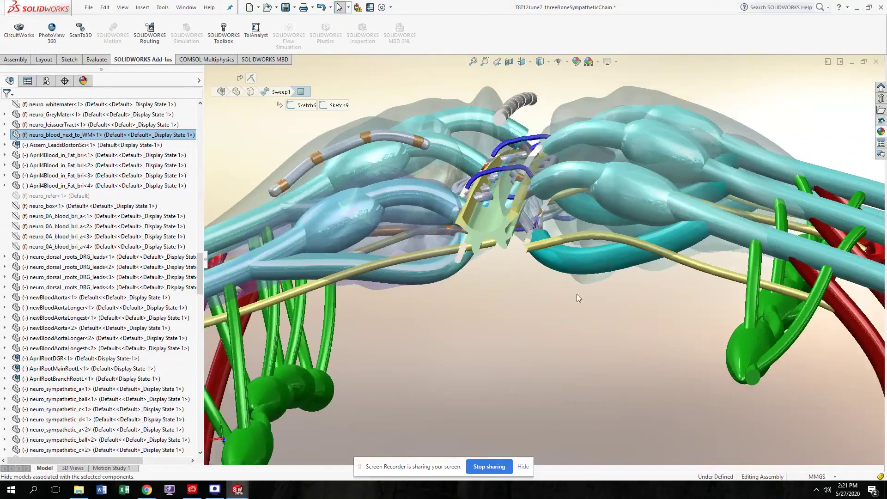
Examine the exposed grey matter, the yellow neuro_leissuerTract<1> strips and the rootlet ends along them
middle_drag(576, 290, 536, 299)
middle_drag(497, 193, 514, 195)
click(510, 177)
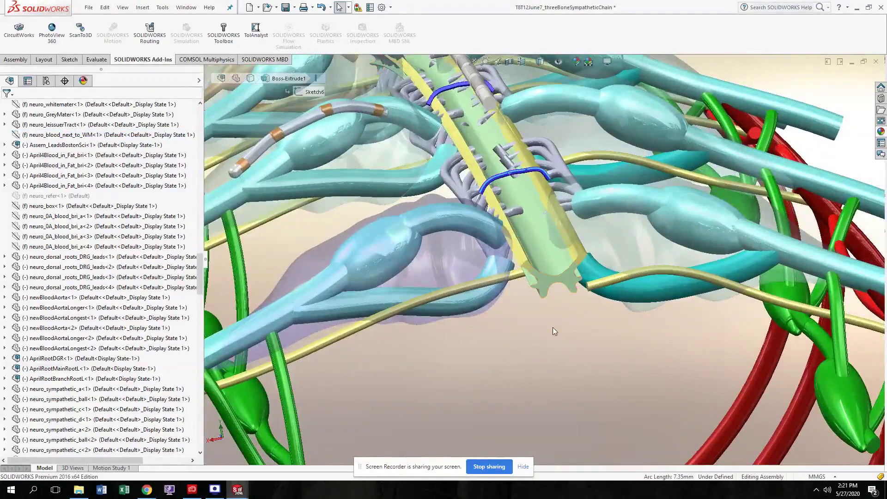
mouse_move(540, 286)
middle_down()
mouse_move(521, 272)
mouse_move(511, 280)
mouse_move(560, 226)
middle_up()
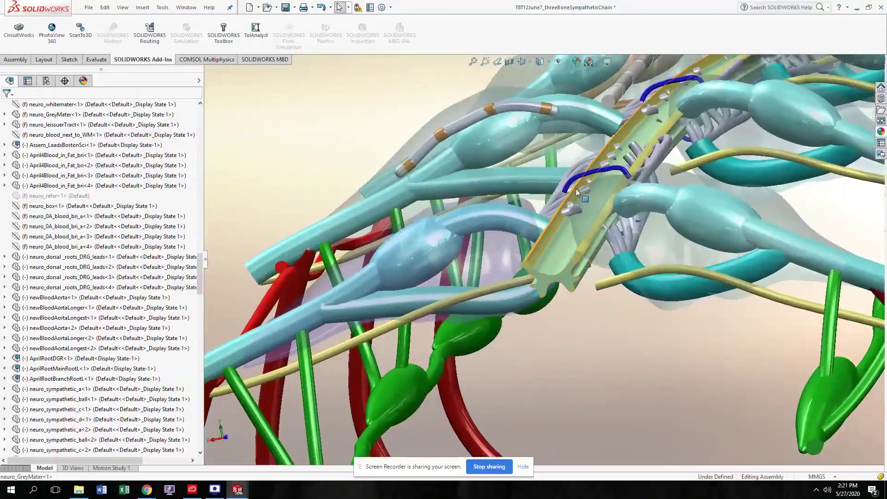
scroll(577, 194, up, 5)
scroll(577, 193, down, 5)
scroll(456, 341, down, 1)
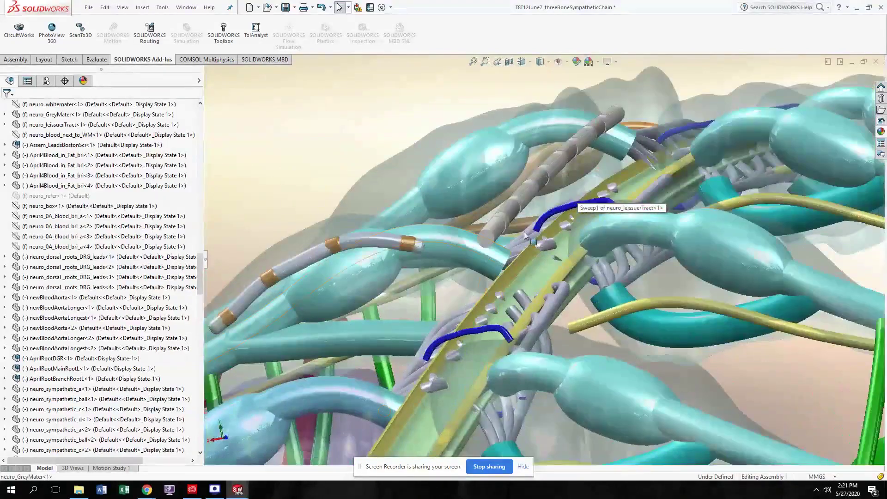
scroll(524, 235, up, 5)
scroll(566, 231, down, 5)
scroll(581, 221, up, 5)
scroll(516, 327, down, 5)
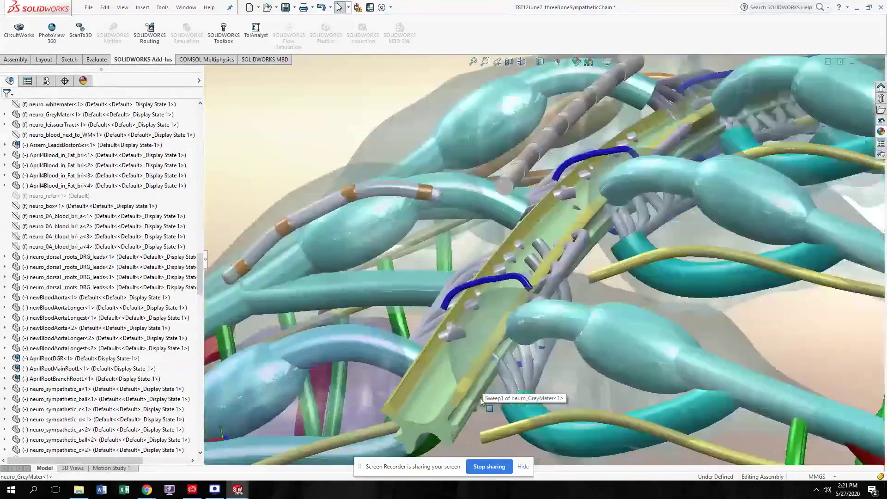
middle_drag(482, 400, 492, 377)
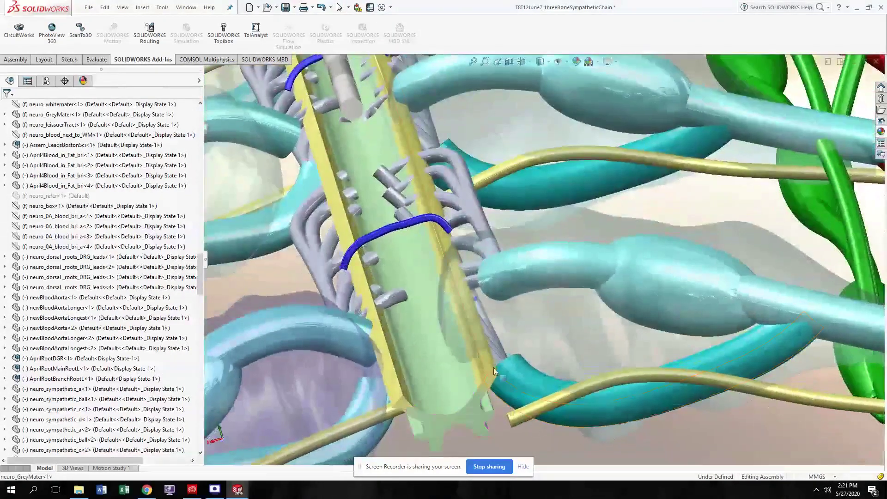
Examine the rootlets between the orange root and the exposed grey matter, and view the whole assembly from the side
scroll(501, 347, up, 6)
middle_drag(503, 344, 550, 223)
scroll(543, 275, up, 6)
scroll(533, 265, down, 4)
scroll(554, 298, down, 8)
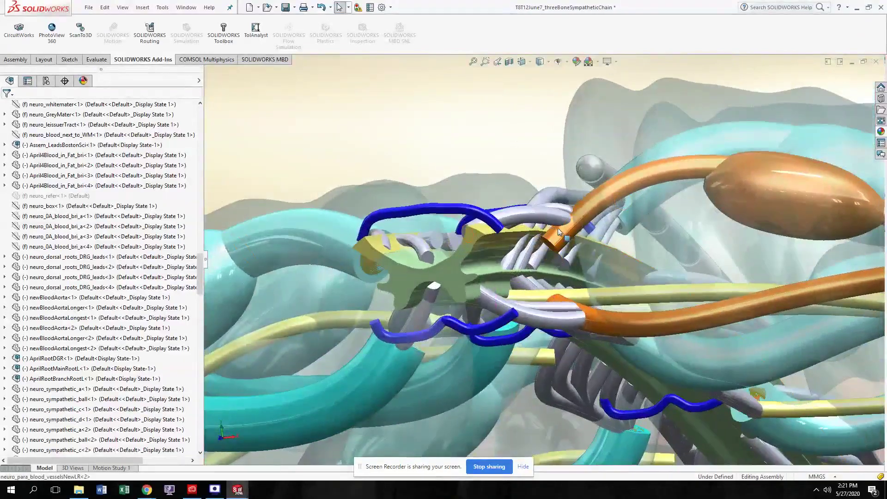
middle_drag(483, 312, 449, 315)
scroll(514, 326, up, 8)
scroll(851, 201, up, 1)
scroll(791, 202, down, 3)
scroll(412, 332, up, 1)
scroll(411, 331, up, 3)
scroll(411, 332, down, 3)
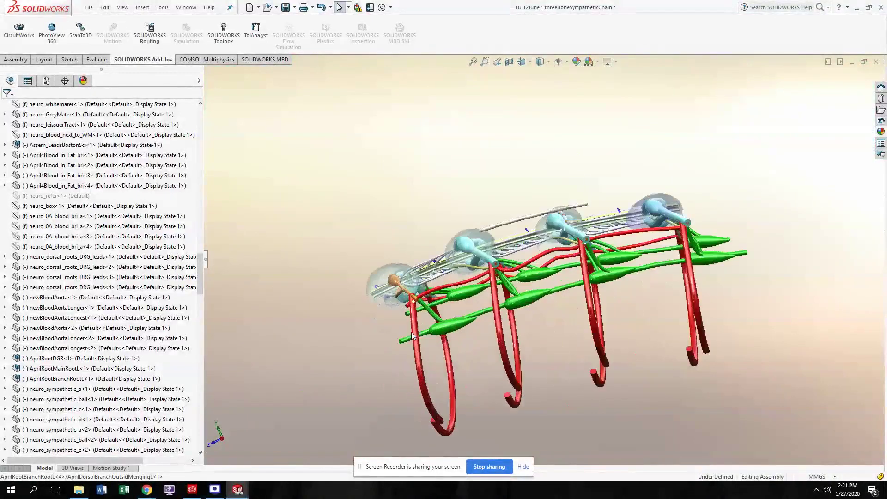